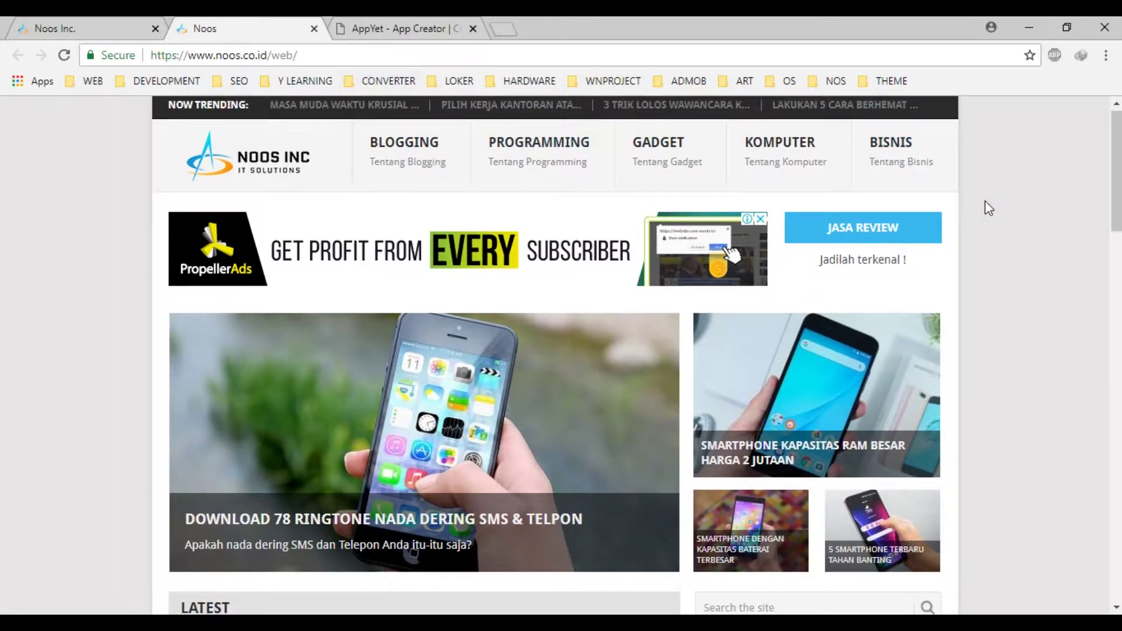
View the Noos page source and search it for 'feed'.
scroll(985, 201, "down", 15)
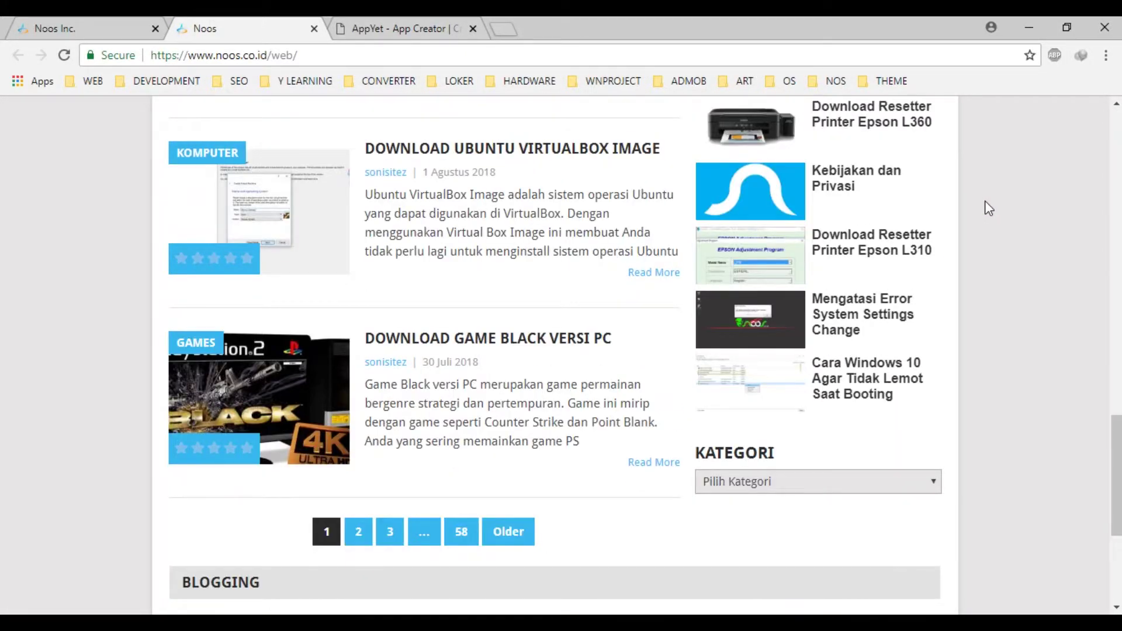
scroll(985, 202, "up", 15)
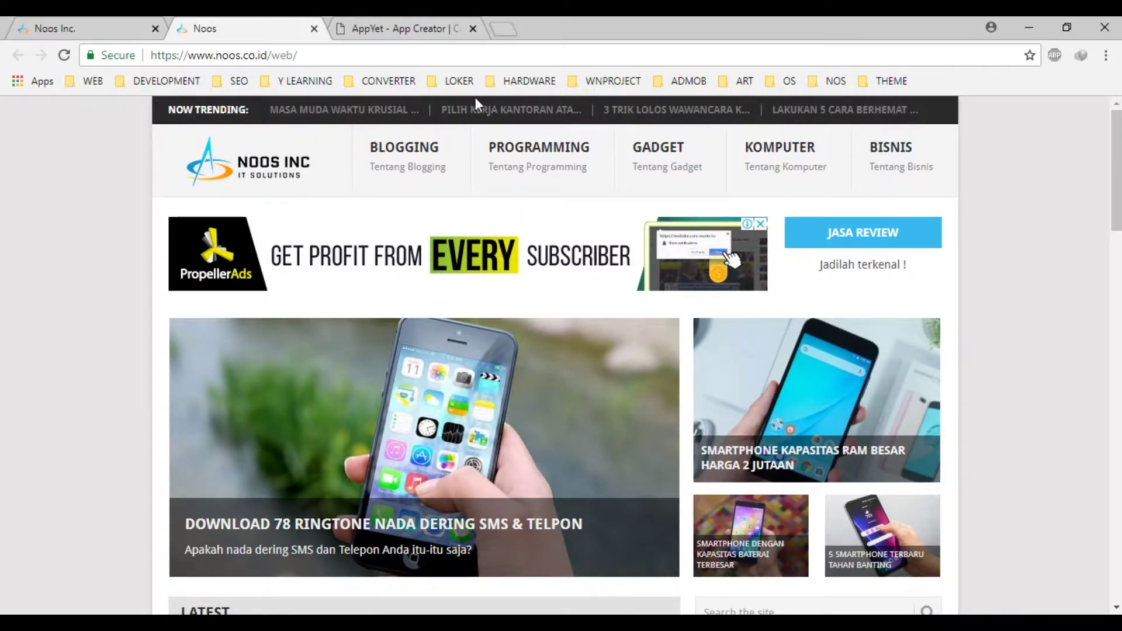
key("ctrl+u")
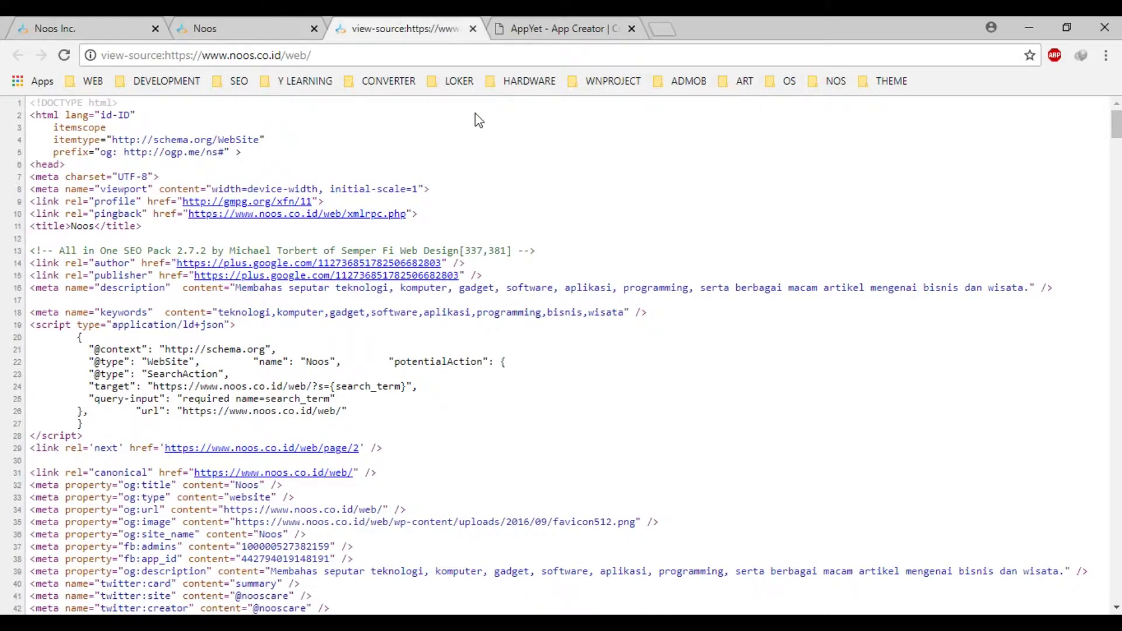
key("ctrl+f")
type("feed")
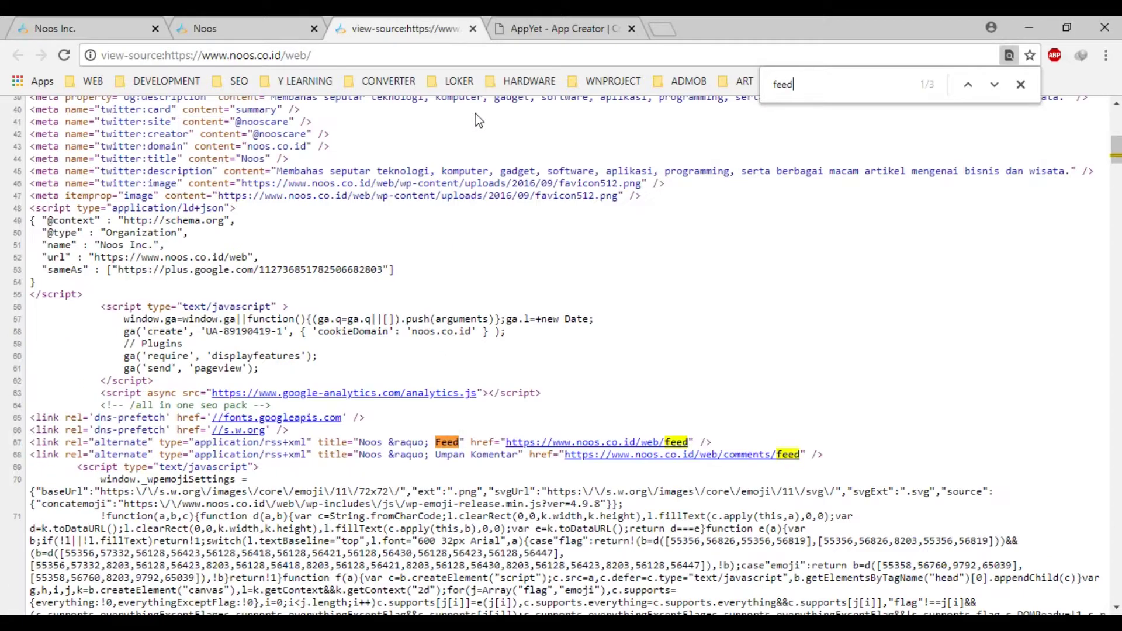
scroll(477, 141, "down", 2)
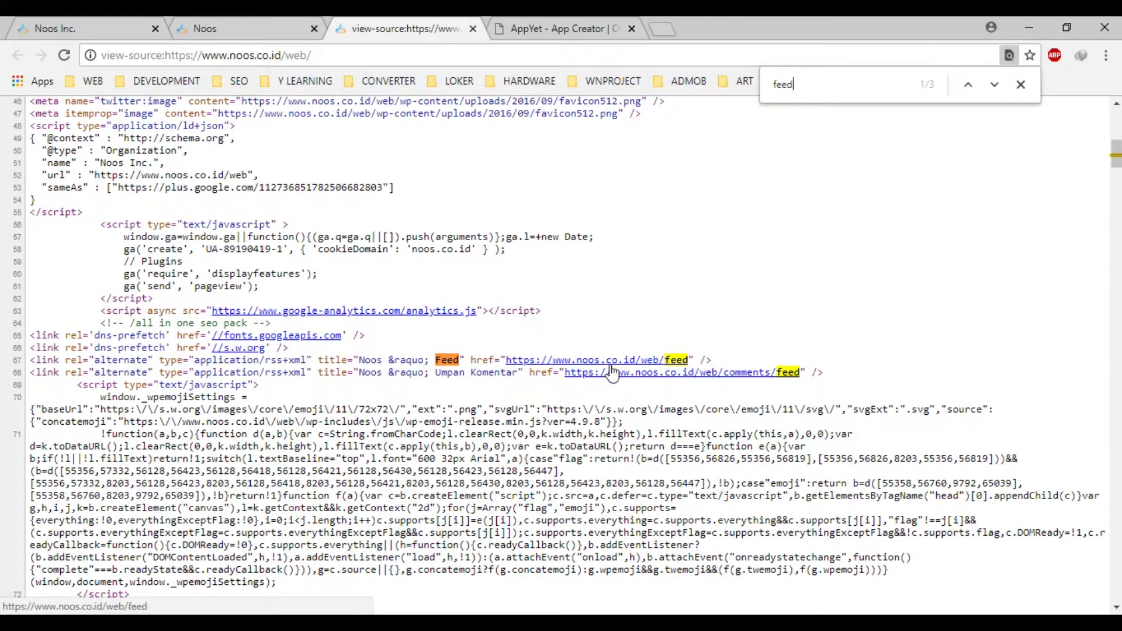
Open the noos.co.id/web/feed link in a new tab and switch to it.
right_click(612, 369)
left_click(643, 375)
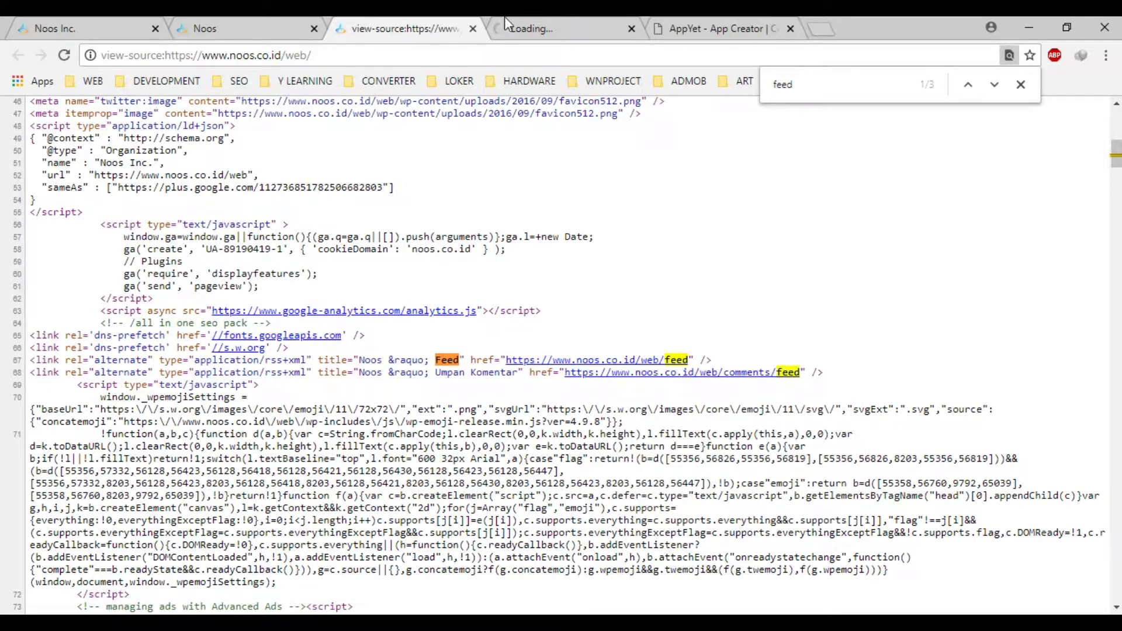
left_click(510, 23)
scroll(360, 176, "down", 15)
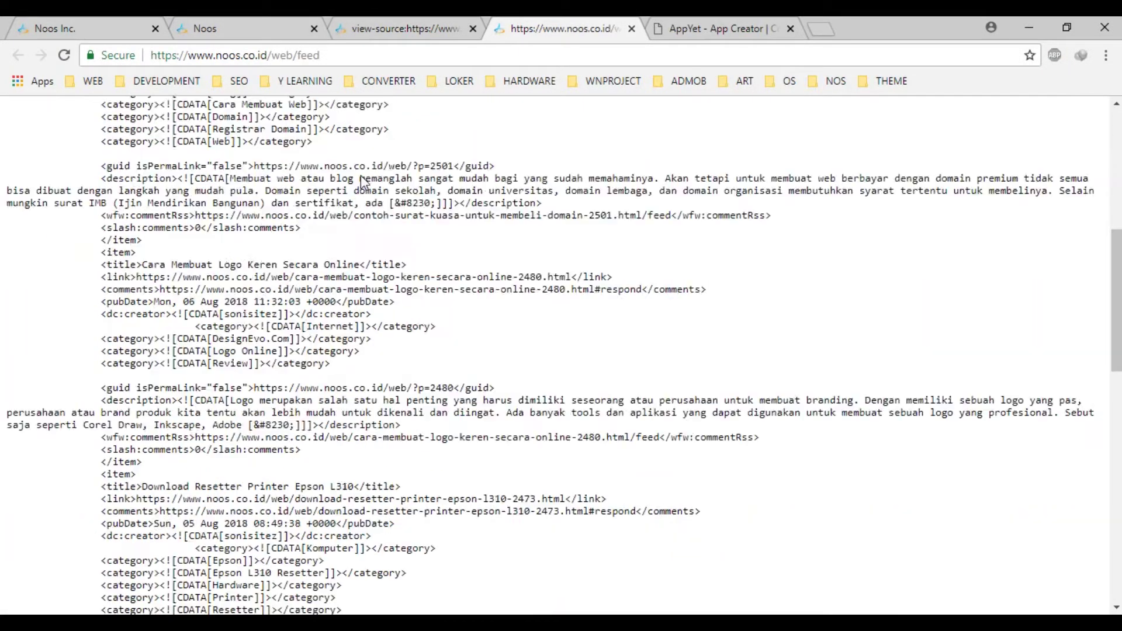
scroll(390, 185, "down", 4)
scroll(388, 175, "up", 18)
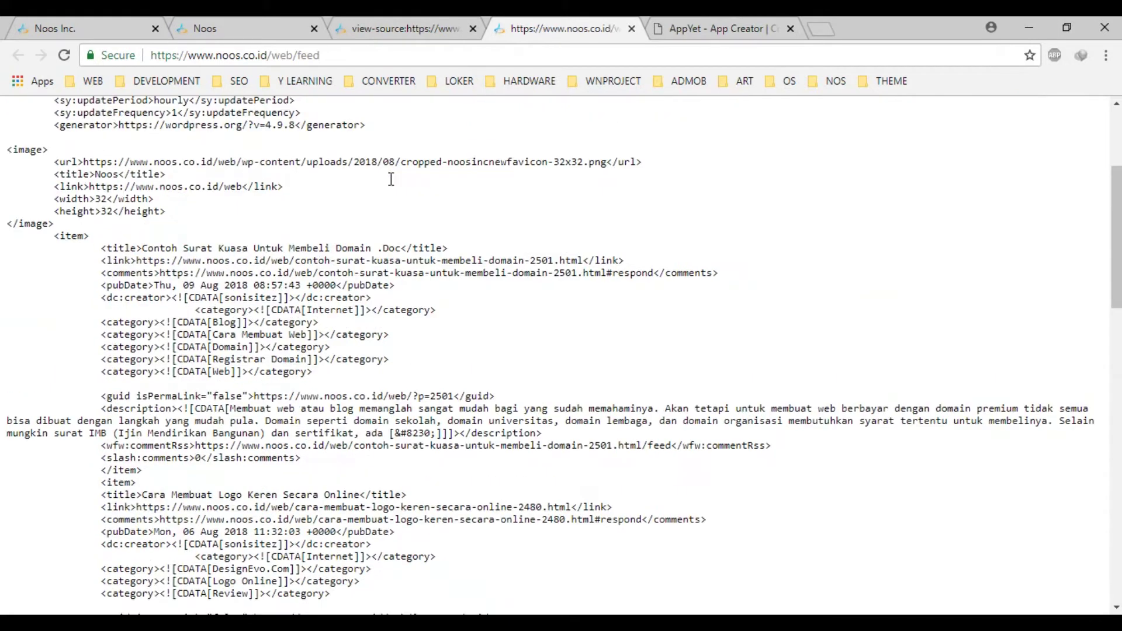
Close the page-source tab and move between the Noos, AppYet and feed tabs.
left_click(473, 28)
left_click(325, 29)
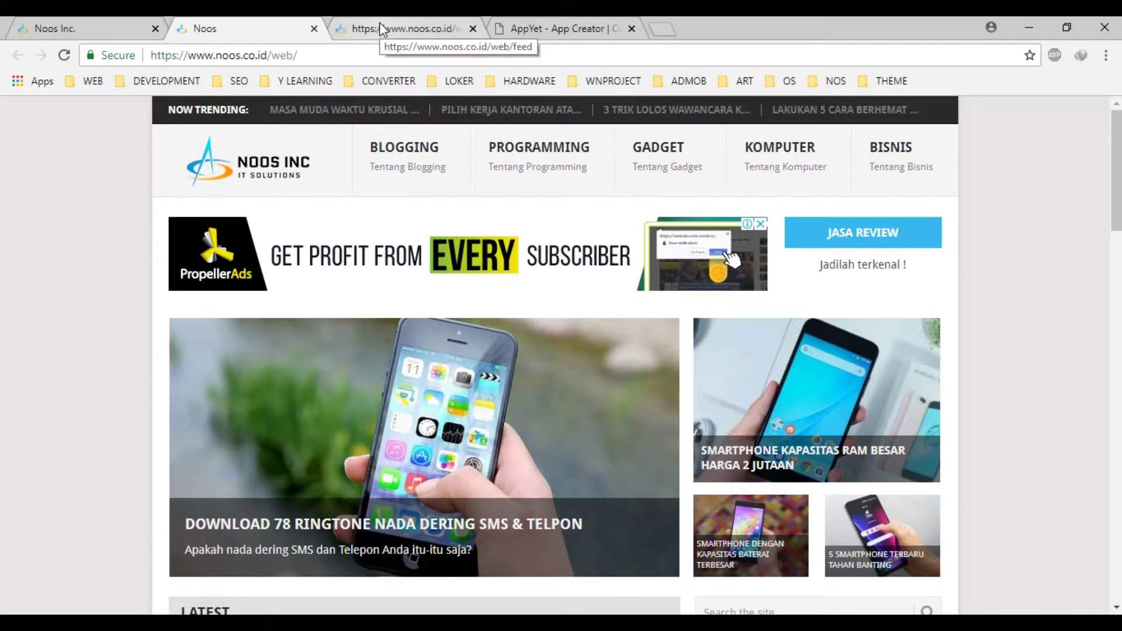
left_click(525, 29)
left_click(621, 111)
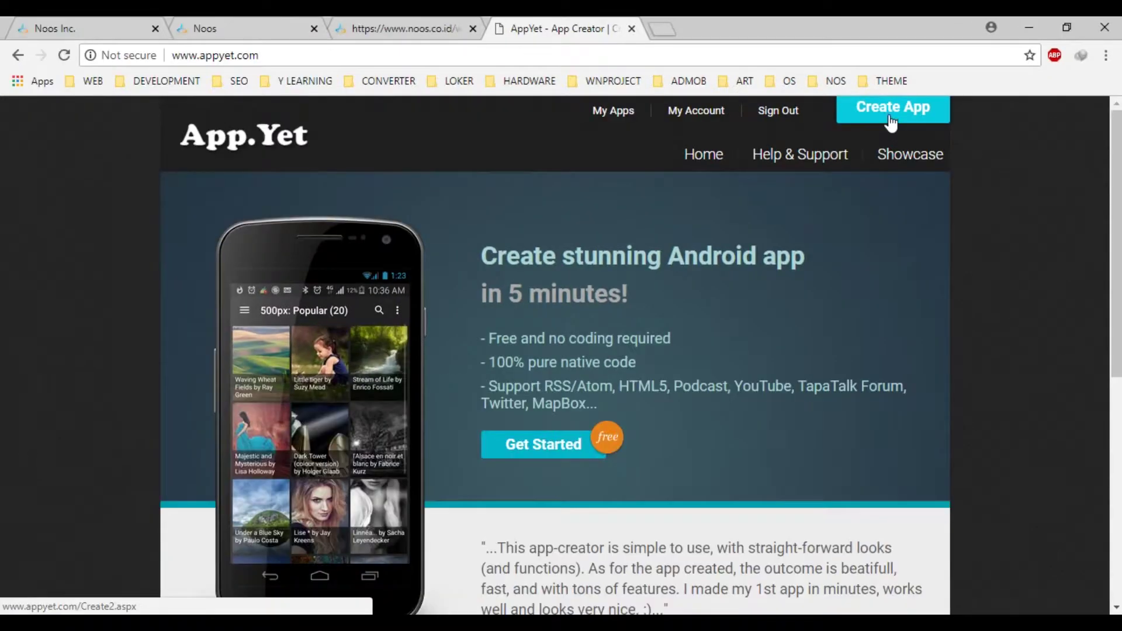
Start creating a new AppYet app and close the Noos Inc. tab.
left_click(570, 294)
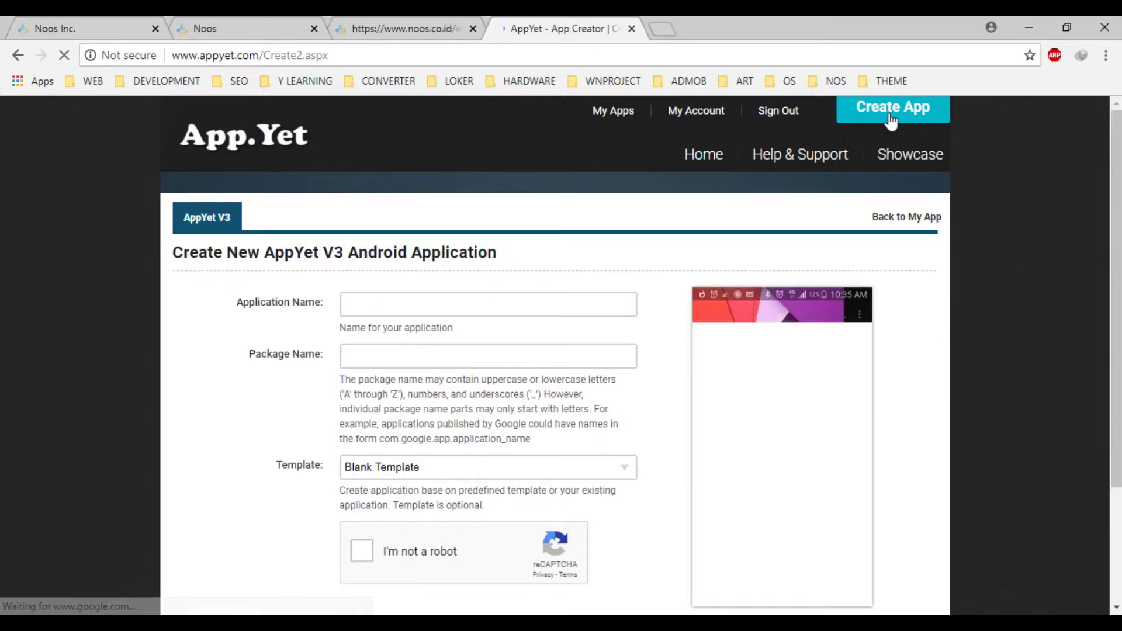
left_click(208, 25)
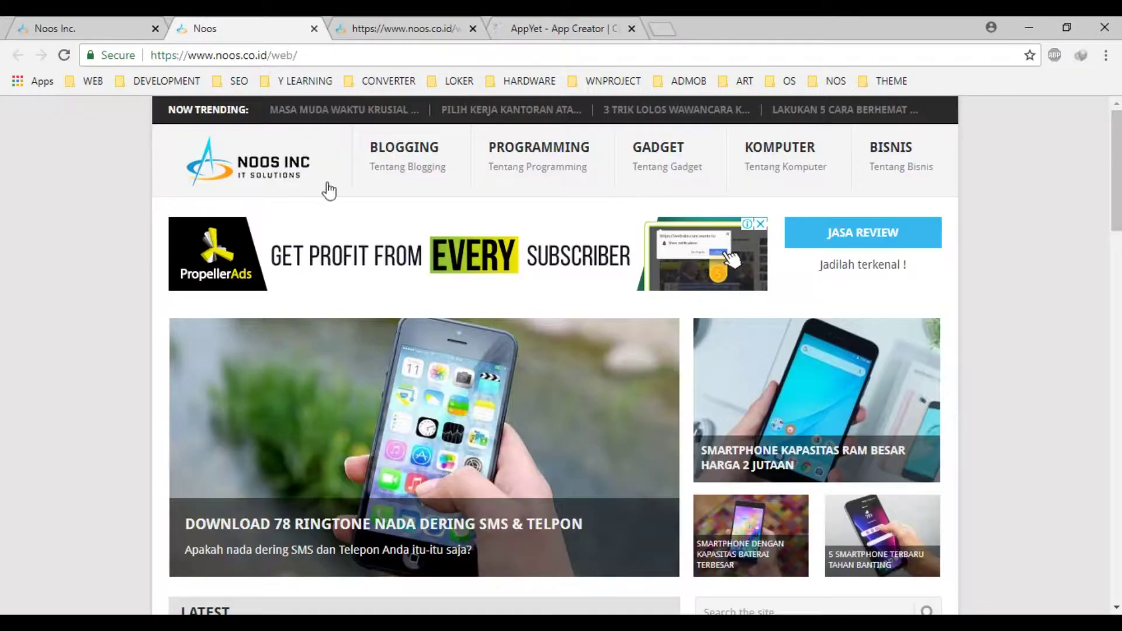
left_click(155, 28)
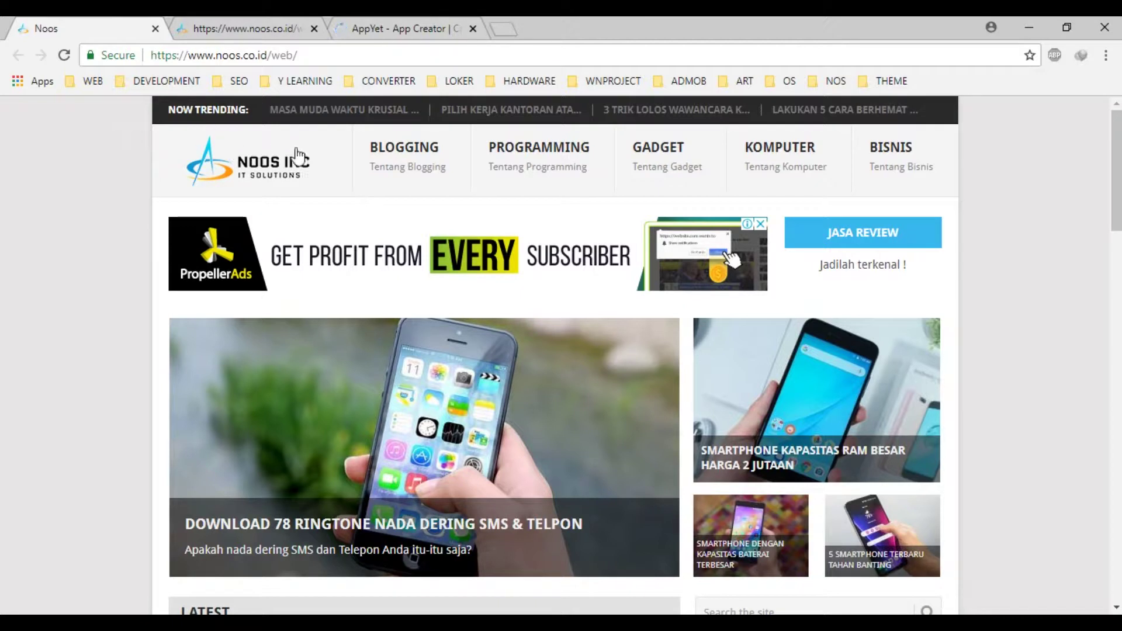
left_click(373, 21)
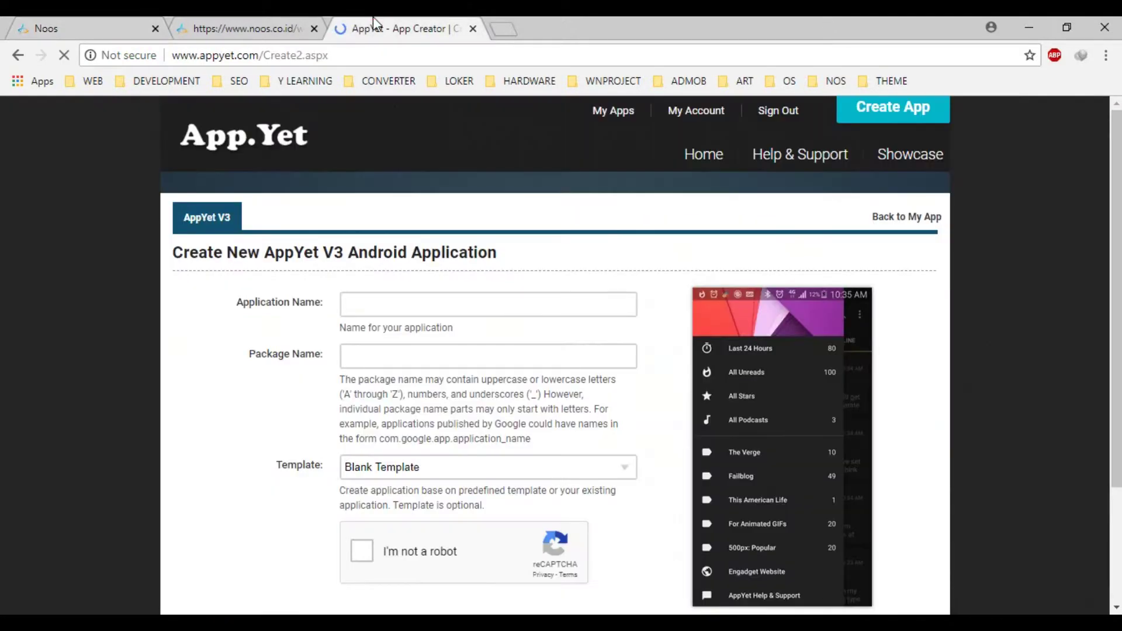
Enter application name 'Noos The Web' and package name com.noos.the.web.
left_click(422, 295)
type("No")
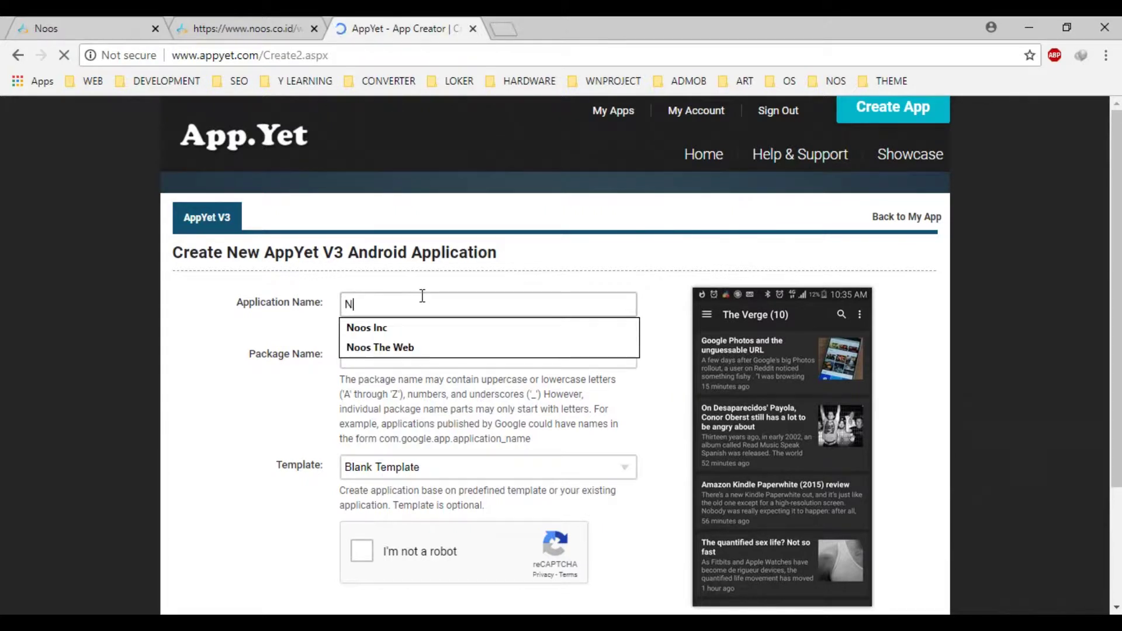
left_click(428, 347)
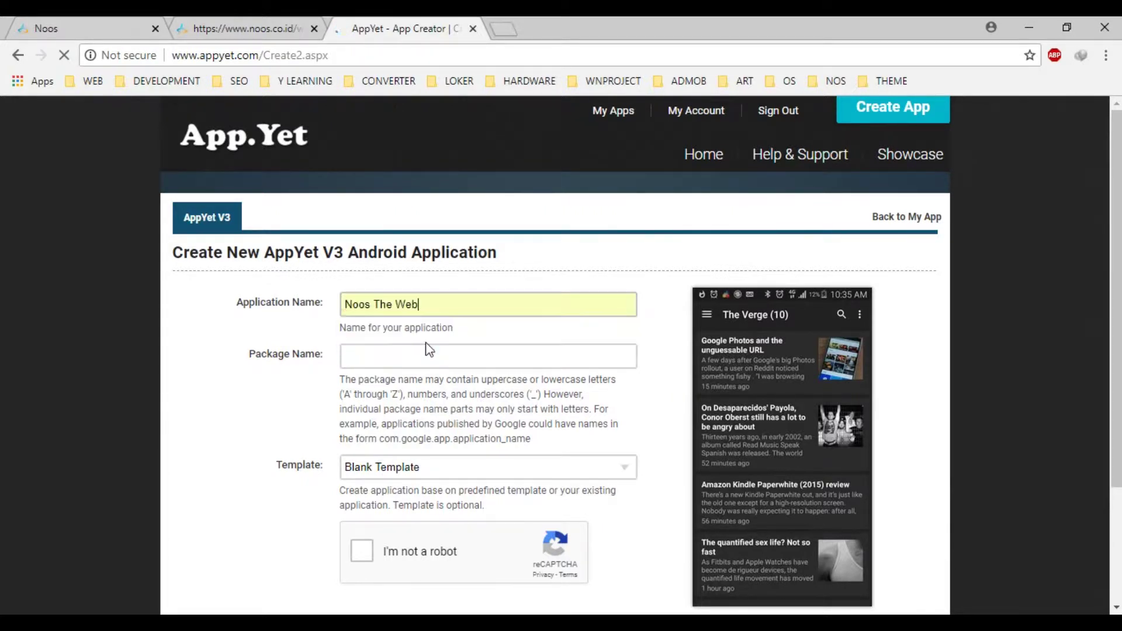
left_click(459, 411)
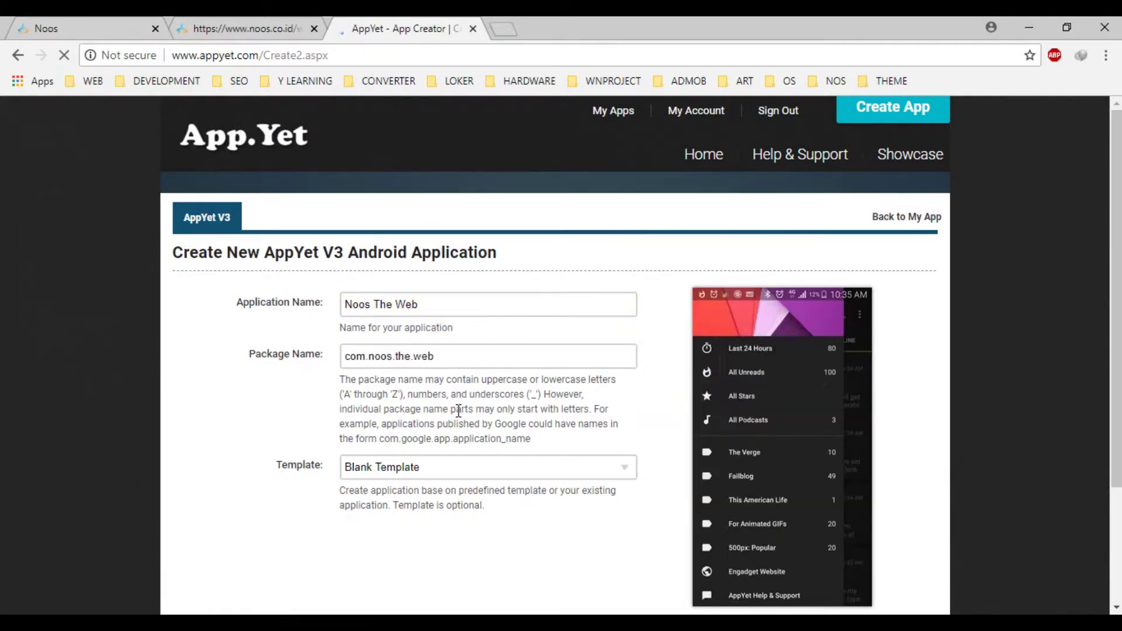
scroll(459, 411, "down", 3)
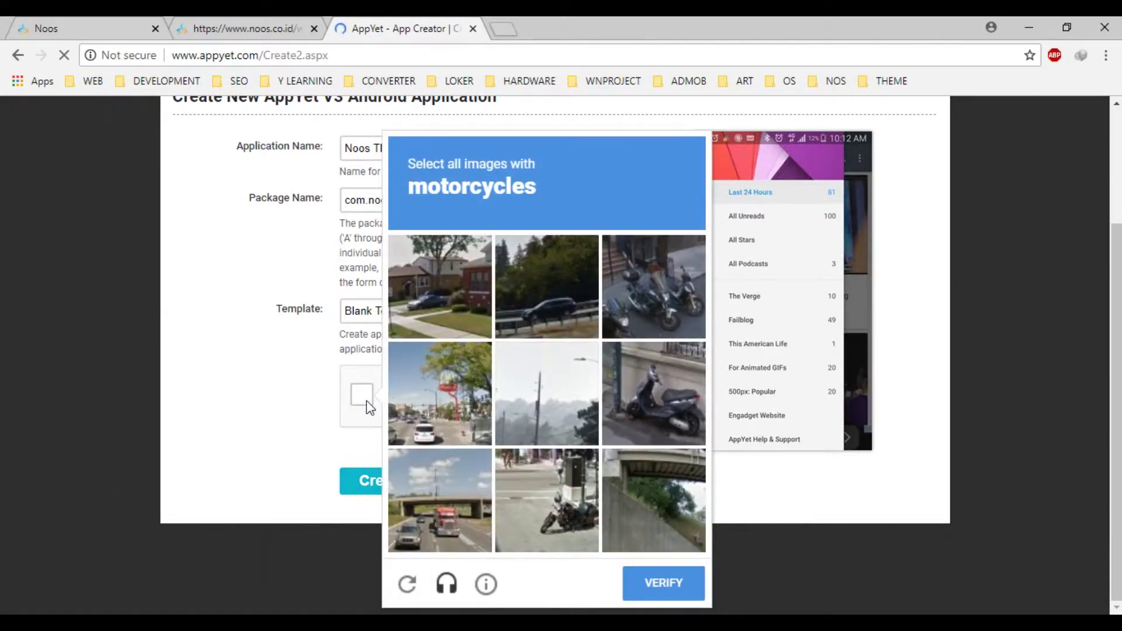
Solve the captcha by marking the three motorcycle images and submitting.
left_click(556, 496)
left_click(627, 419)
left_click(661, 308)
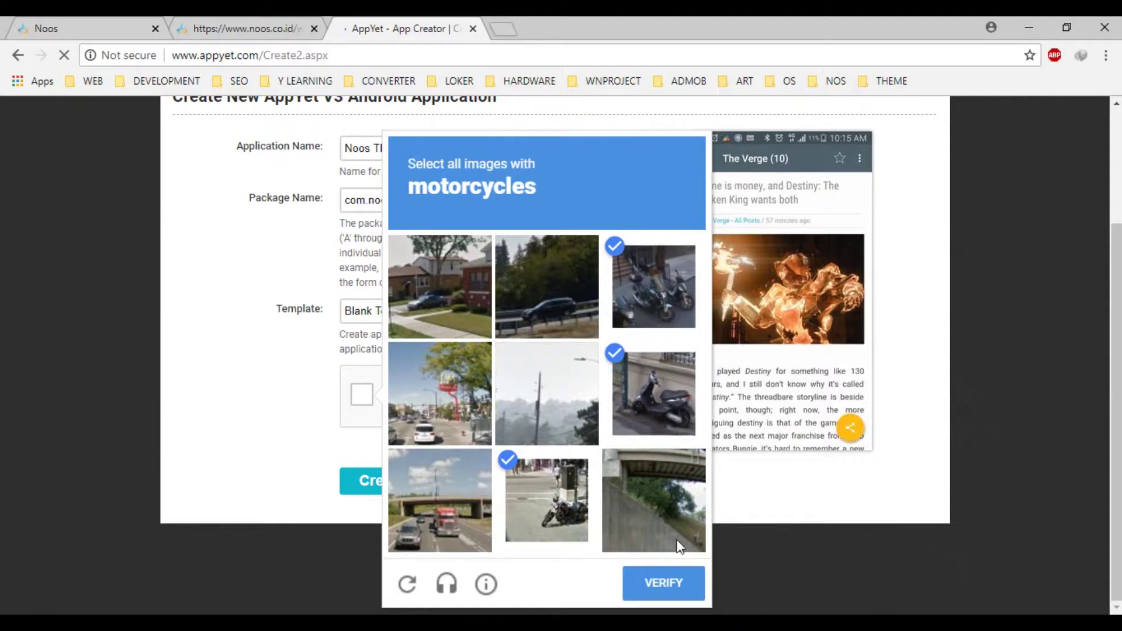
left_click(667, 583)
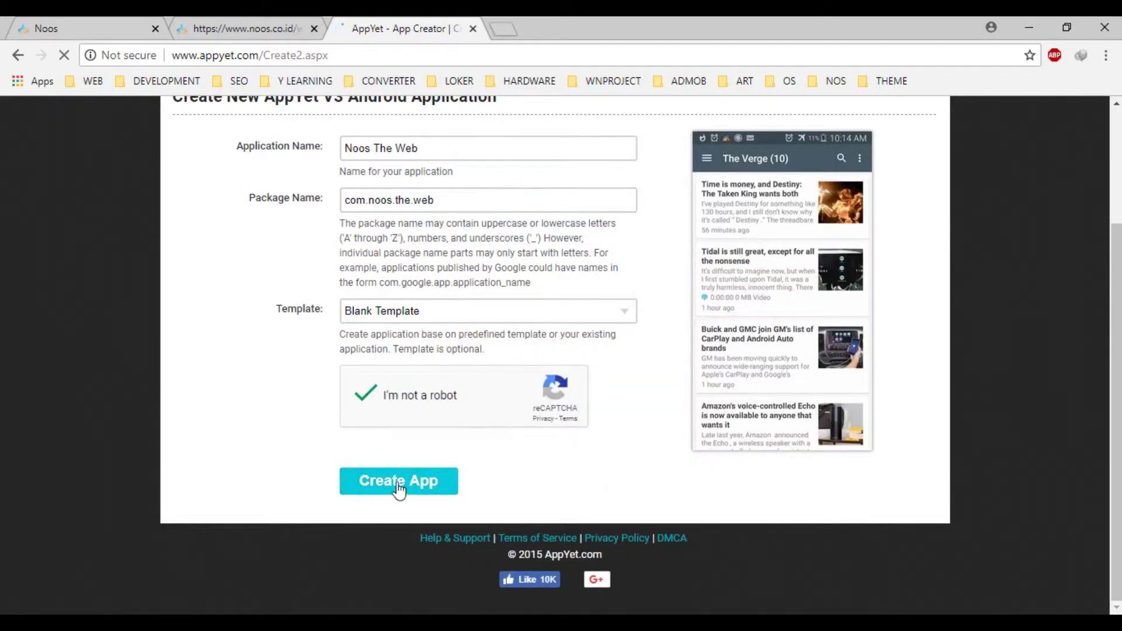
Create the Noos The Web app and close the noos.co.id feed tab.
left_click(400, 488)
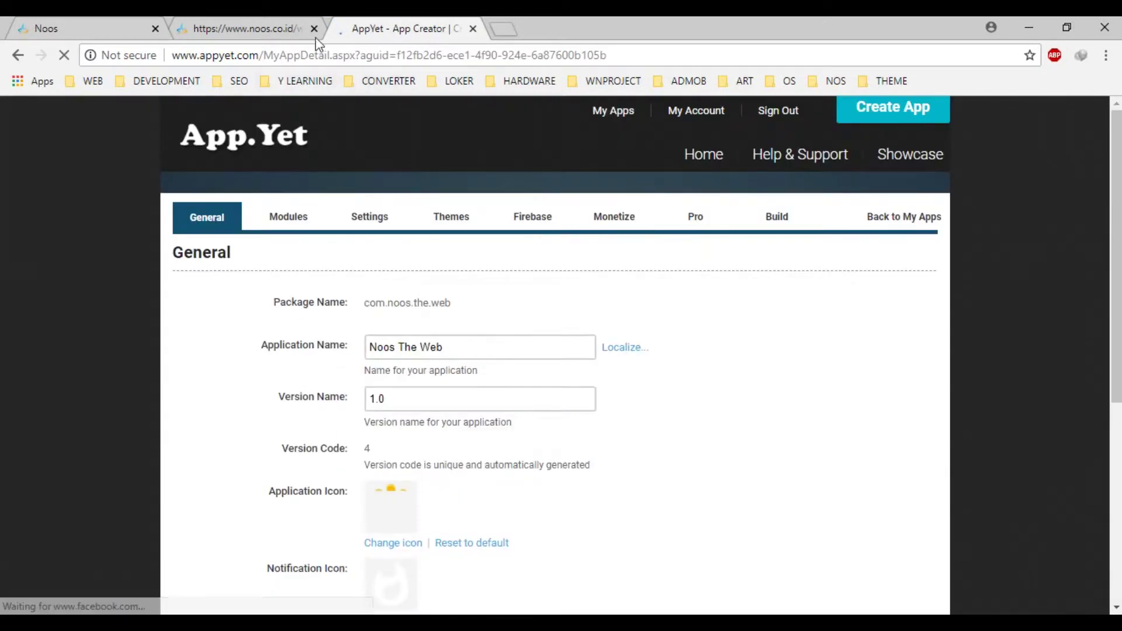
left_click(314, 28)
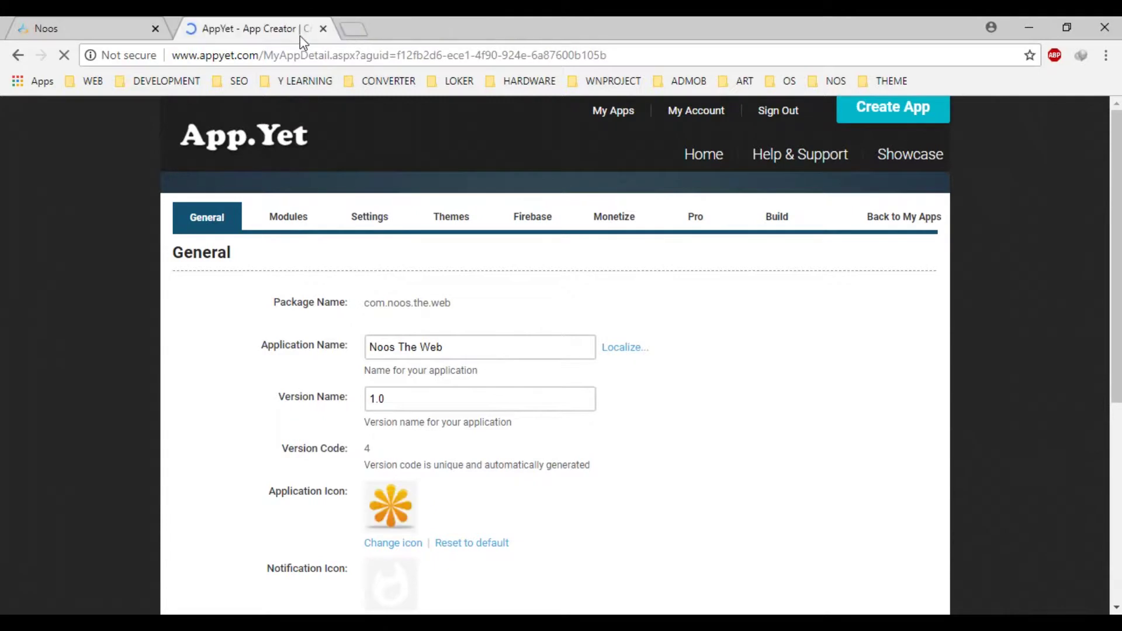
scroll(494, 266, "down", 5)
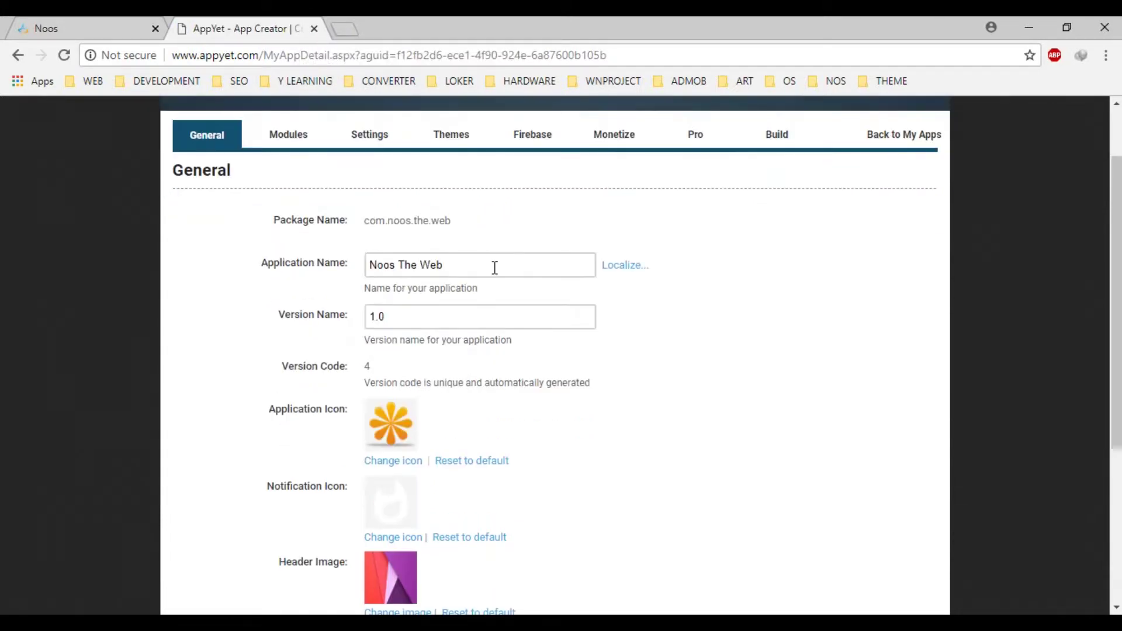
scroll(541, 300, "up", 3)
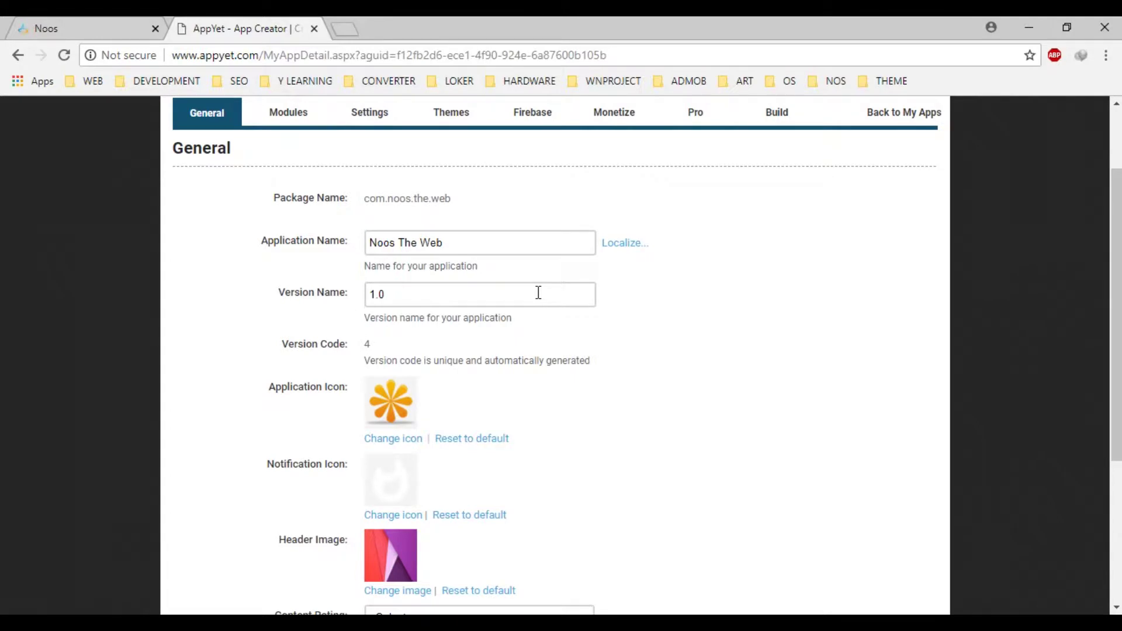
scroll(538, 293, "down", 1)
Try changing the application icon but cancel the file picker without choosing a file.
left_click(374, 357)
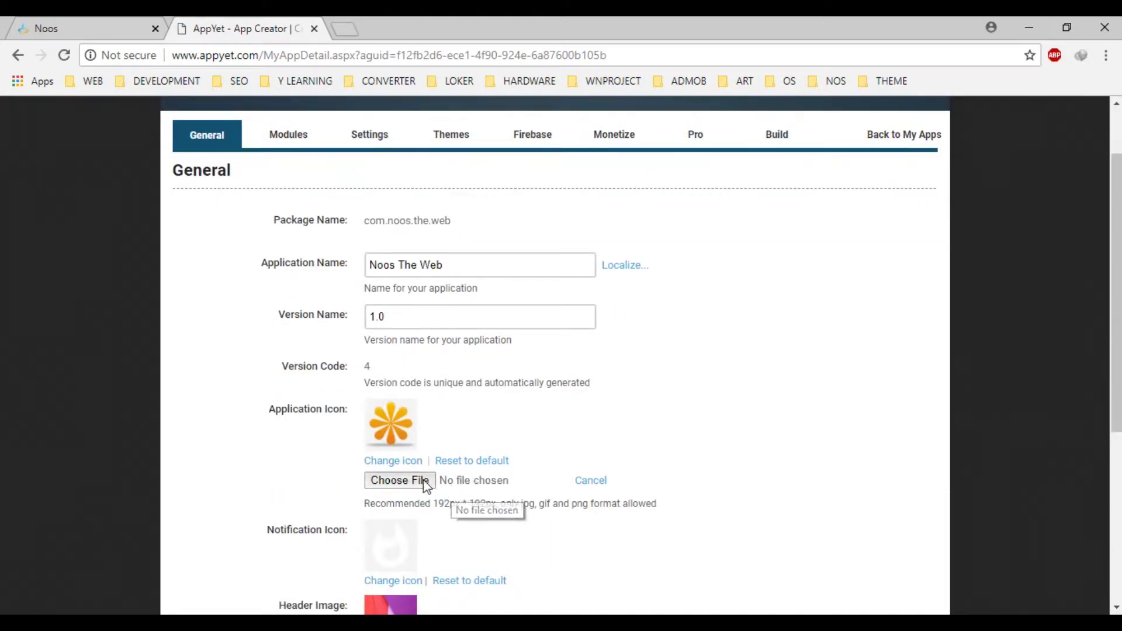
left_click(456, 485)
left_click(746, 456)
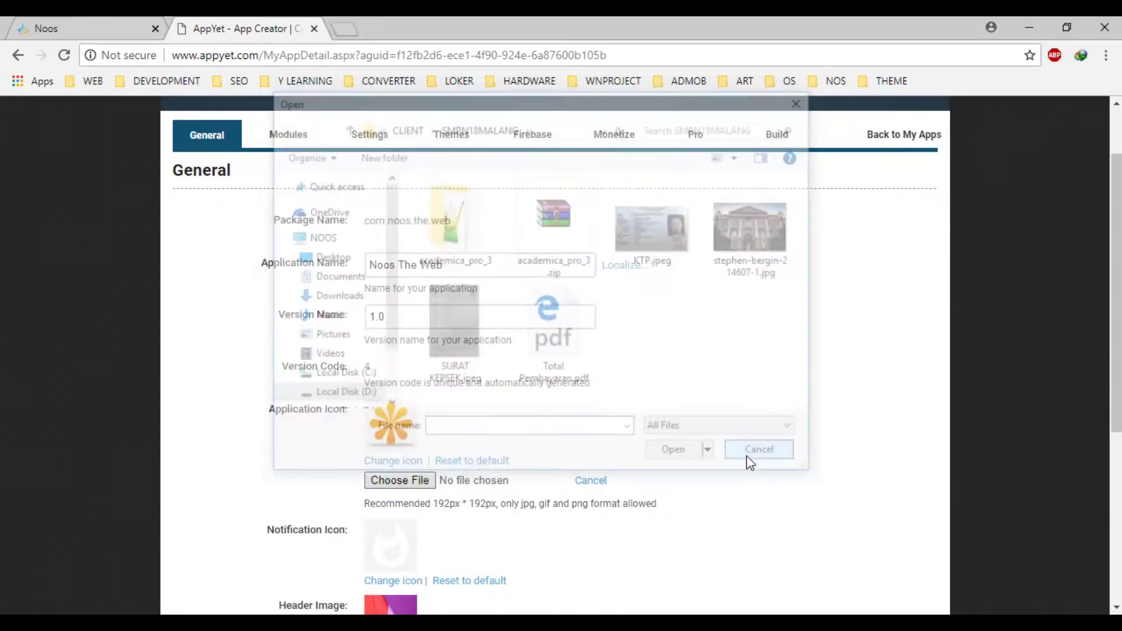
scroll(456, 485, "down", 4)
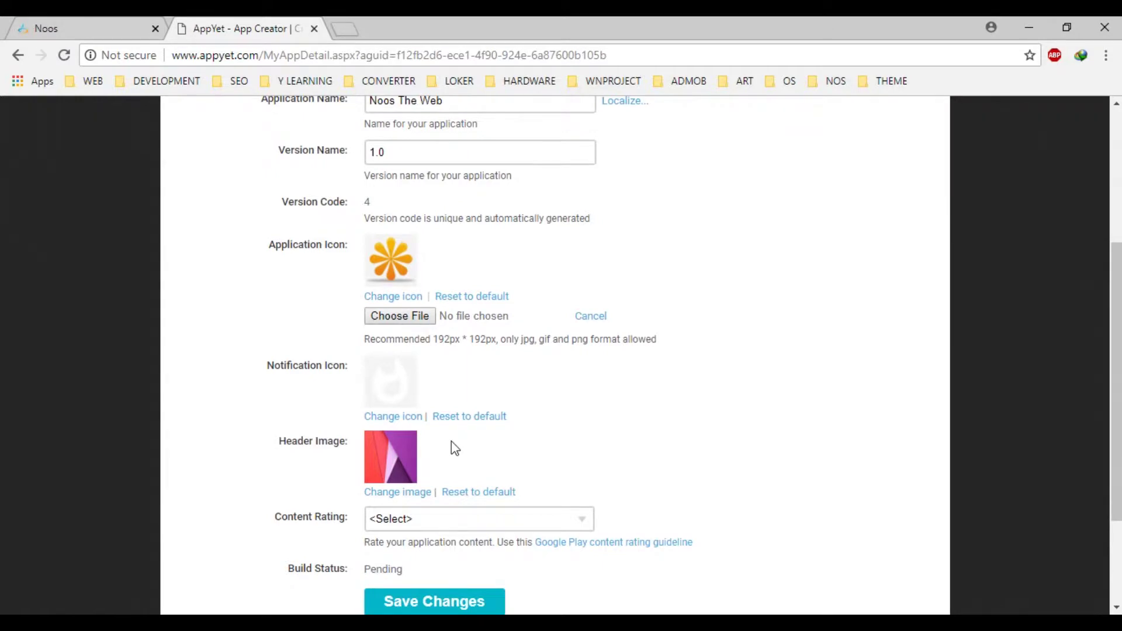
scroll(455, 449, "down", 2)
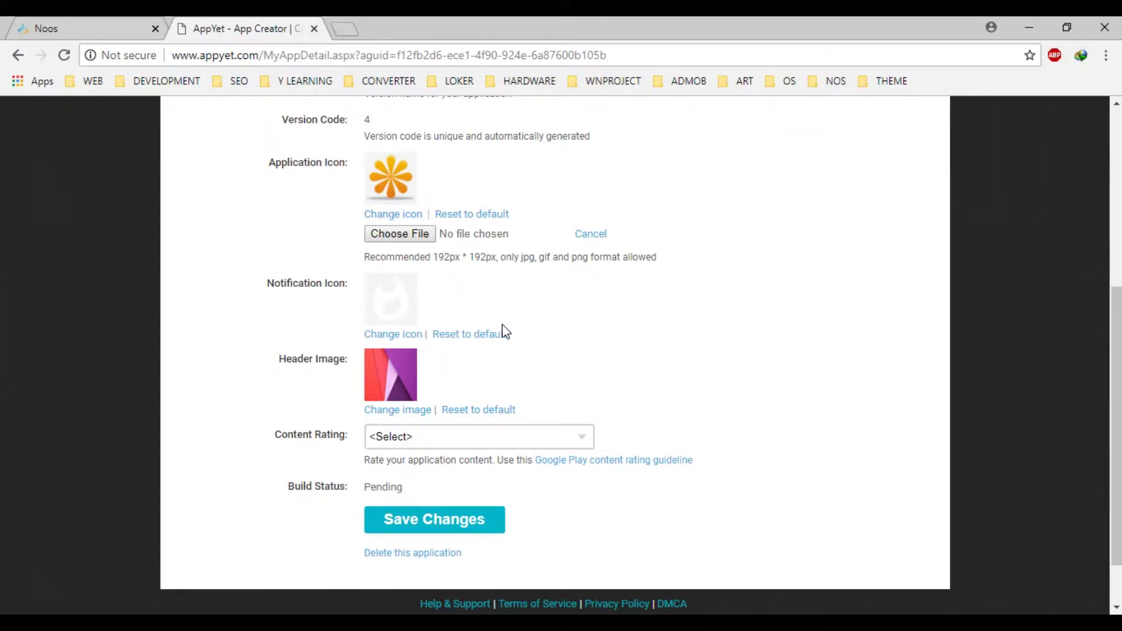
Set the app's Content Rating to Everyone.
left_click(550, 440)
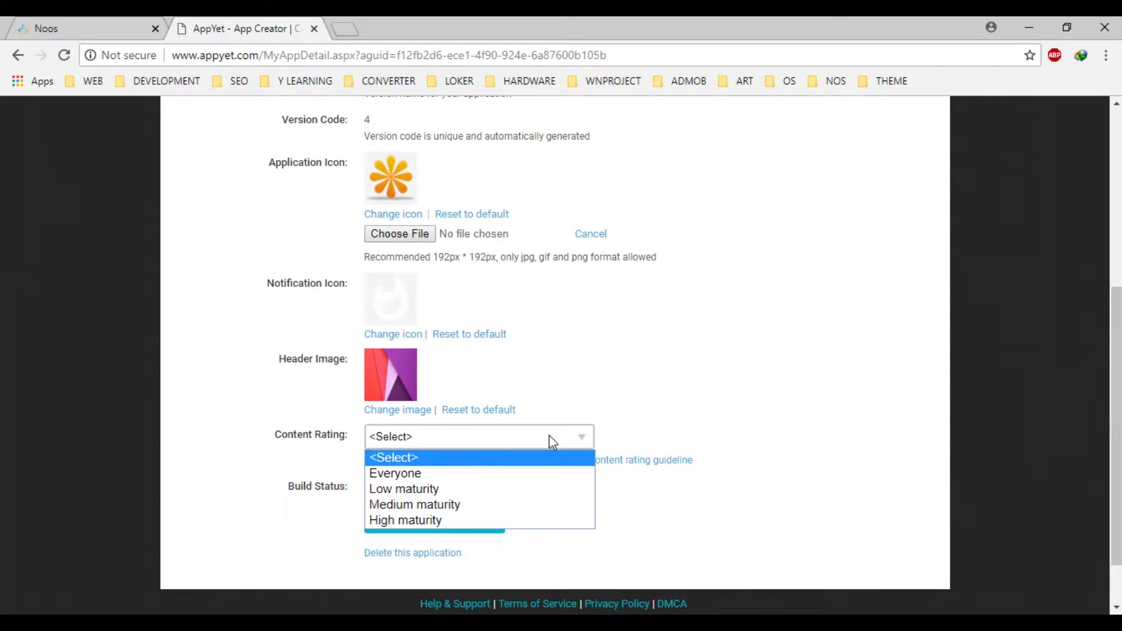
left_click(544, 473)
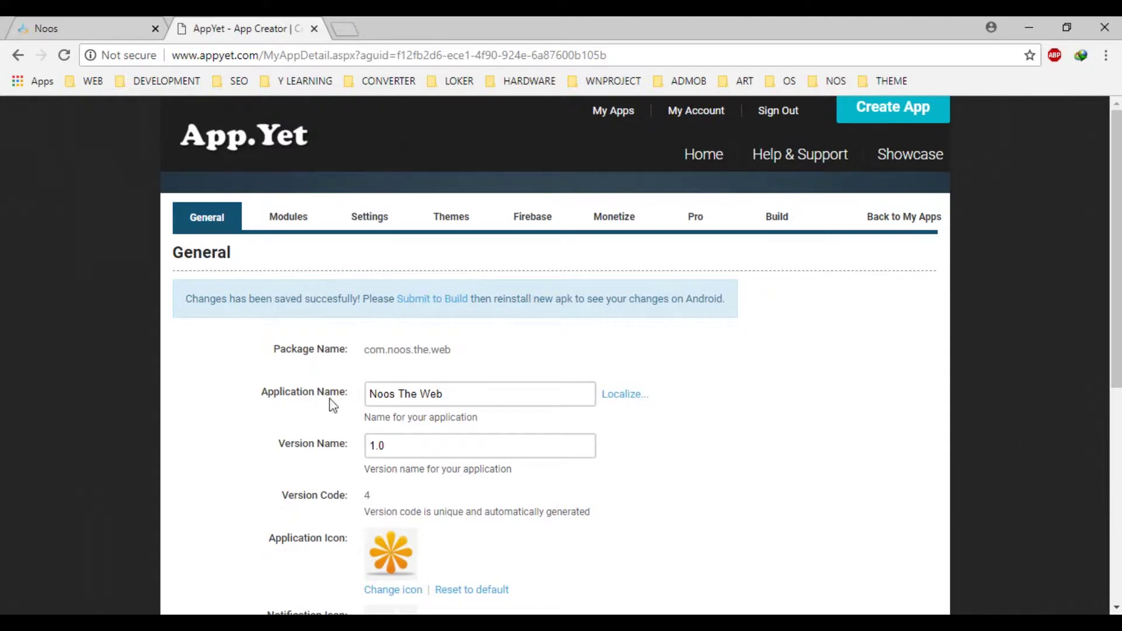
scroll(432, 404, "down", 6)
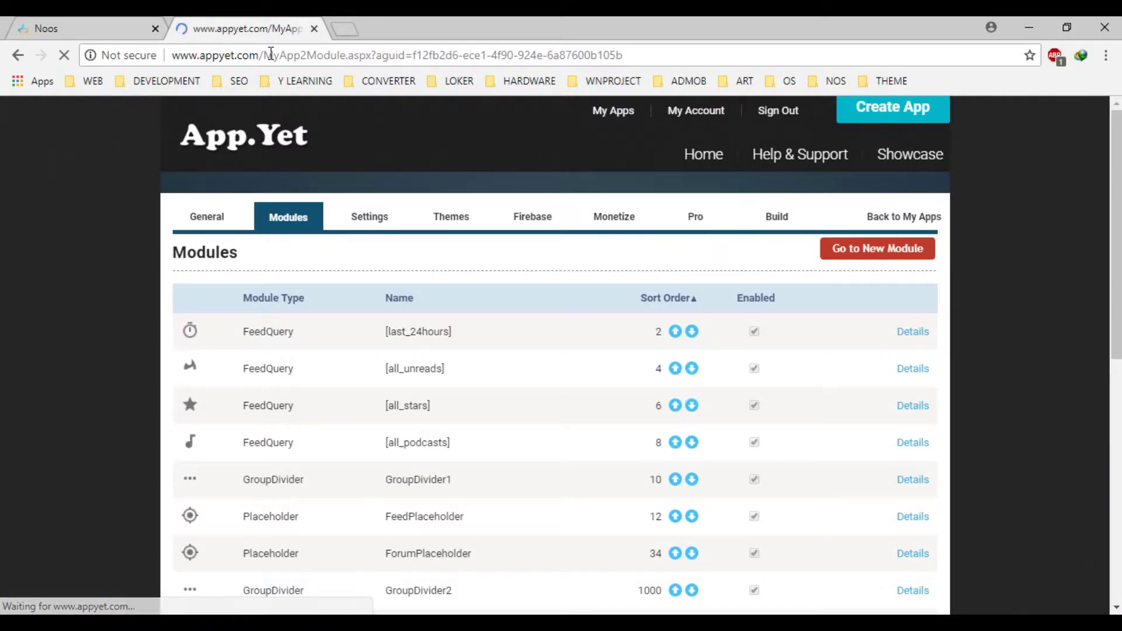
scroll(498, 298, "down", 5)
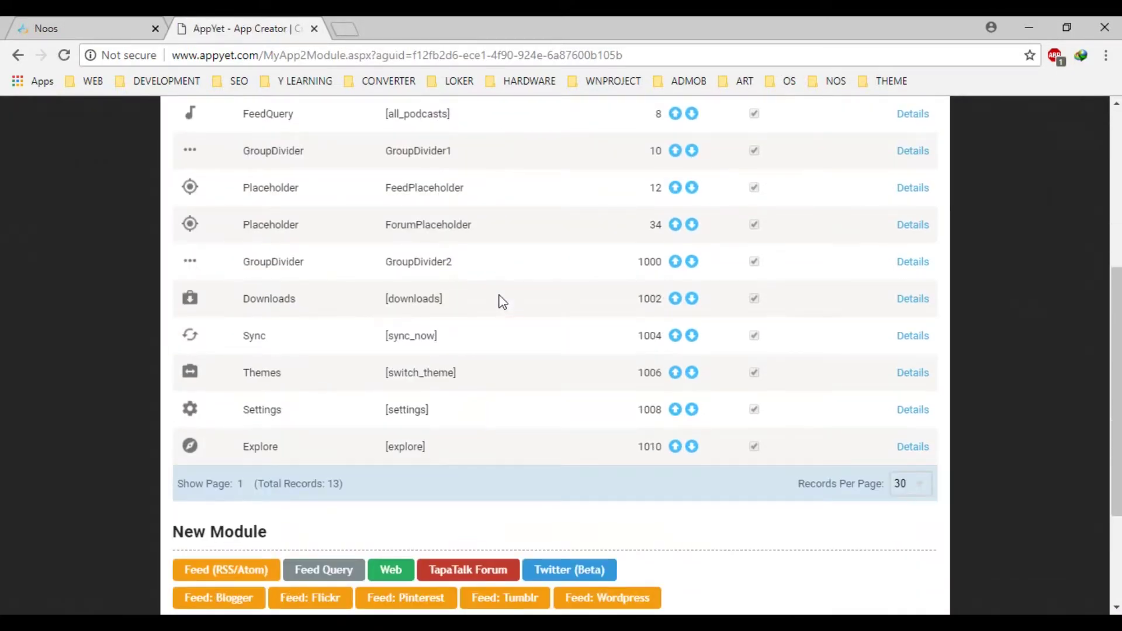
scroll(502, 301, "up", 3)
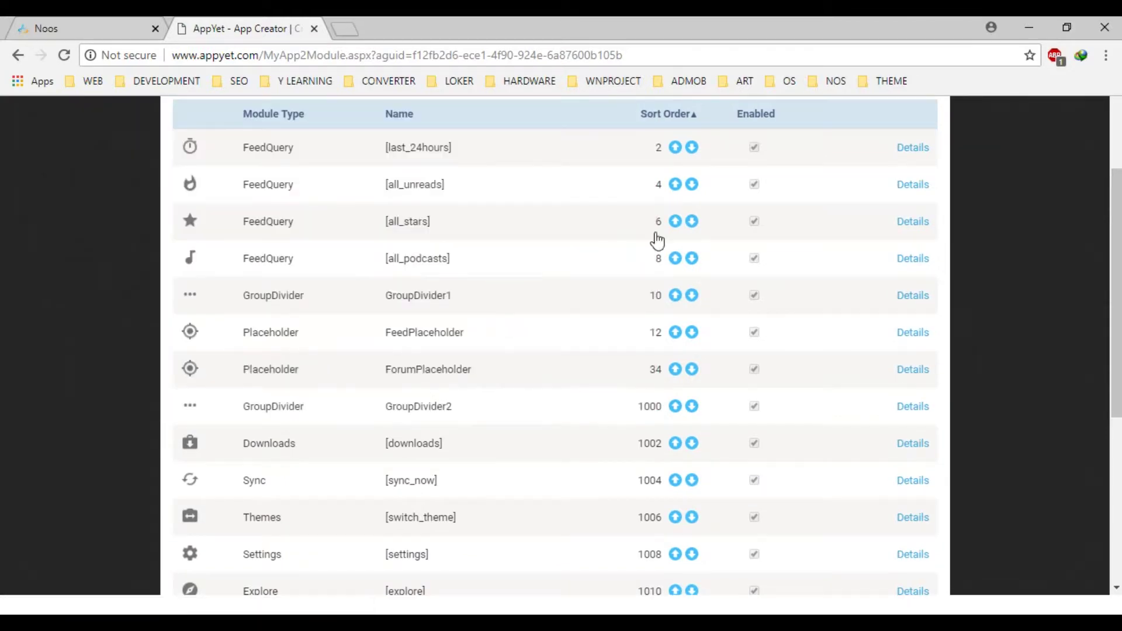
scroll(643, 263, "down", 1)
scroll(481, 340, "up", 3)
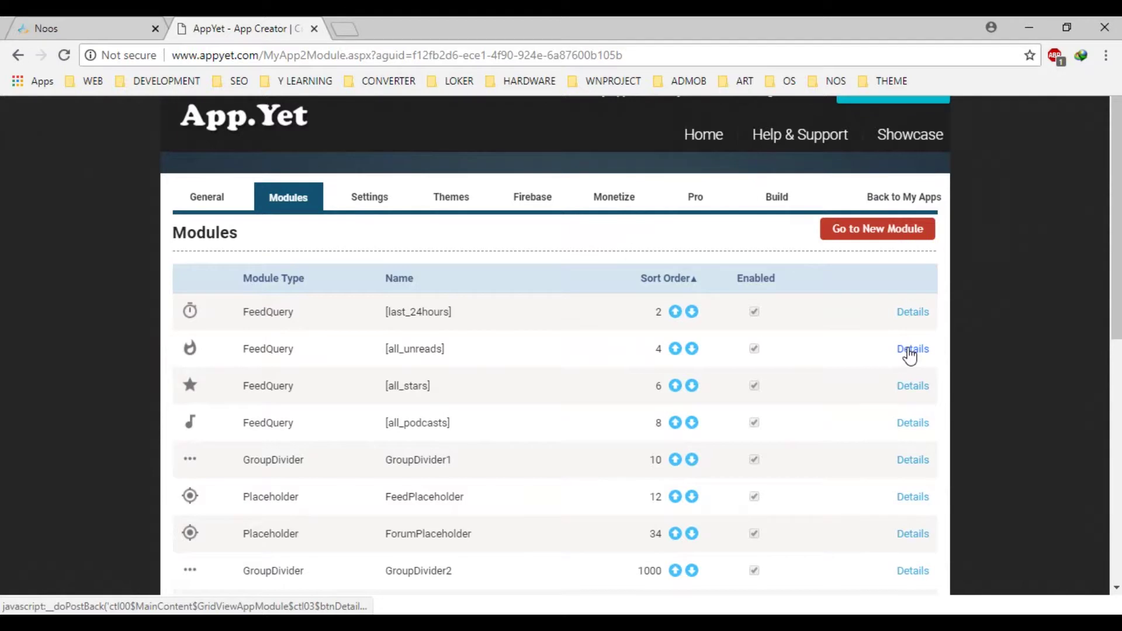
left_click(911, 351)
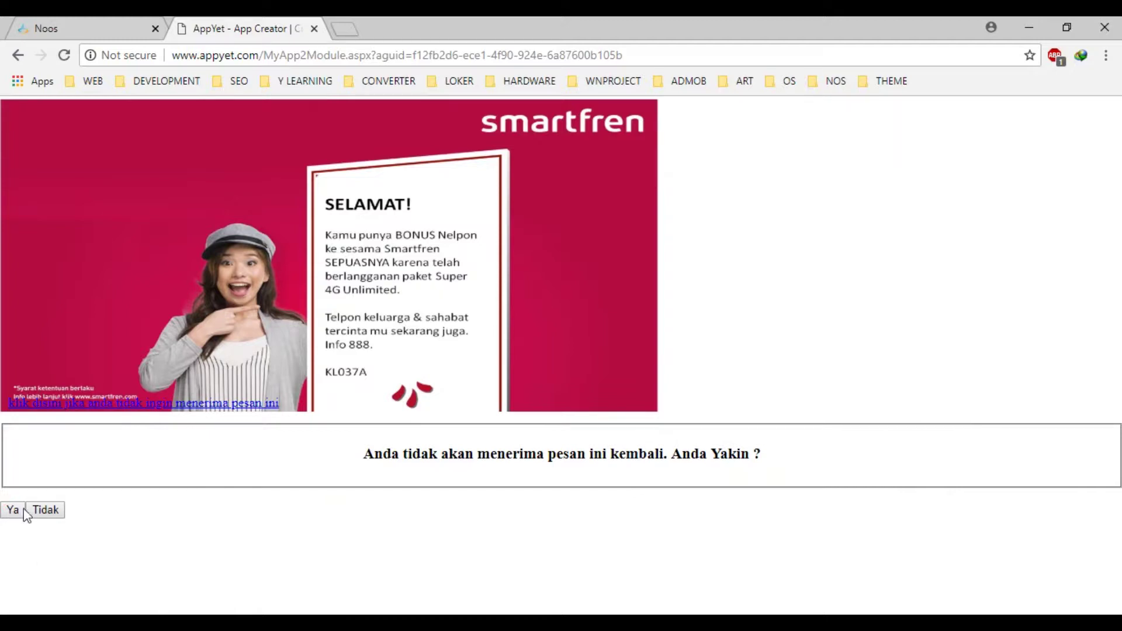
left_click(508, 58)
key("Return")
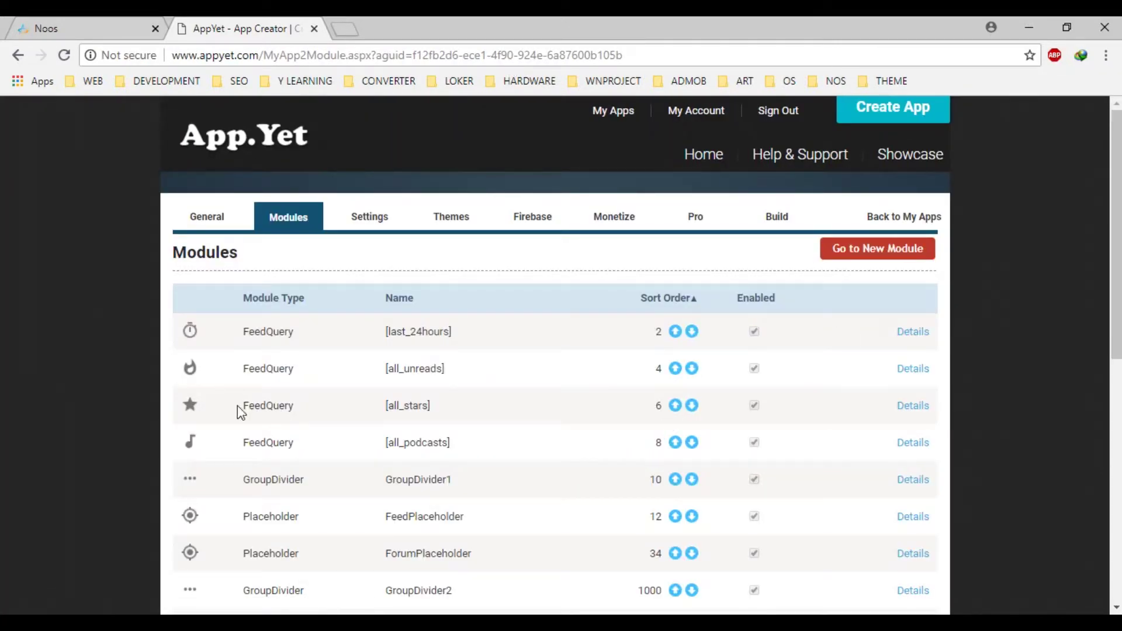
left_click(923, 372)
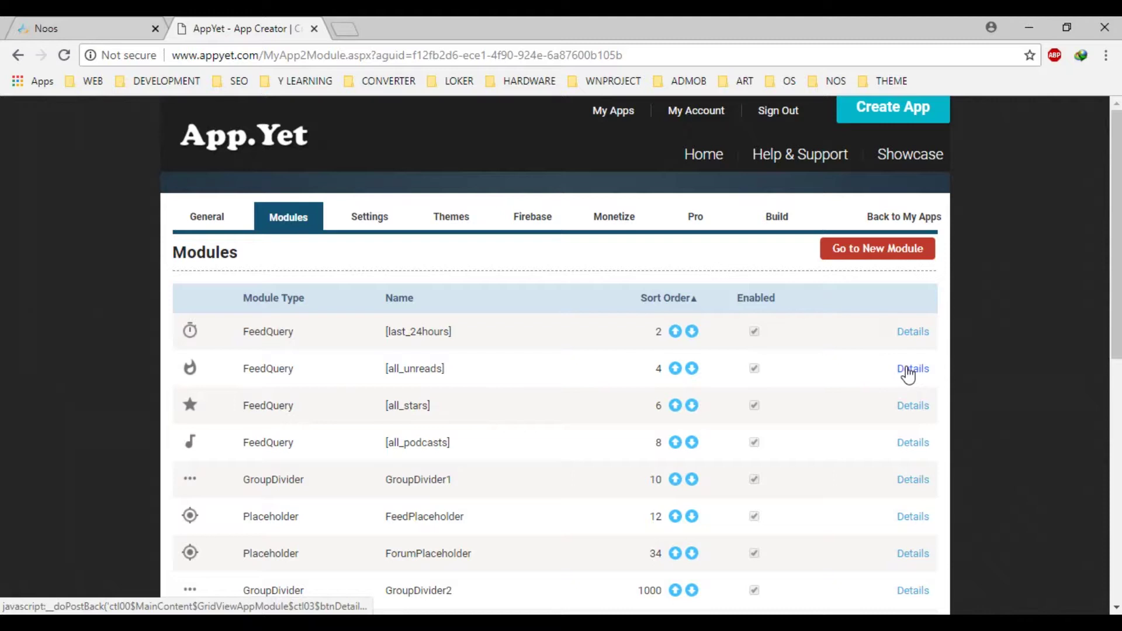
Save the [all_unreads] module's settings with Card List as default layout, then view its query.
left_click(907, 372)
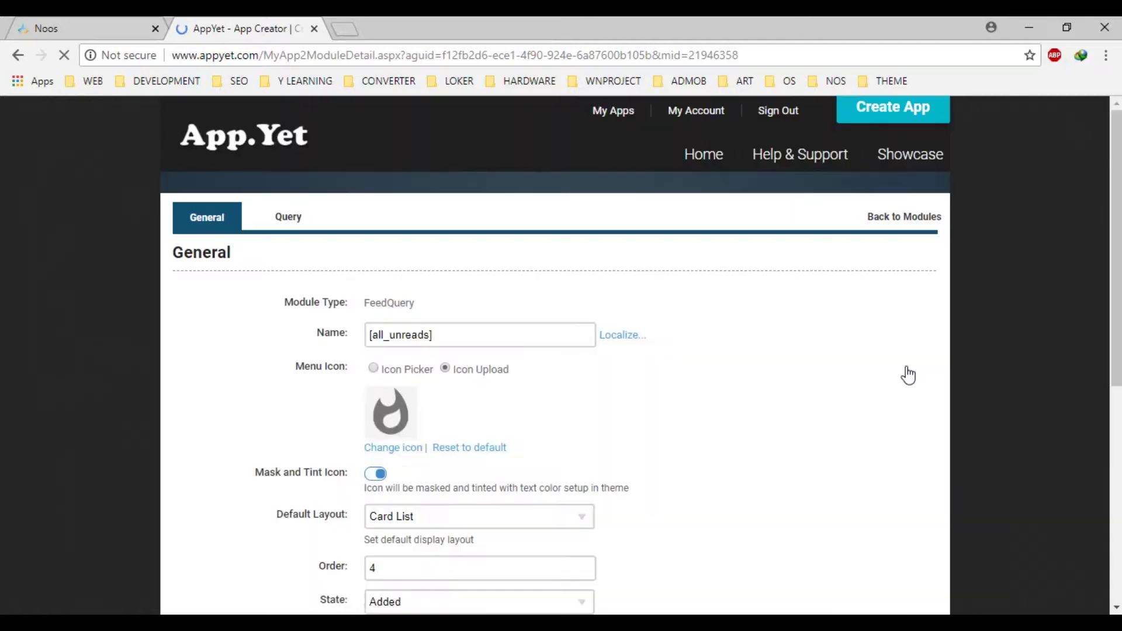
scroll(908, 374, "down", 4)
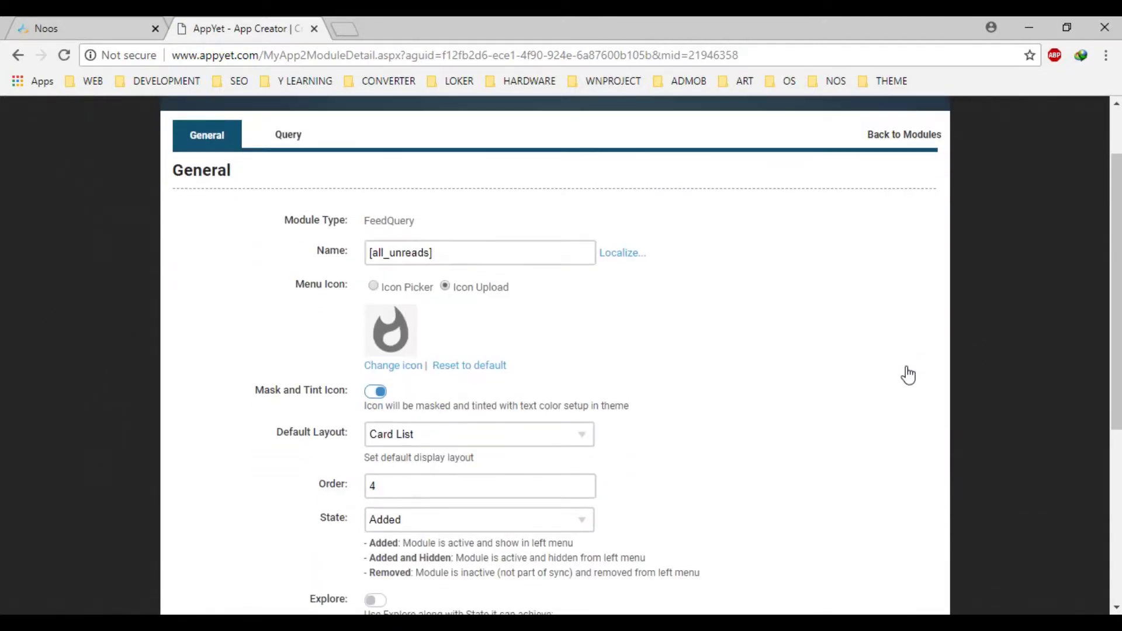
scroll(757, 354, "down", 1)
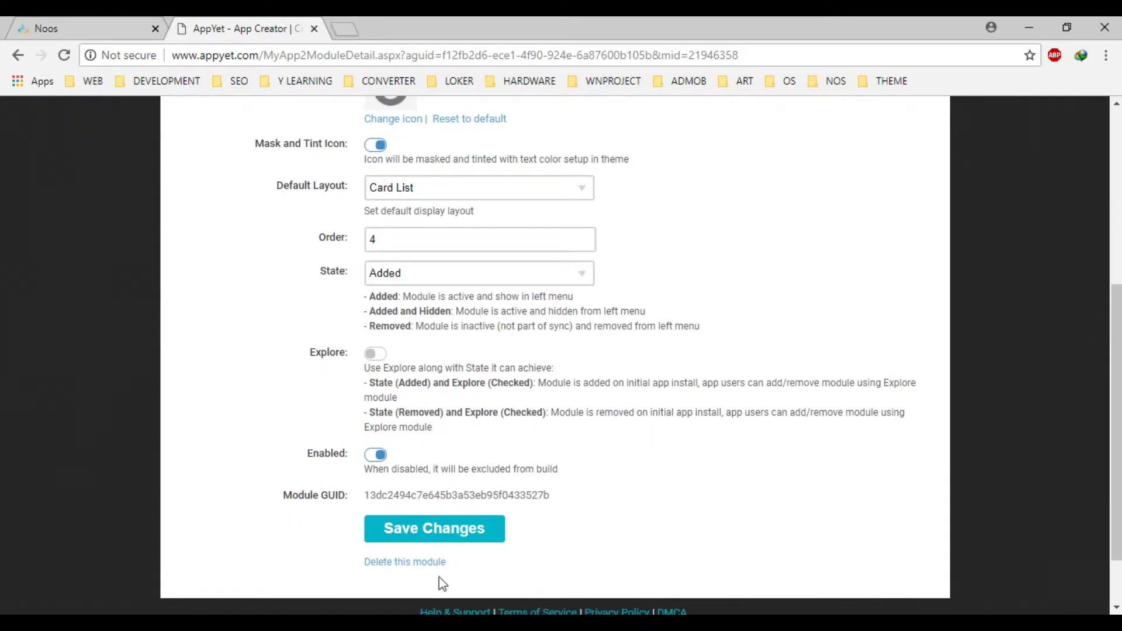
left_click(432, 541)
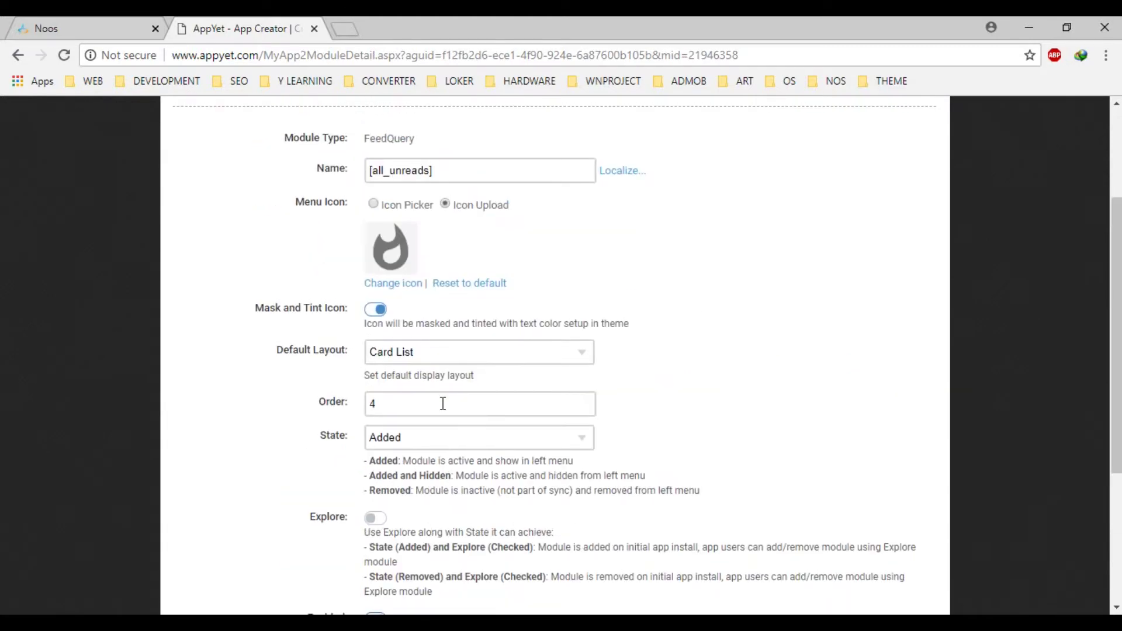
left_click(467, 354)
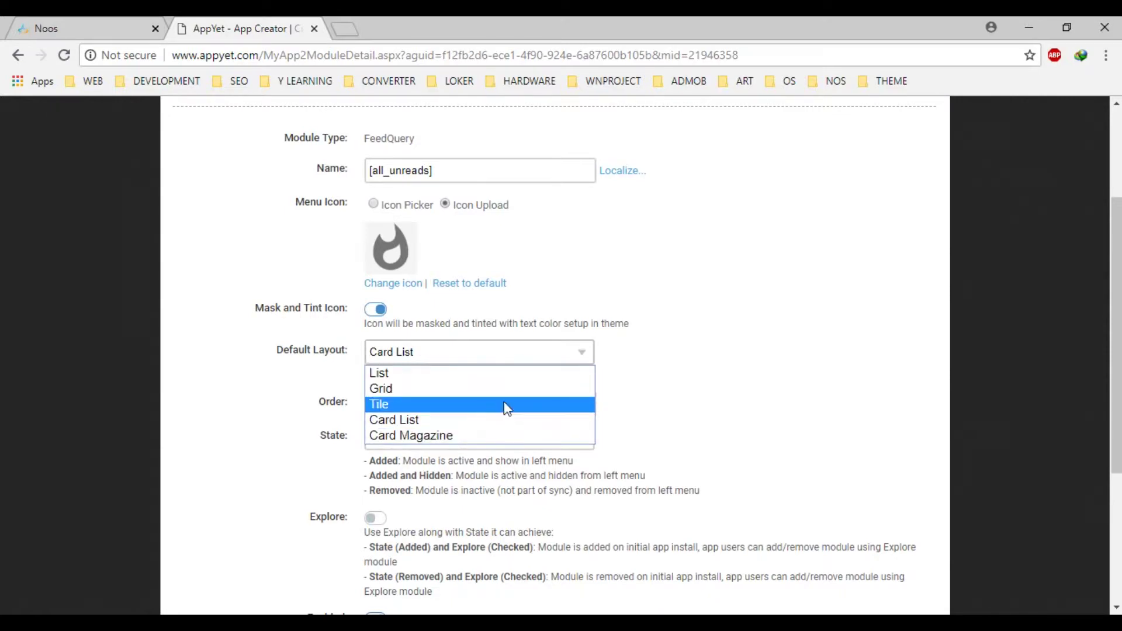
left_click(708, 402)
scroll(710, 403, "up", 3)
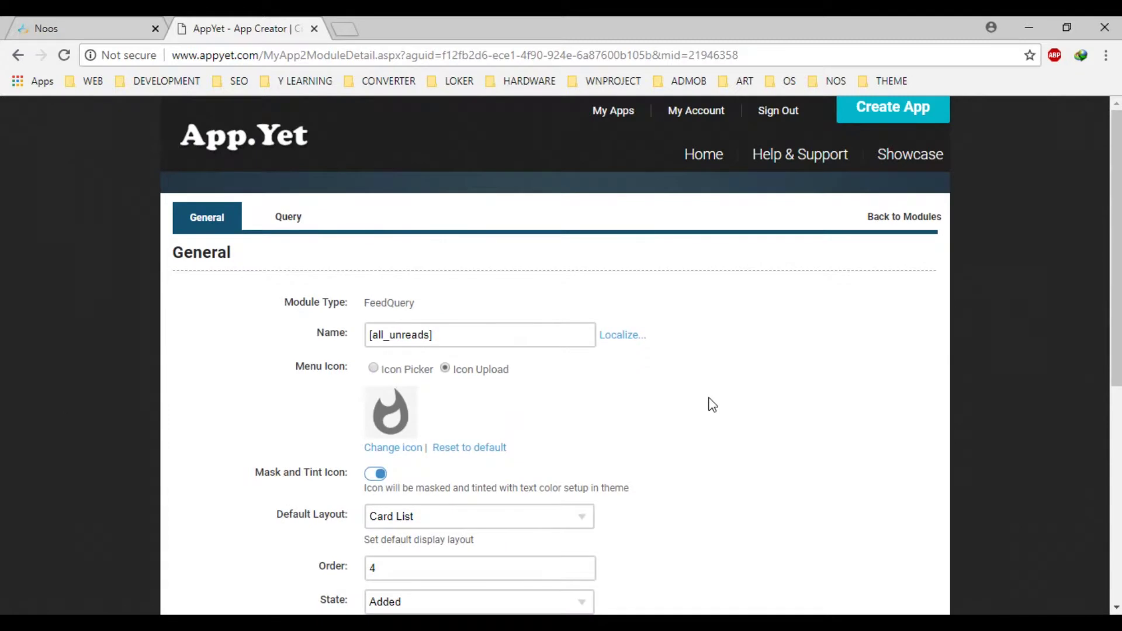
left_click(276, 223)
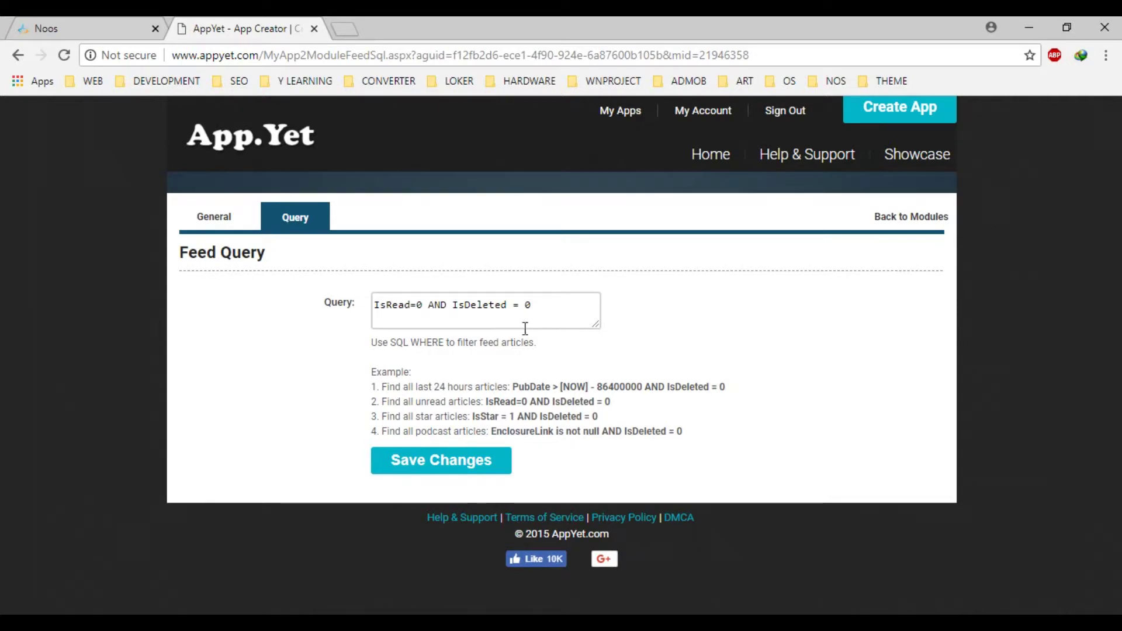
Highlight the query 'IsRead=0 AND IsDeleted = 0' and the four example filter queries.
left_click(695, 438)
left_click_drag(695, 438, 465, 394)
left_click(389, 392)
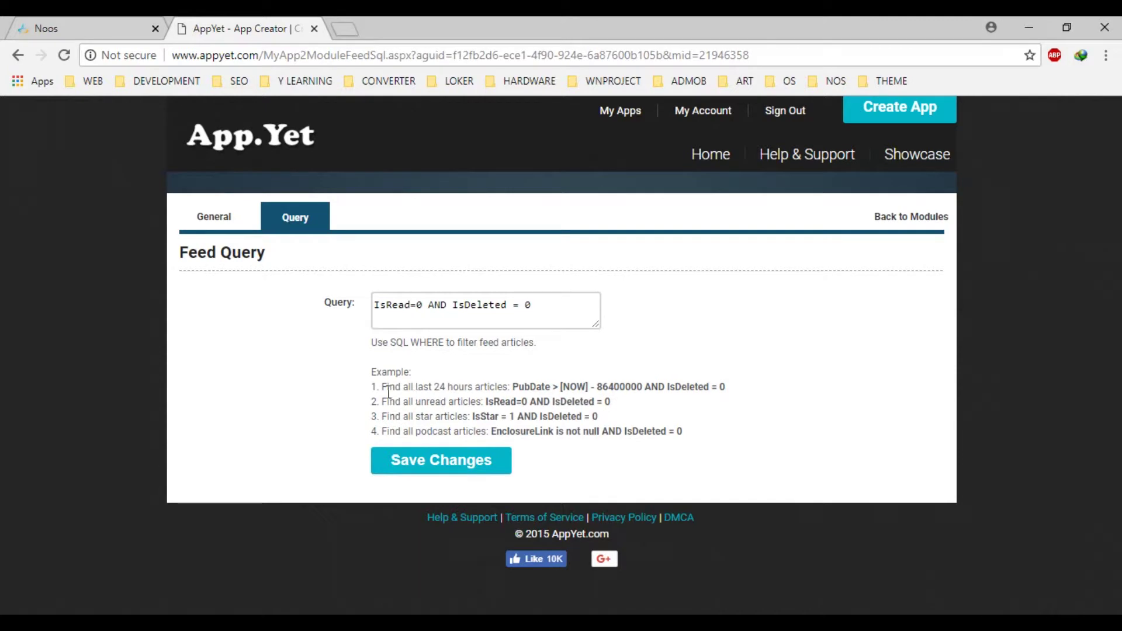
left_click_drag(382, 389, 699, 432)
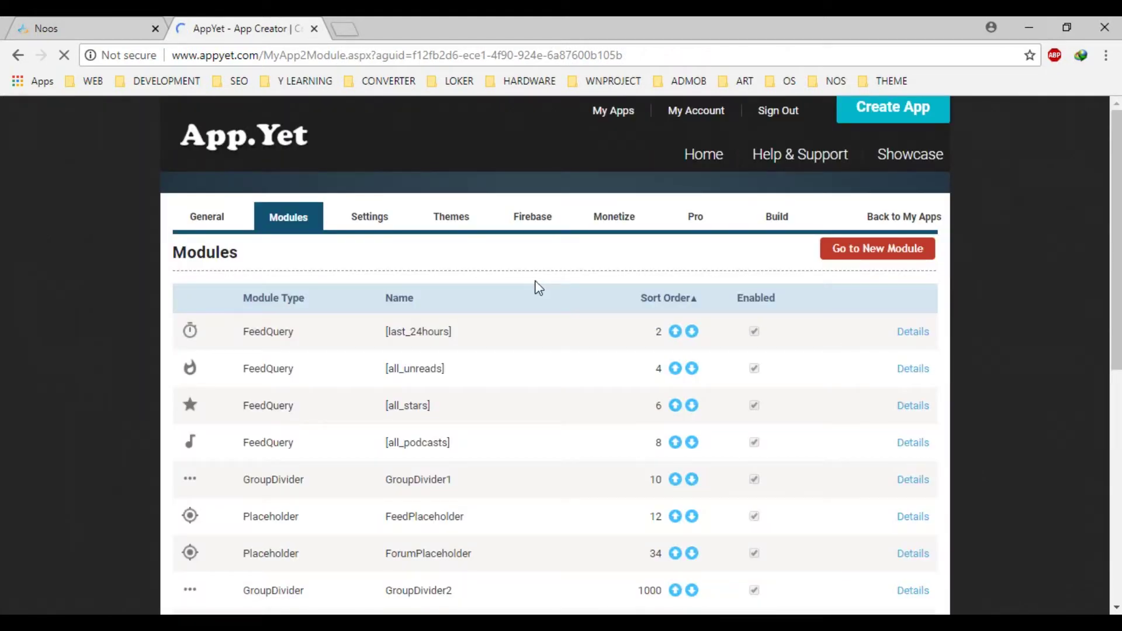
Scroll down to New Module and start a Feed (RSS/Atom) module.
scroll(537, 286, "down", 3)
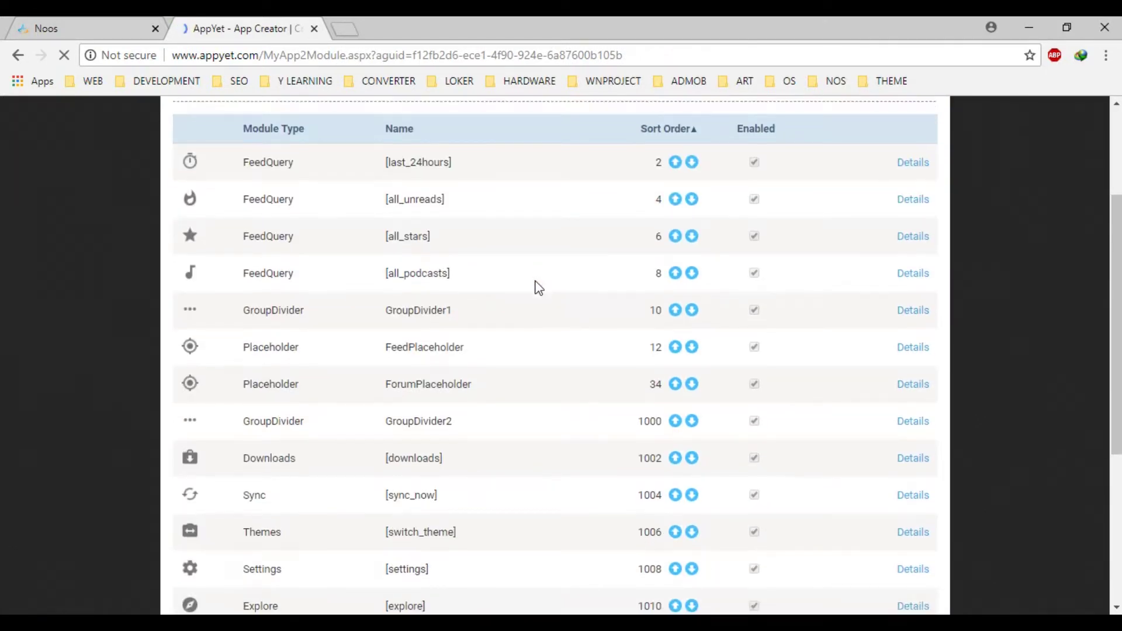
scroll(539, 287, "down", 2)
scroll(539, 287, "down", 3)
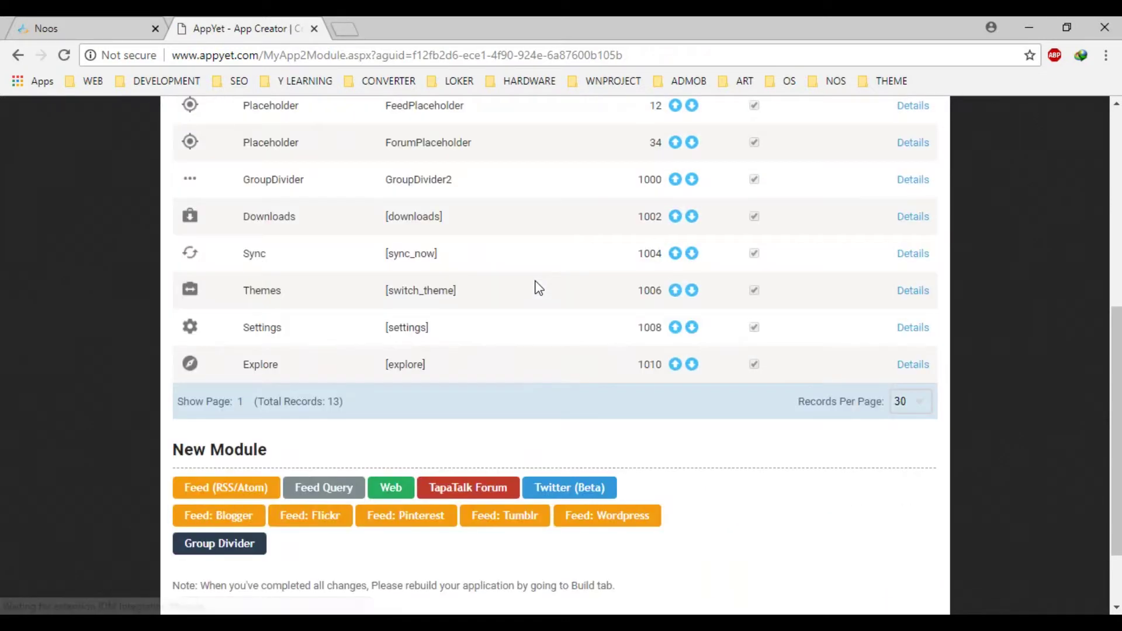
scroll(268, 433, "up", 3)
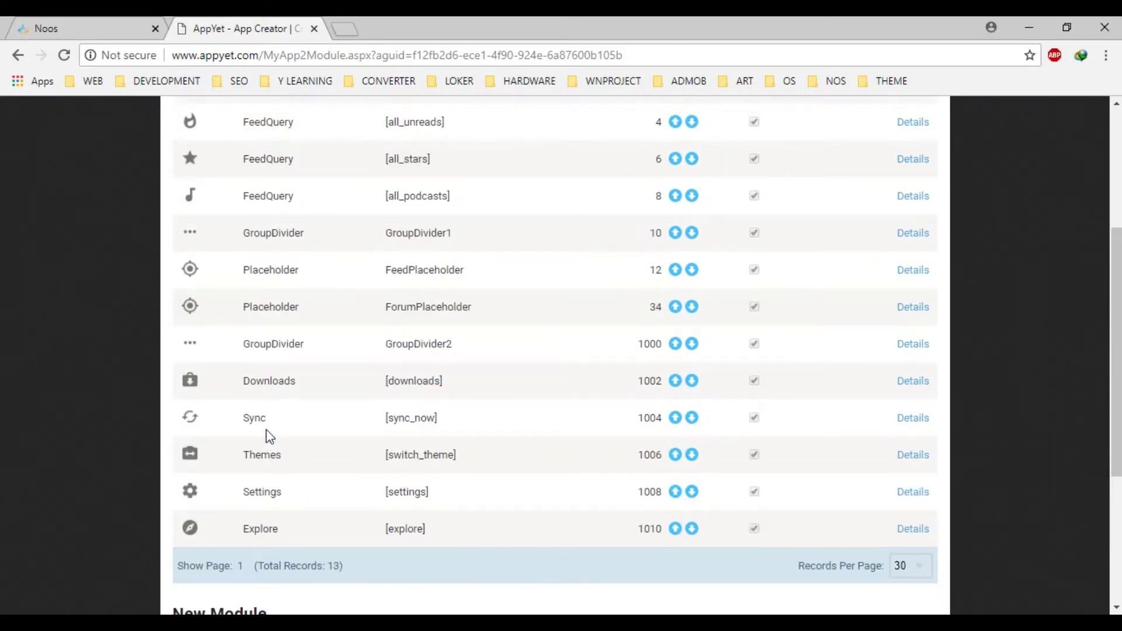
scroll(268, 433, "down", 3)
scroll(248, 496, "up", 8)
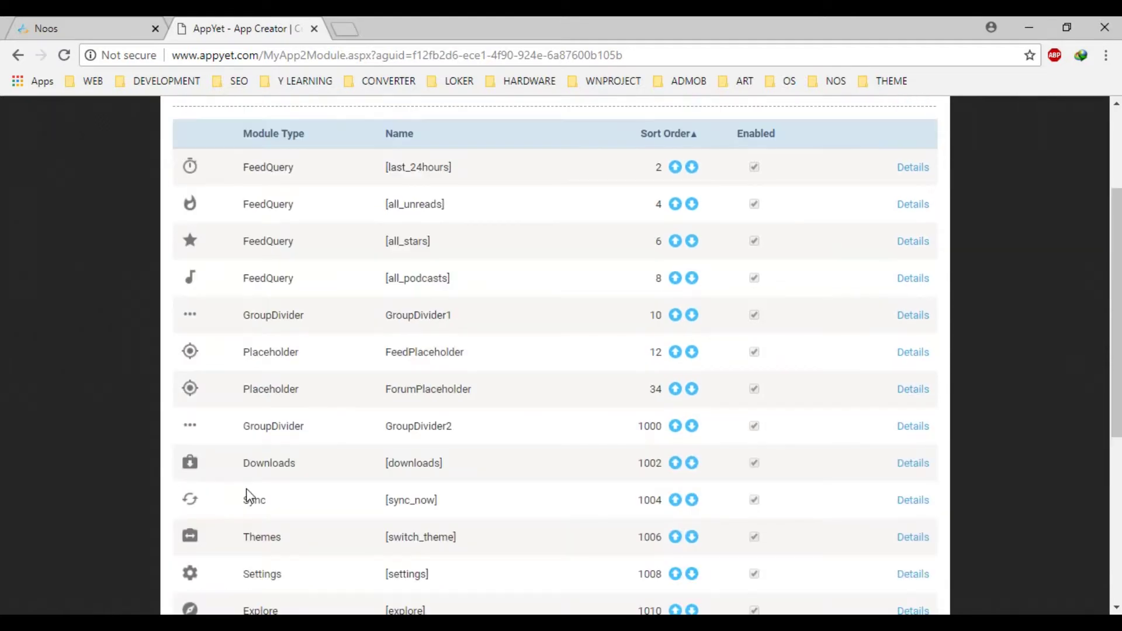
scroll(249, 496, "down", 6)
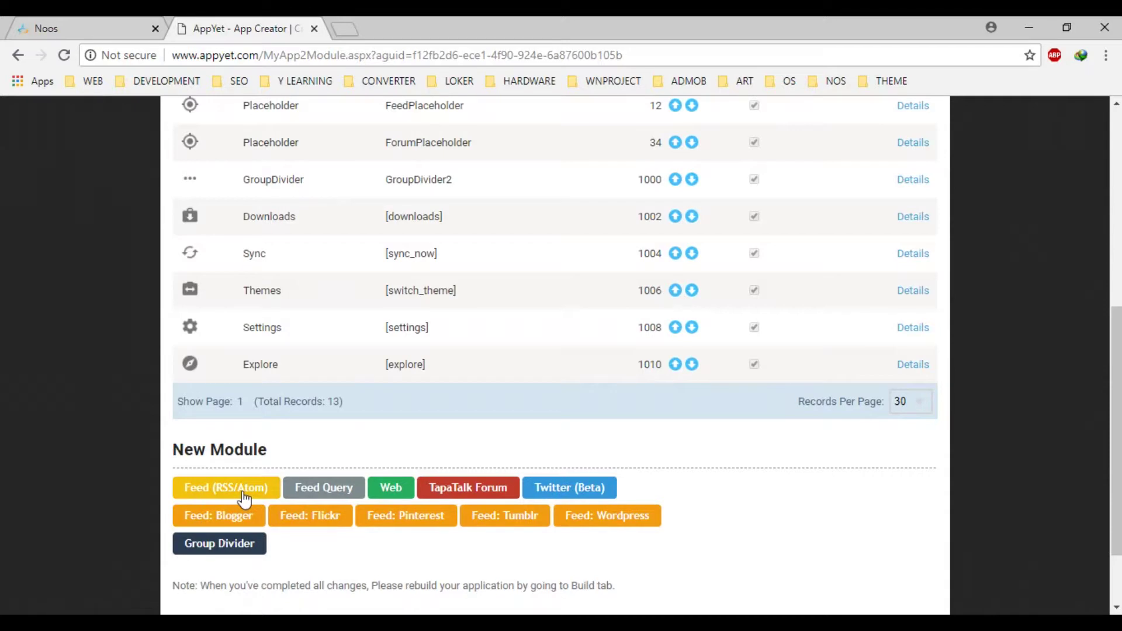
left_click(242, 492)
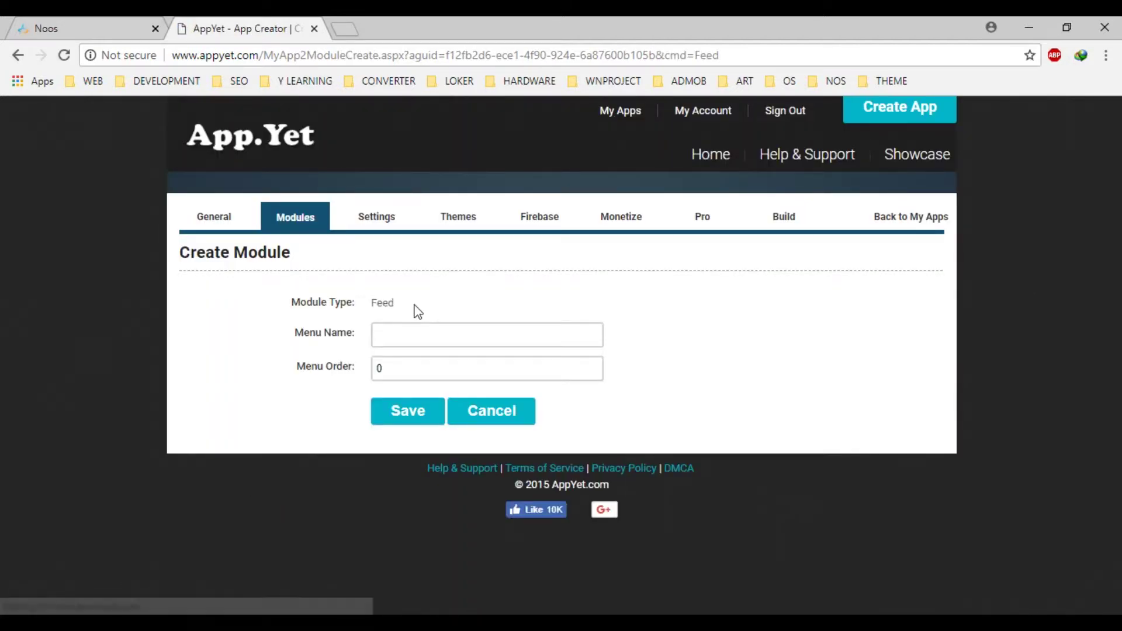
Name the new feed module 'Noos Web' and save it.
left_click(420, 327)
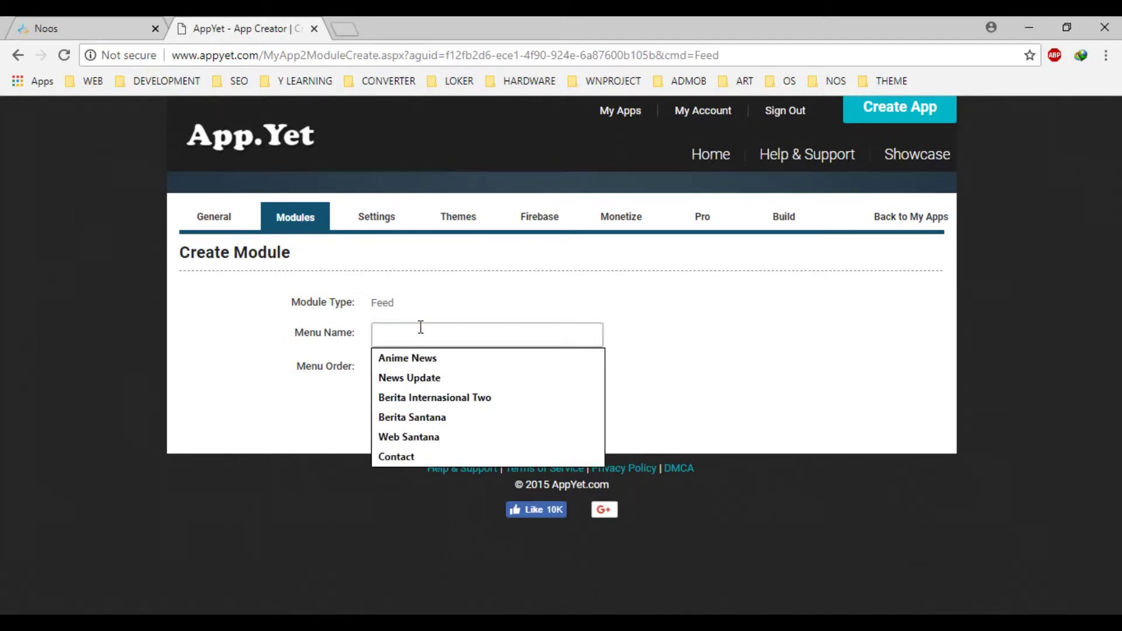
type("Npps")
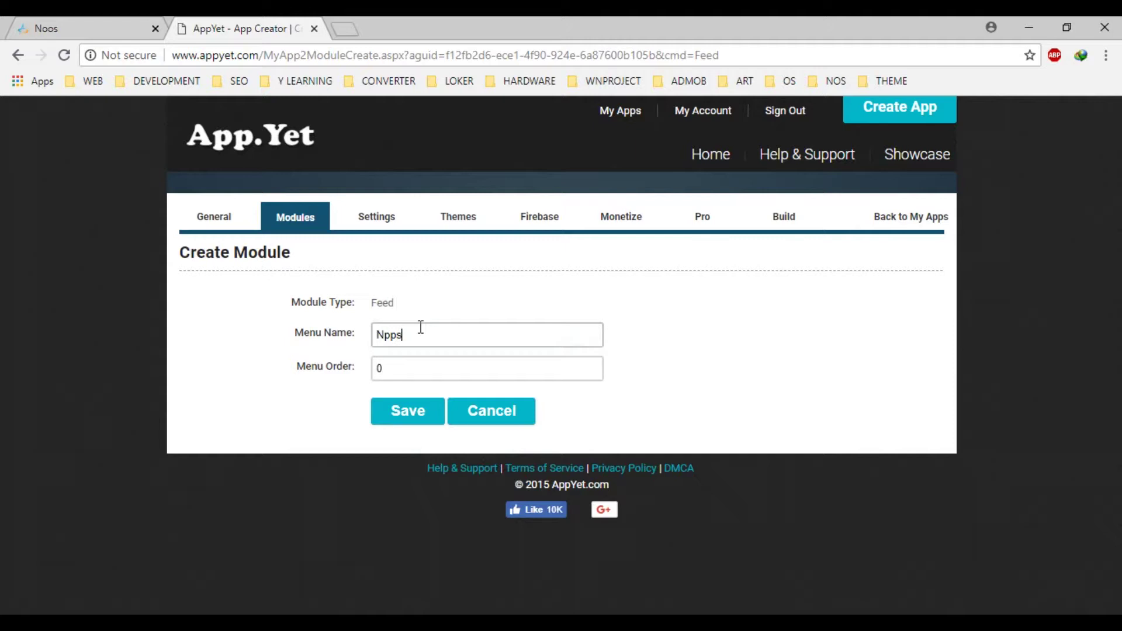
key("BackSpace")
key("BackSpace")
type("oos")
left_click(416, 424)
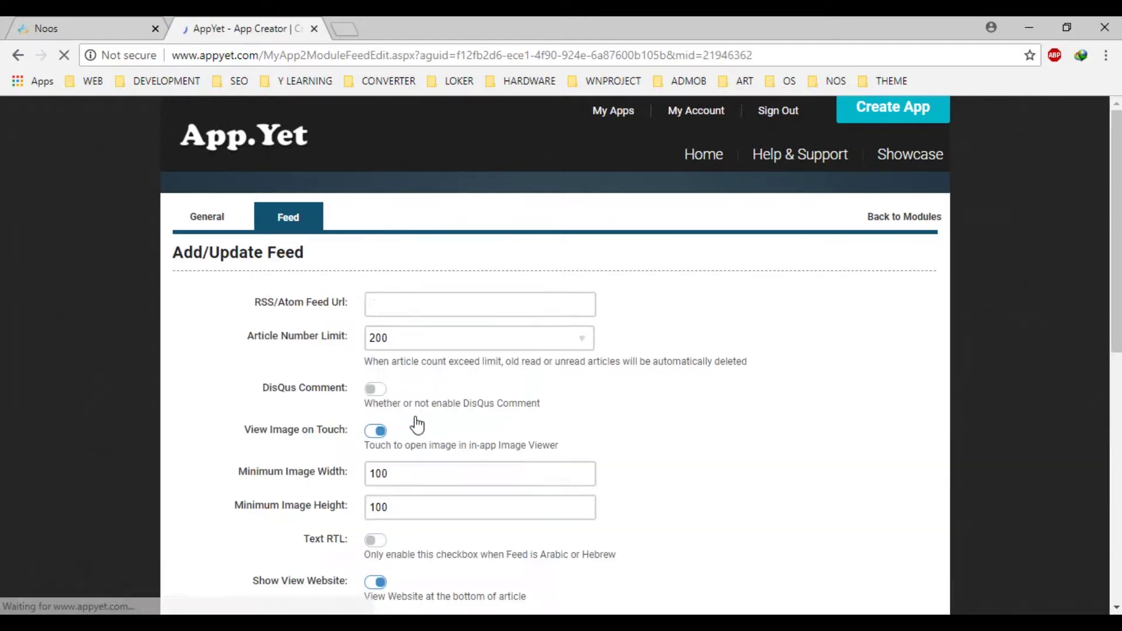
Focus the empty RSS/Atom Feed Url field, then go to the Noos website tab.
left_click(429, 309)
left_click(735, 308)
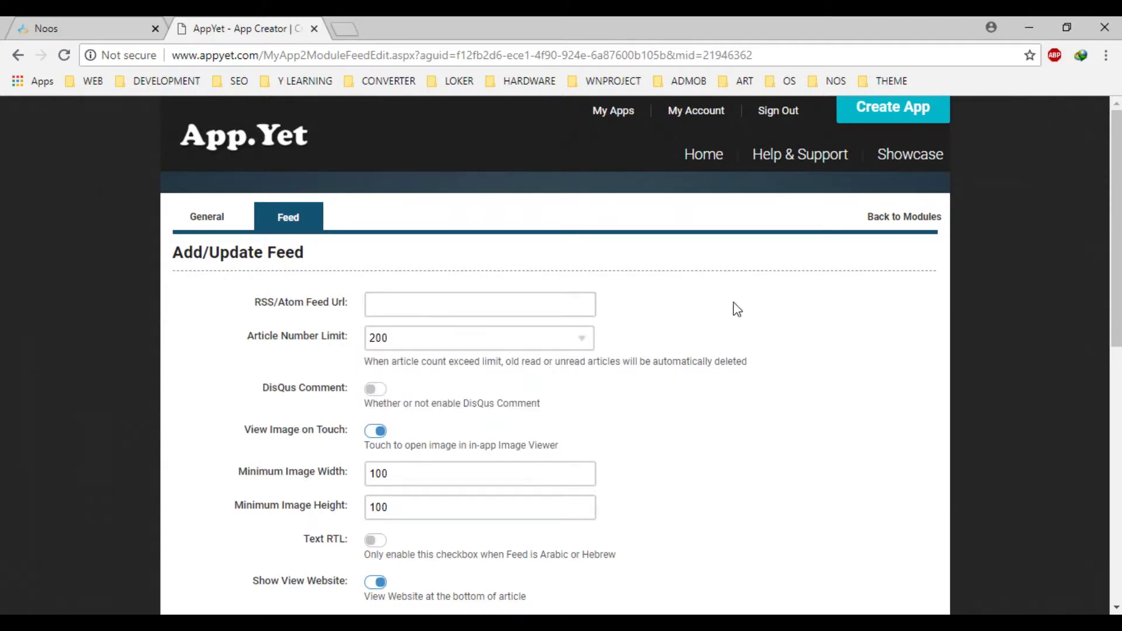
left_click(97, 25)
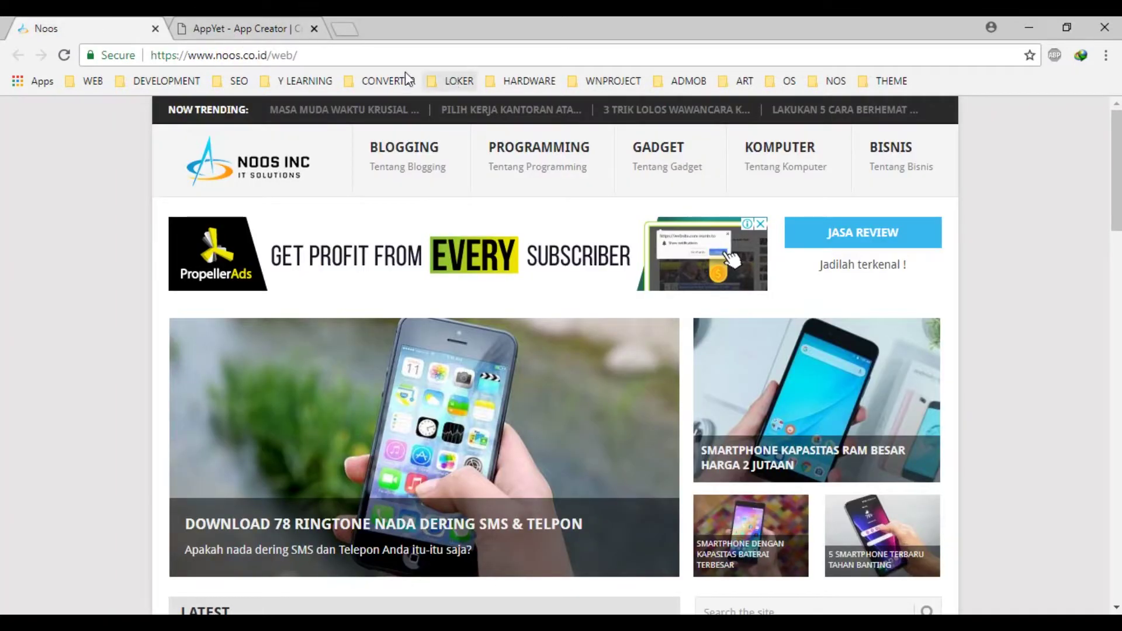
left_click(380, 56)
left_click(420, 56)
type("feed")
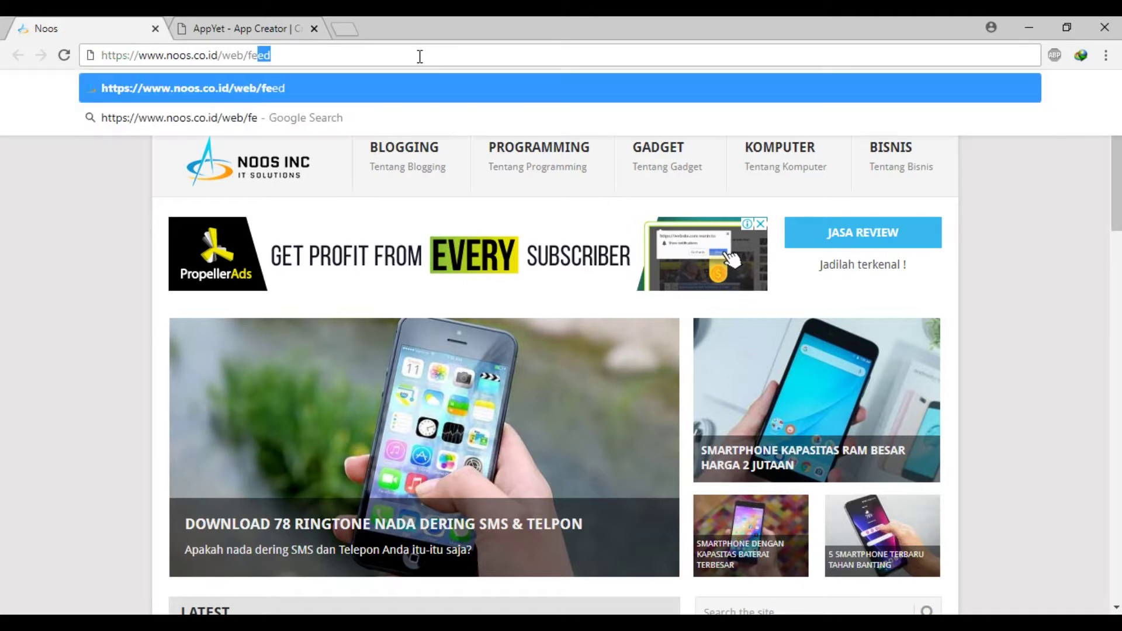
left_click(417, 88)
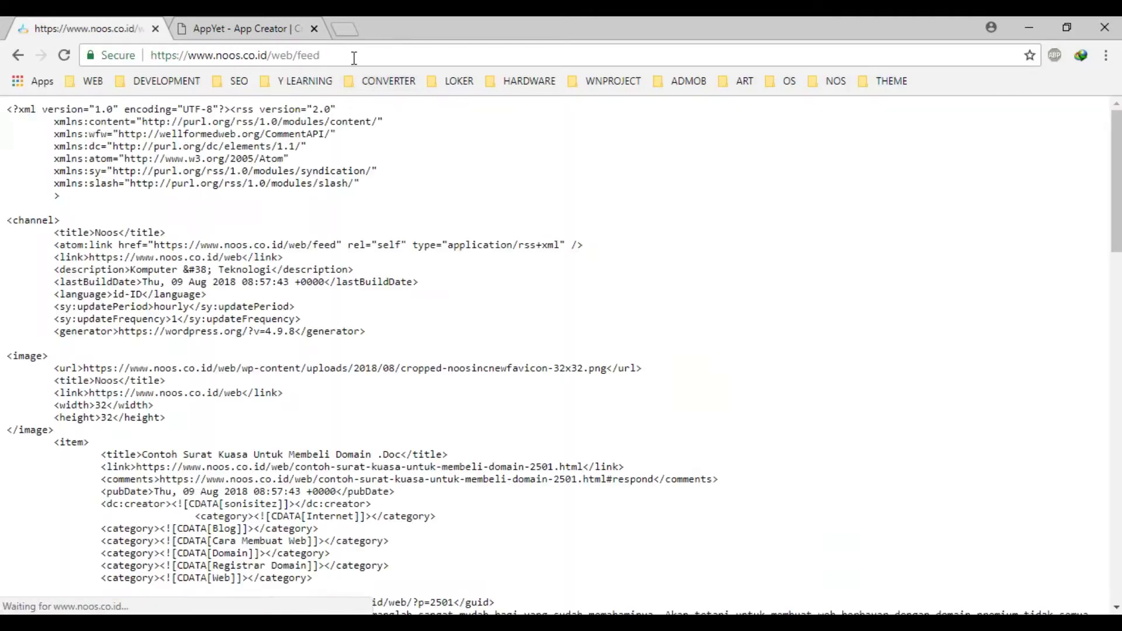
Copy the feed address and return to the AppYet feed form.
left_click(353, 55)
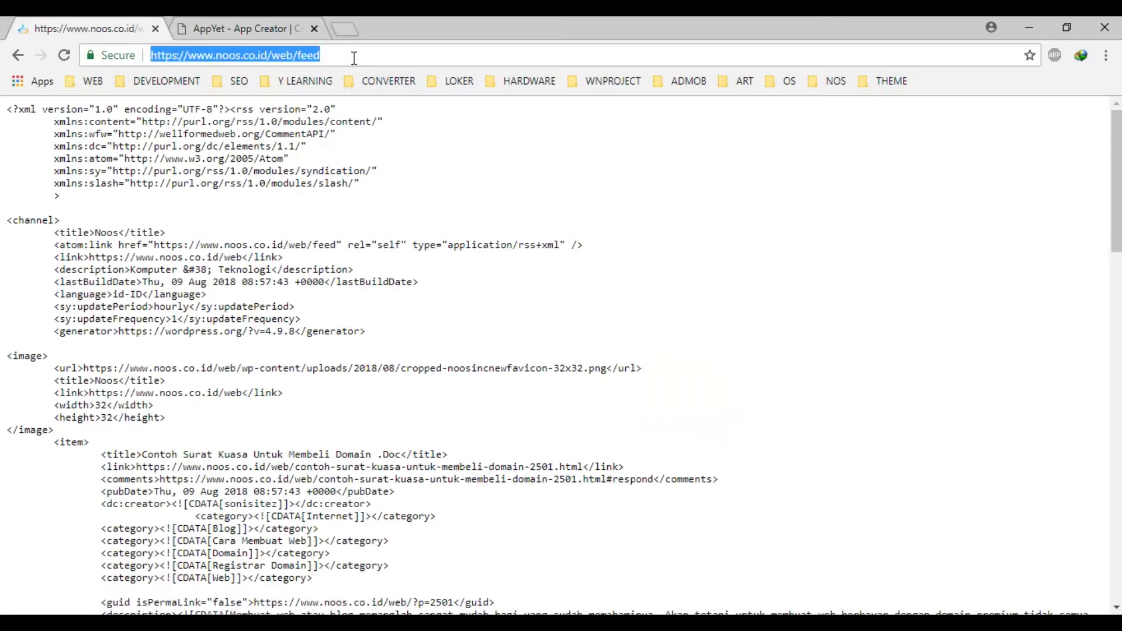
right_click(352, 56)
left_click(380, 119)
left_click(257, 17)
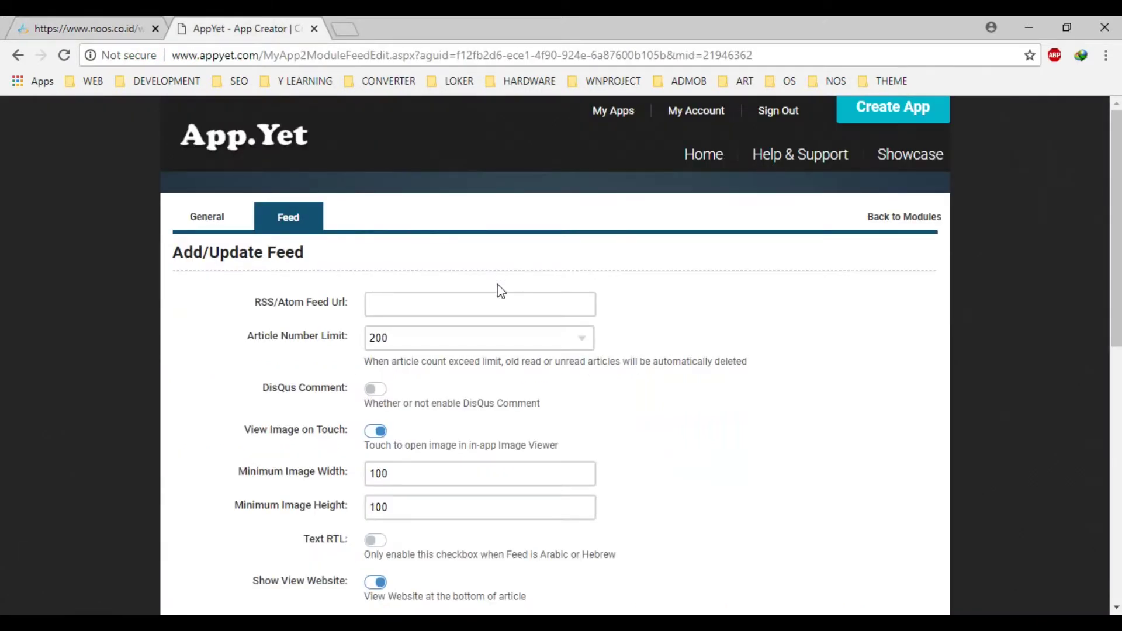
left_click(499, 299)
key("ctrl+v")
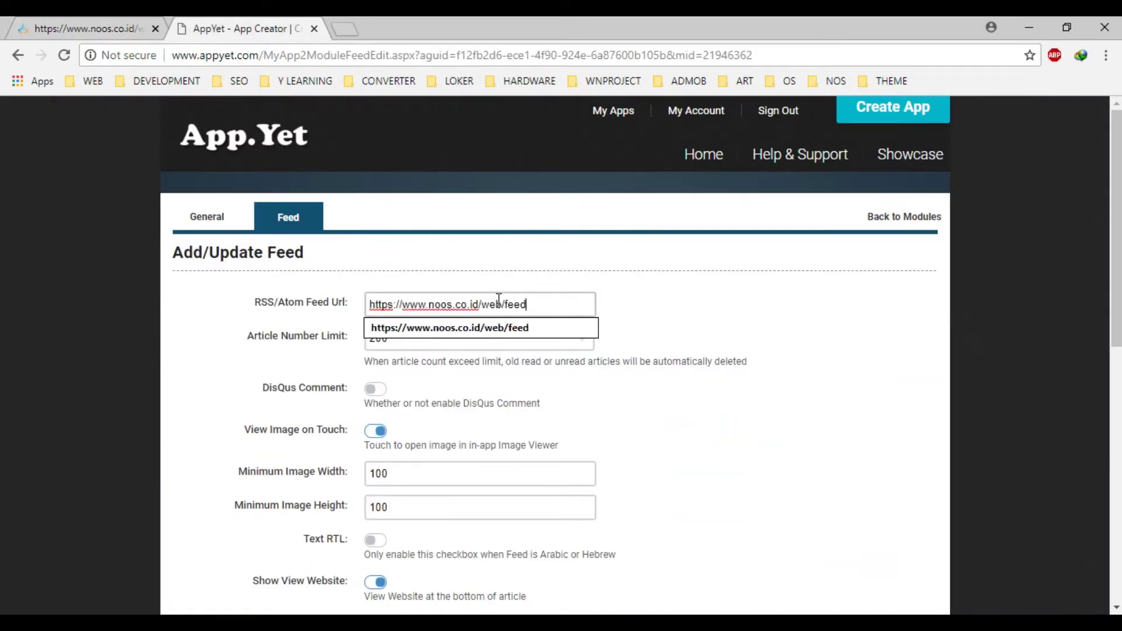
left_click(646, 292)
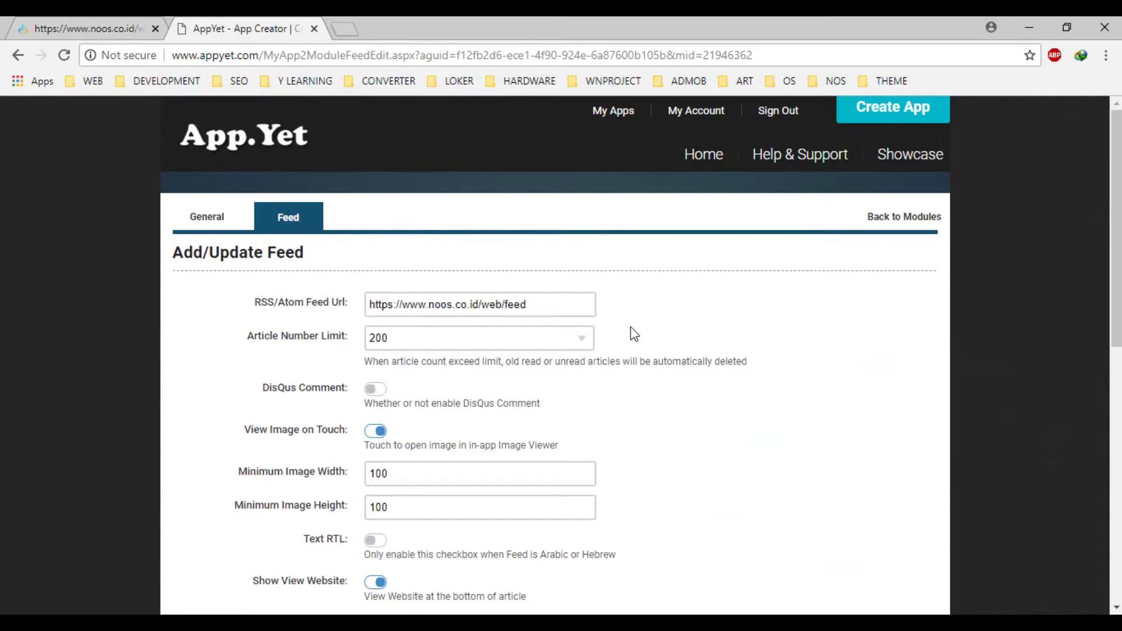
scroll(630, 327, "down", 1)
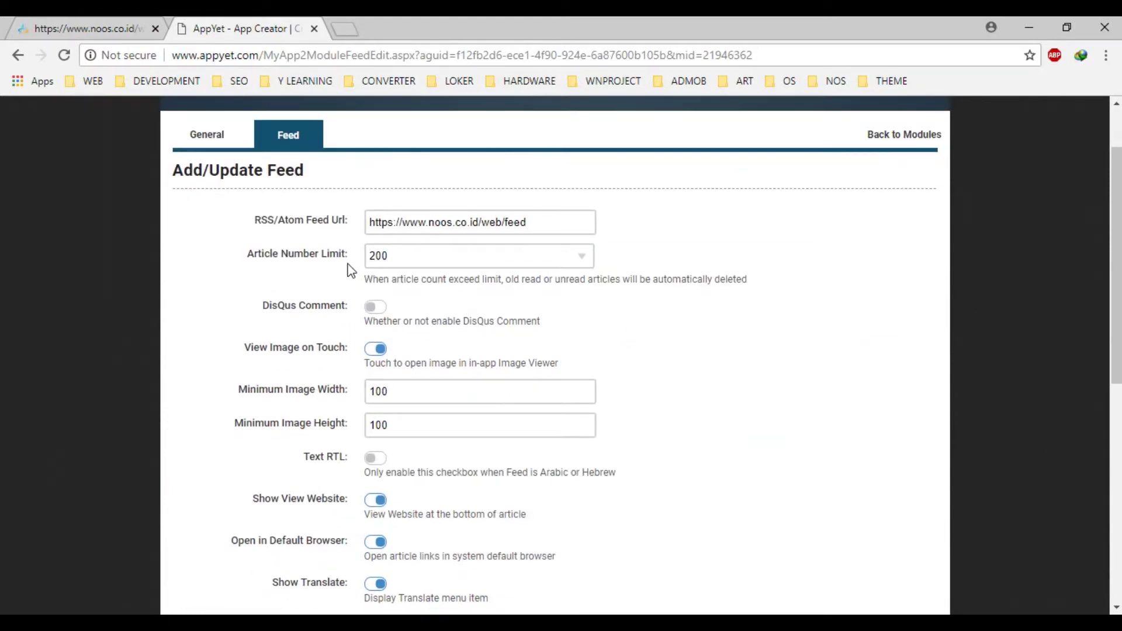
scroll(611, 343, "down", 1)
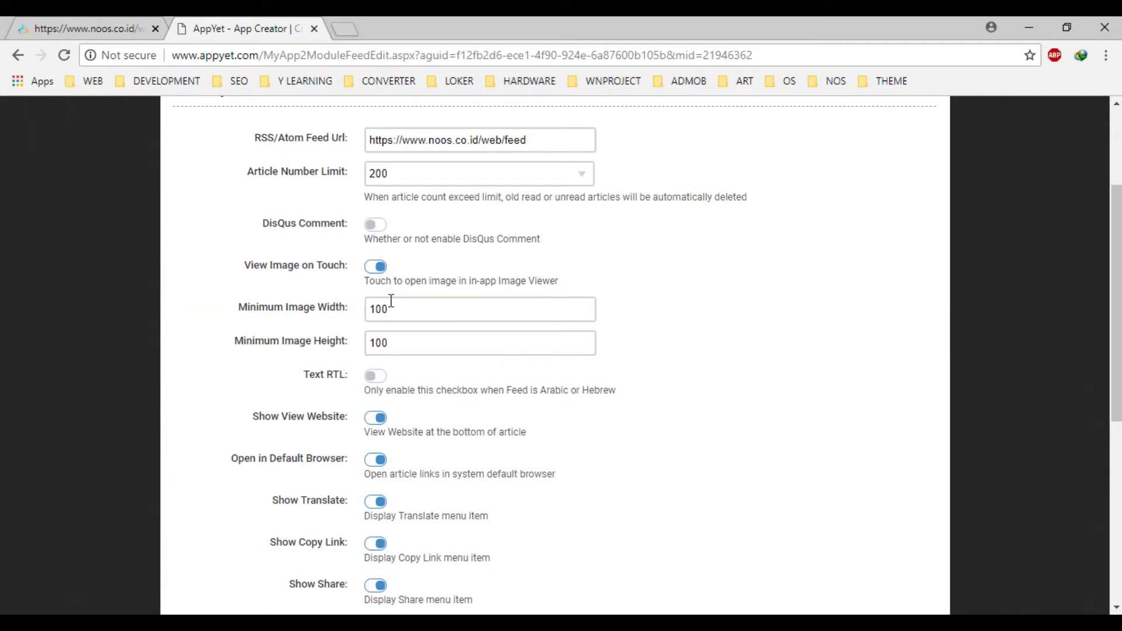
scroll(444, 350, "down", 1)
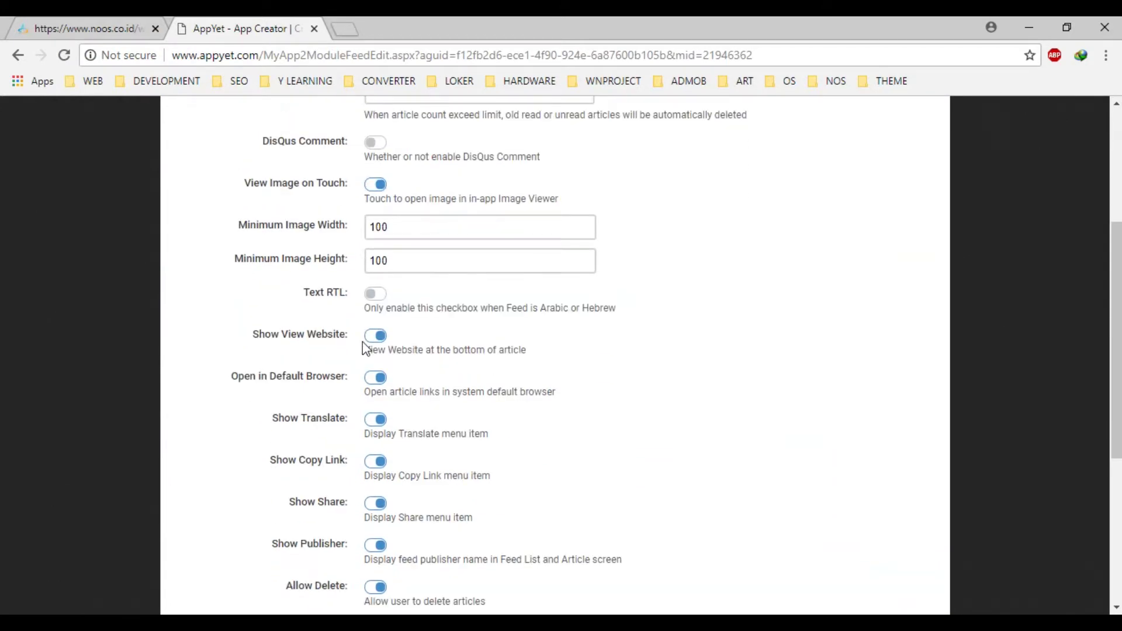
scroll(462, 351, "down", 1)
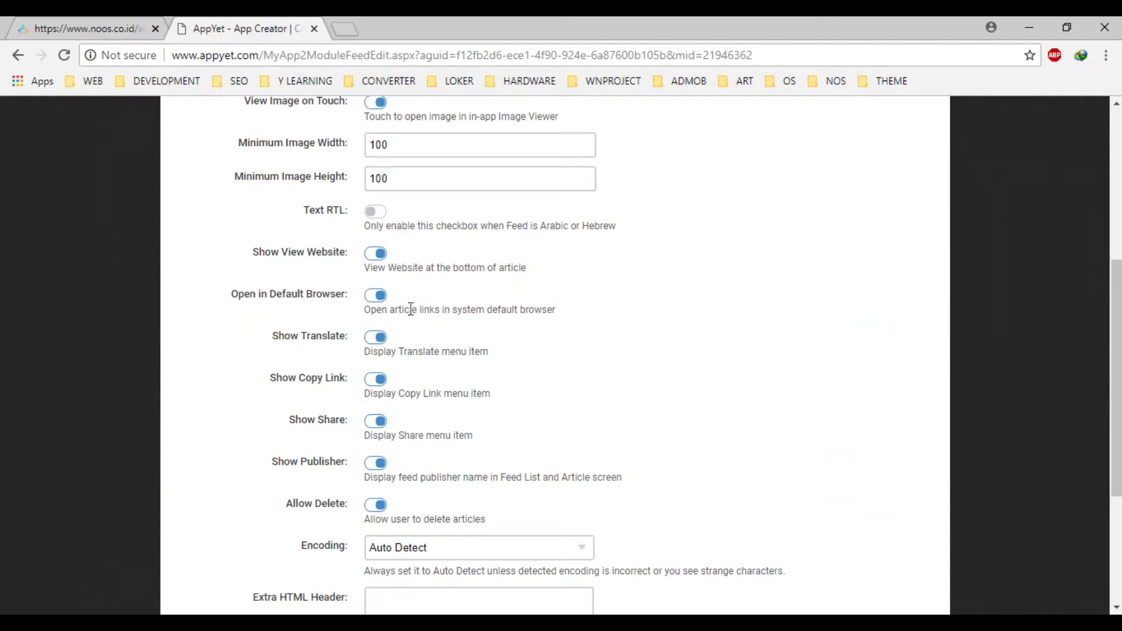
scroll(504, 370, "down", 3)
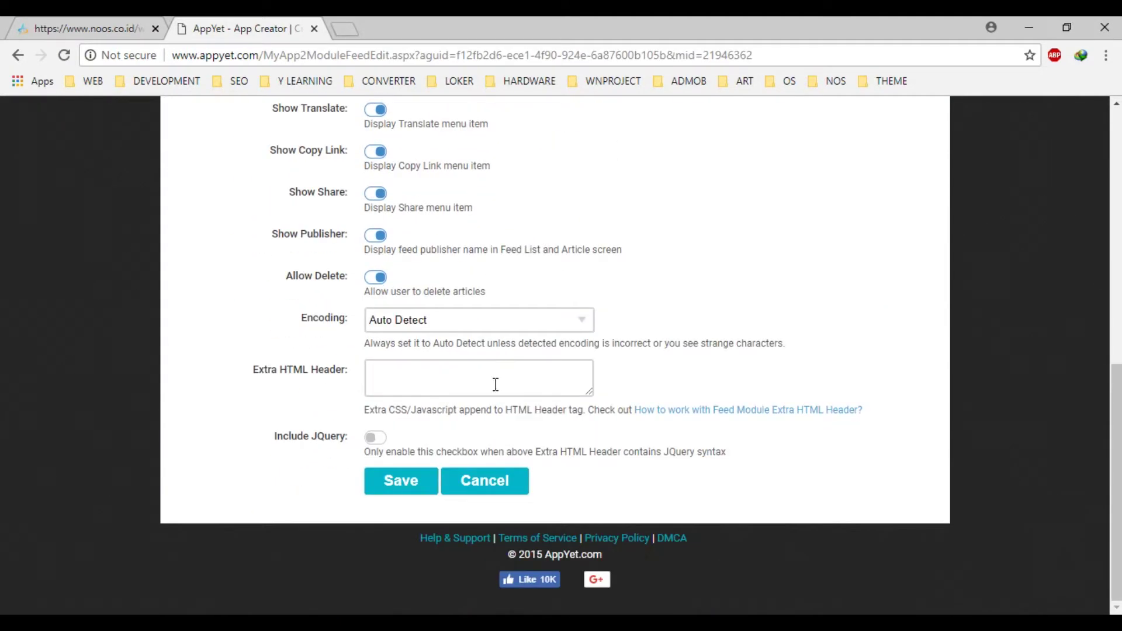
left_click(421, 490)
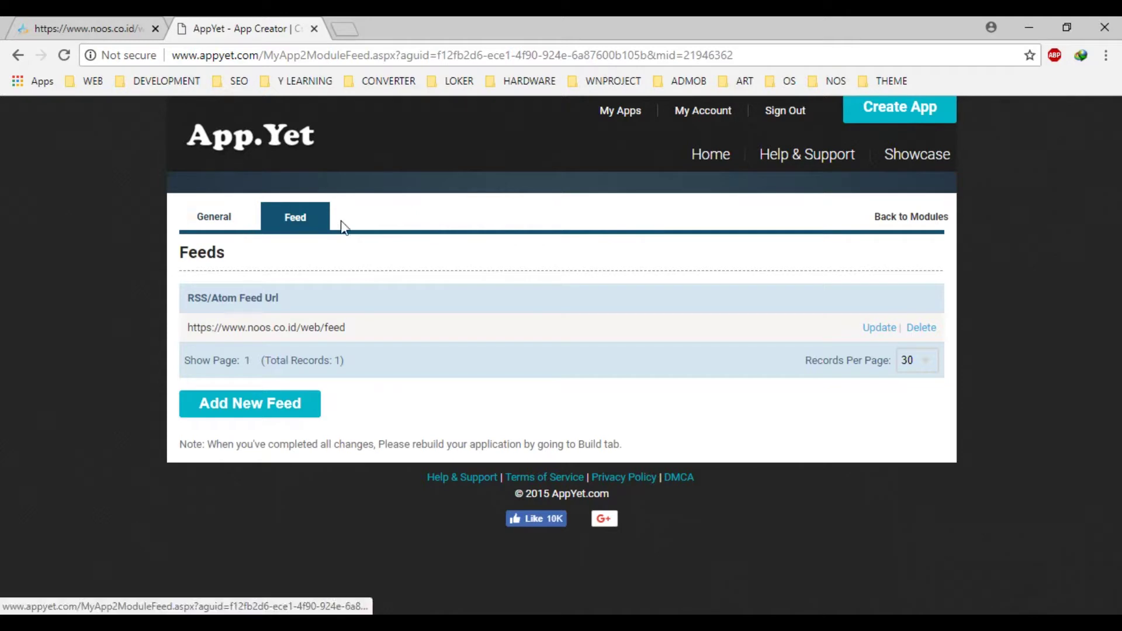
Go back to the Modules list and scroll down to the New Module buttons.
left_click(938, 219)
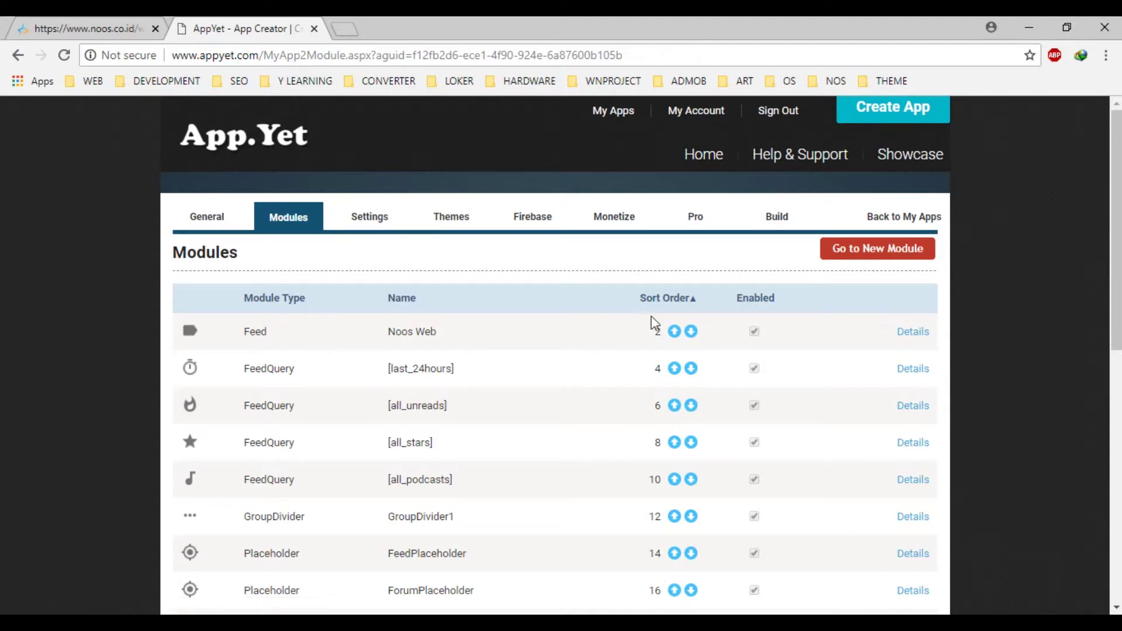
scroll(686, 327, "down", 8)
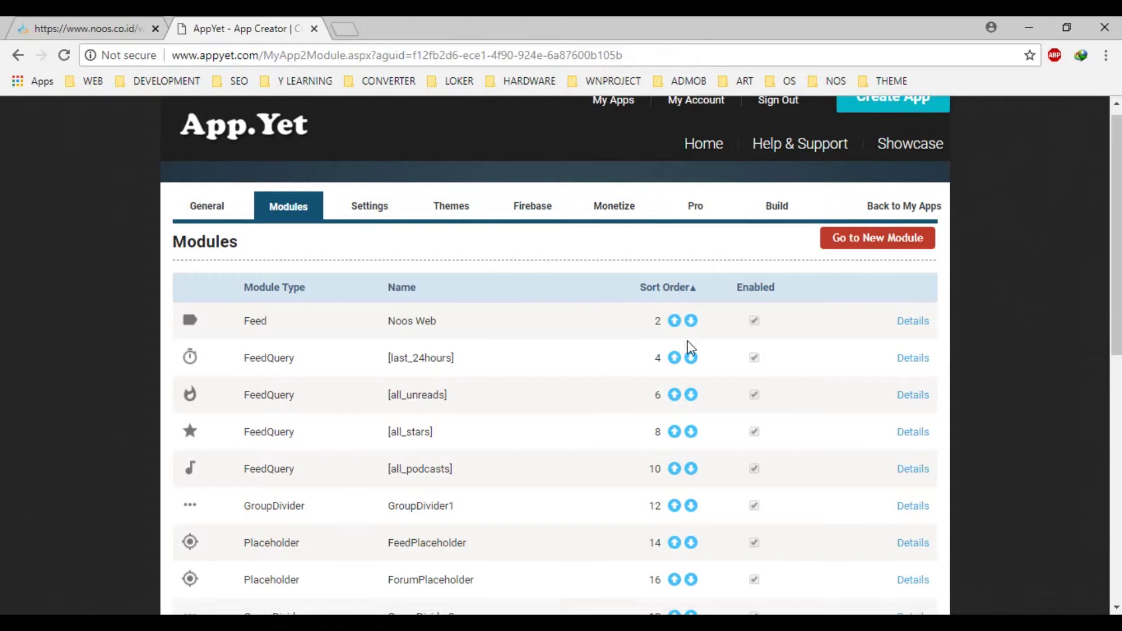
scroll(687, 354, "up", 3)
scroll(688, 354, "up", 5)
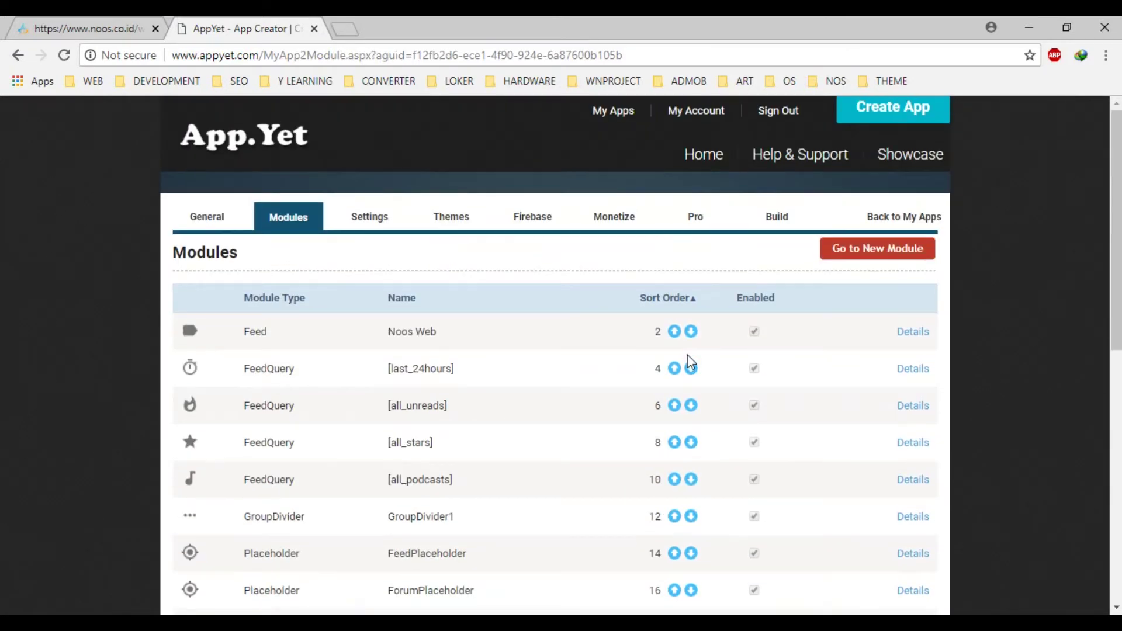
scroll(619, 372, "down", 9)
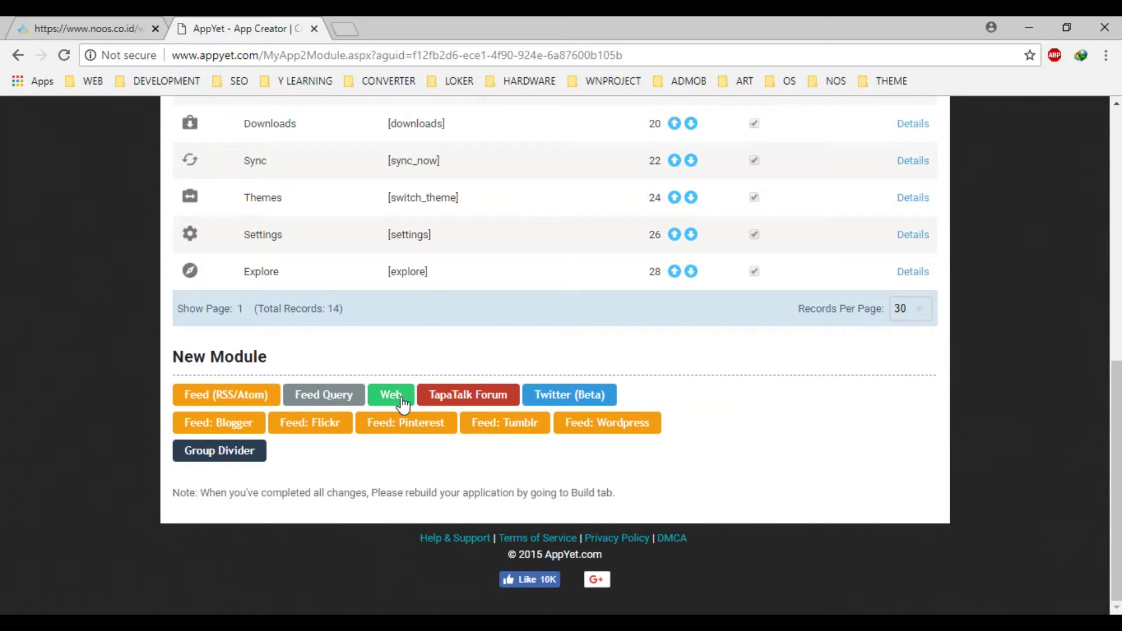
Start a new Web module, checking the Noos feed address in its tab along the way.
left_click(402, 403)
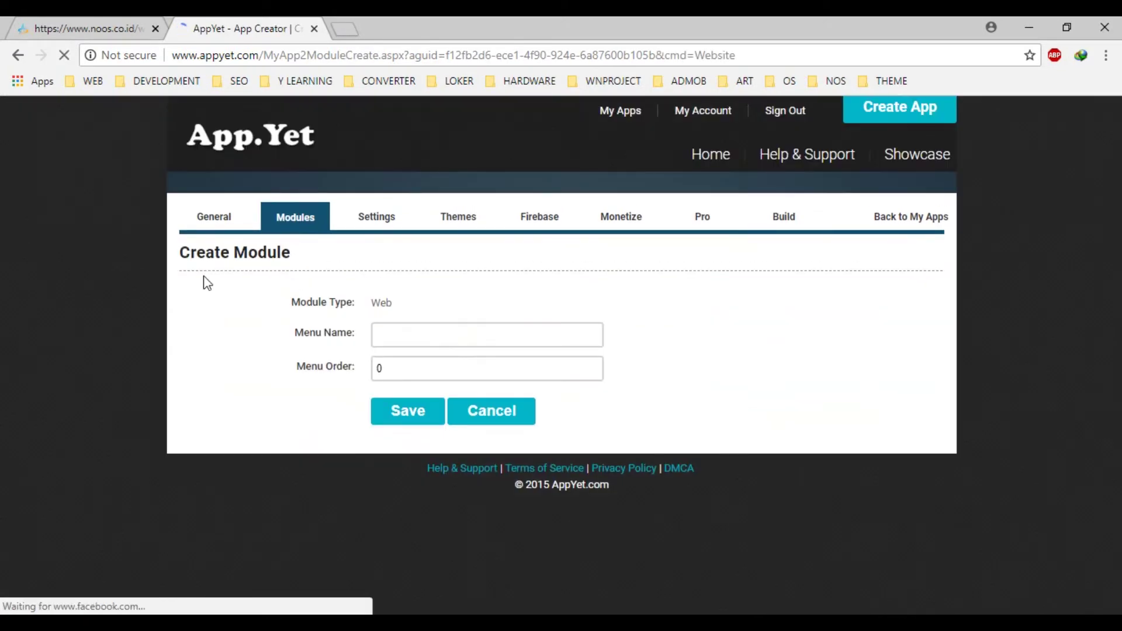
left_click(88, 28)
left_click(417, 58)
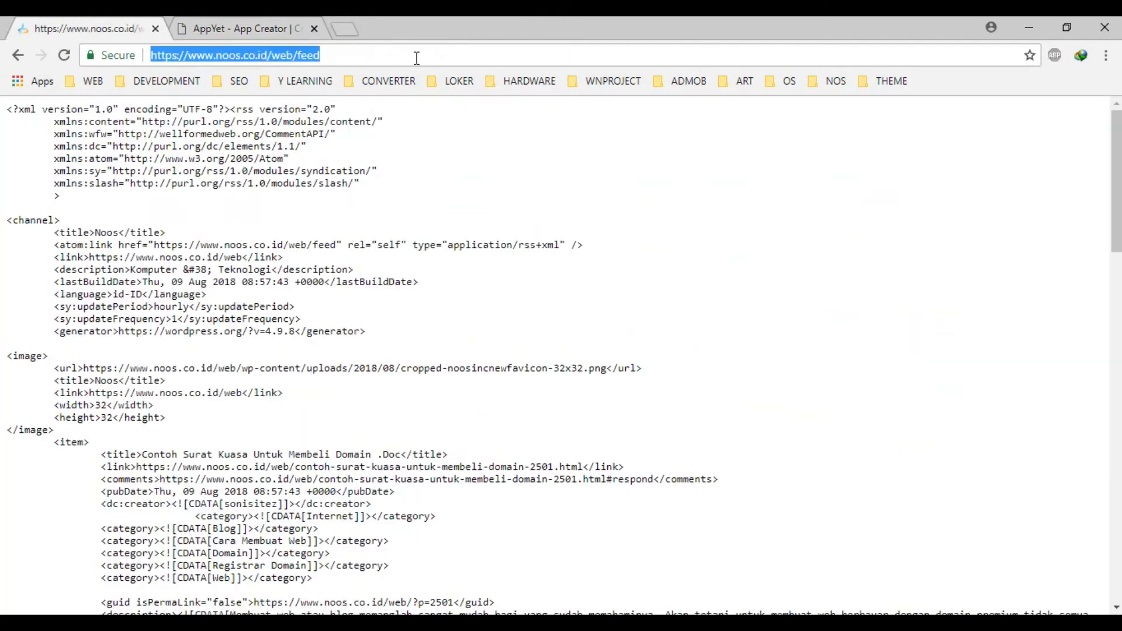
left_click(293, 26)
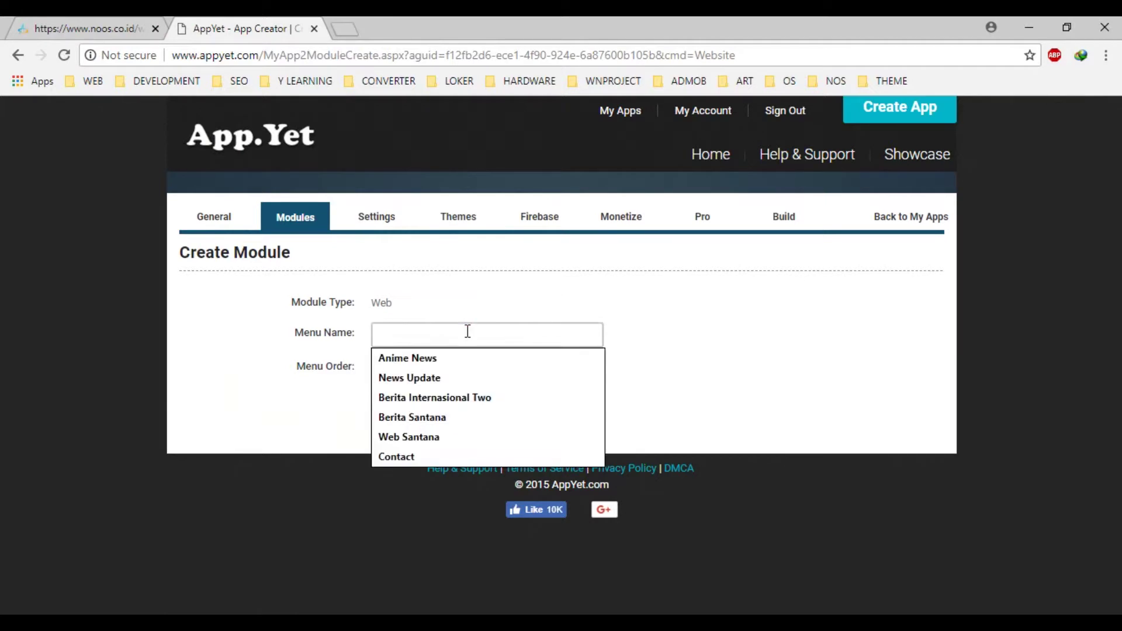
Name the module 'Noos Webview' with menu order 1 and save it.
type("Noos")
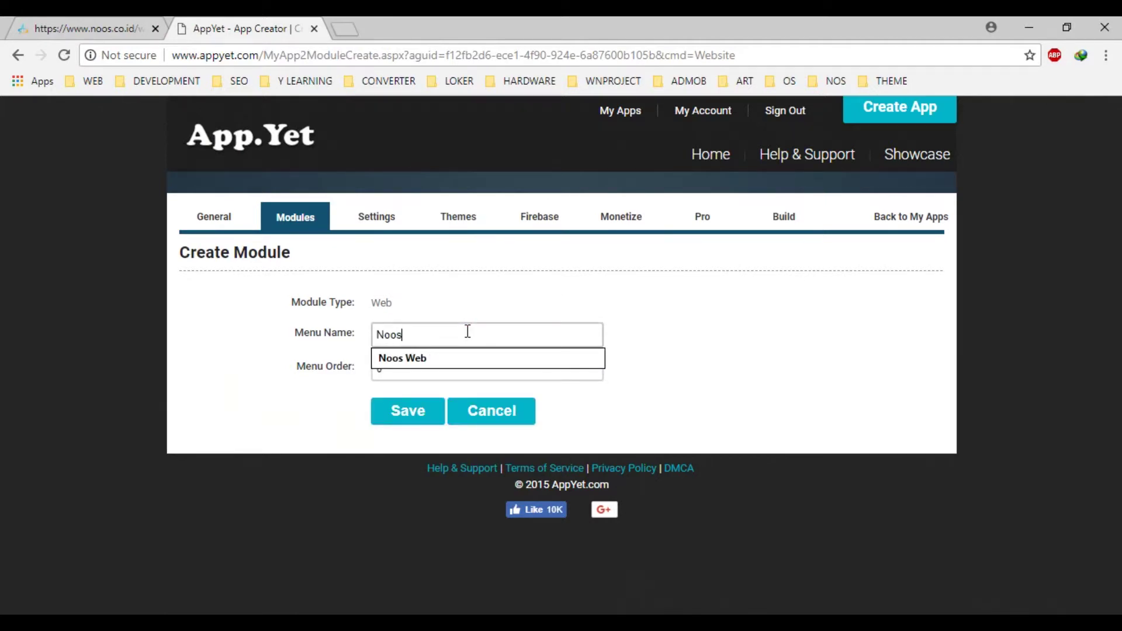
type(" Webview")
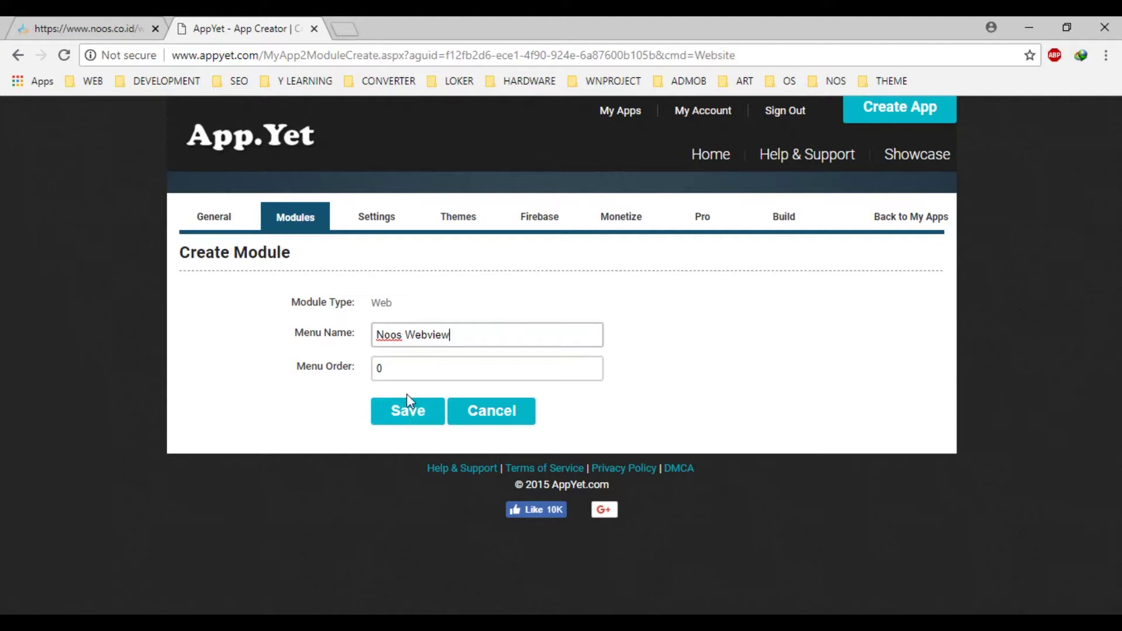
left_click(382, 368)
left_click_drag(382, 368, 190, 373)
type("1")
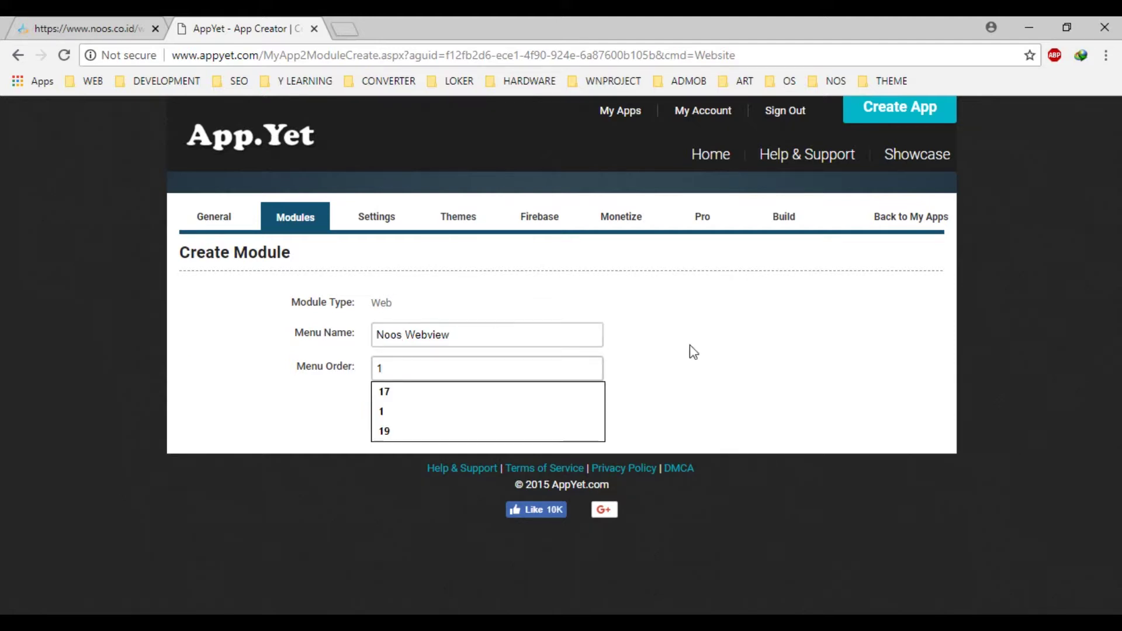
left_click(688, 354)
left_click(403, 411)
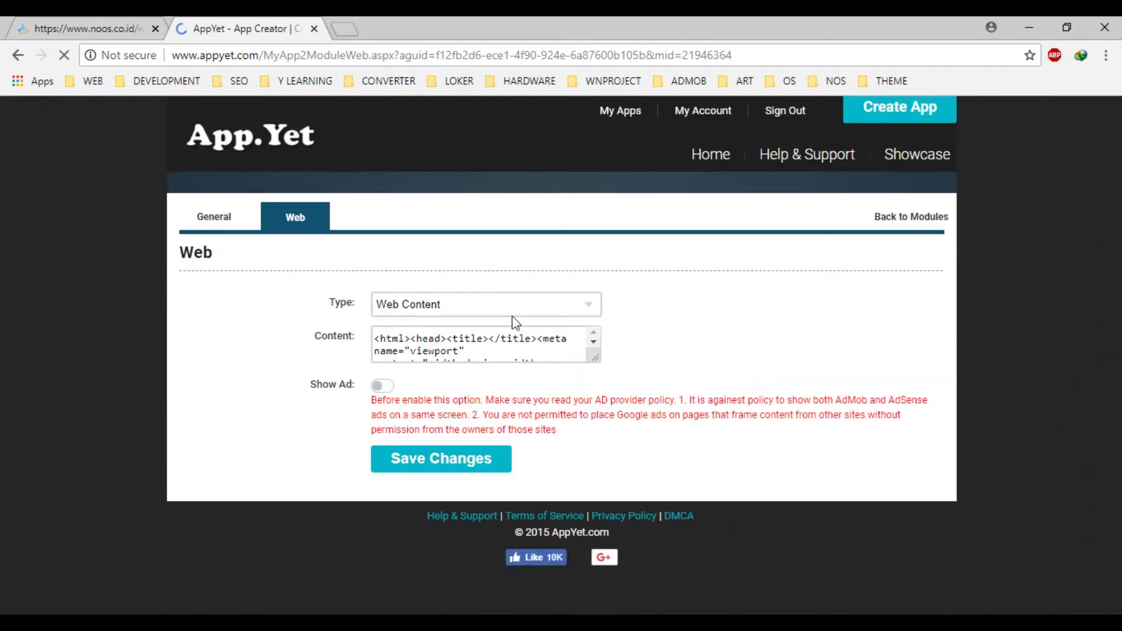
Switch the Noos Webview module's Type from Web Content to Web Link.
left_click(467, 317)
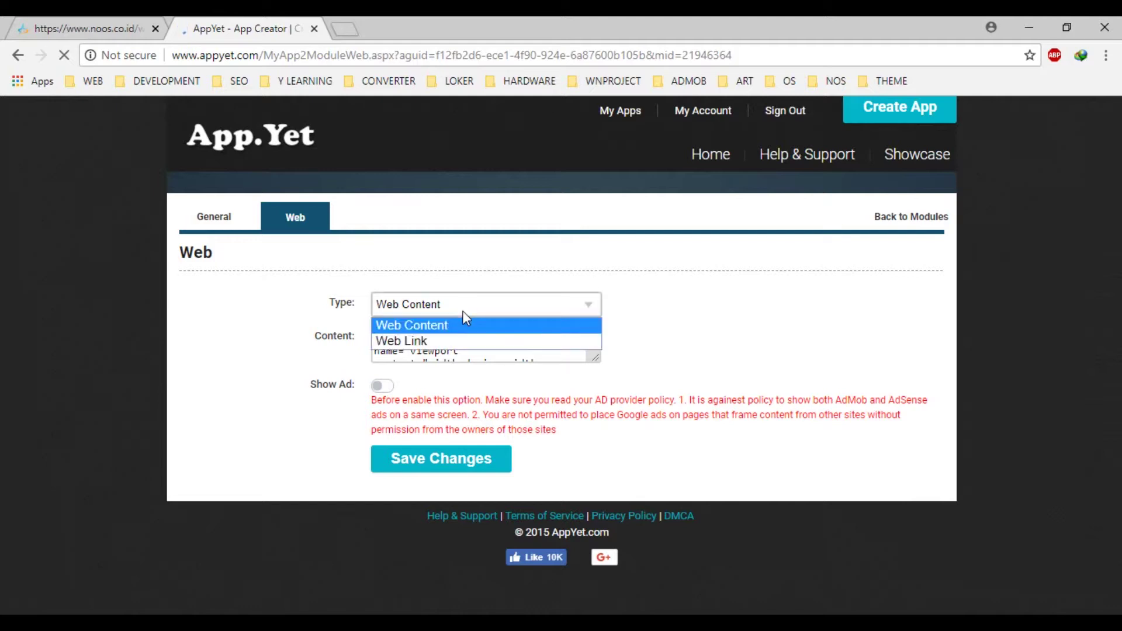
left_click(466, 342)
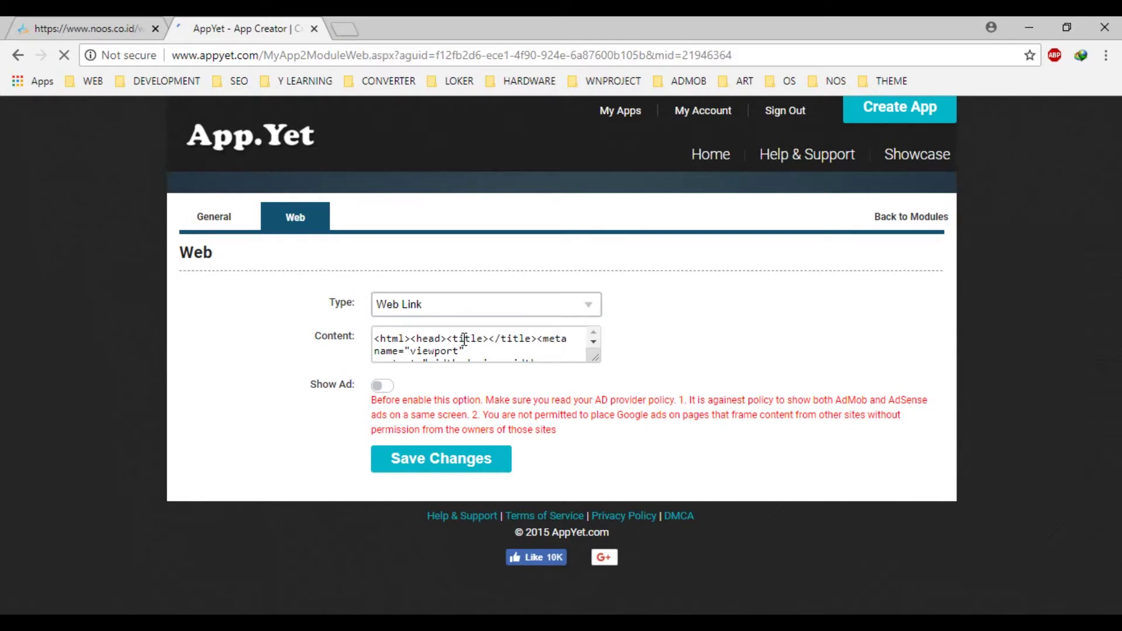
left_click(107, 23)
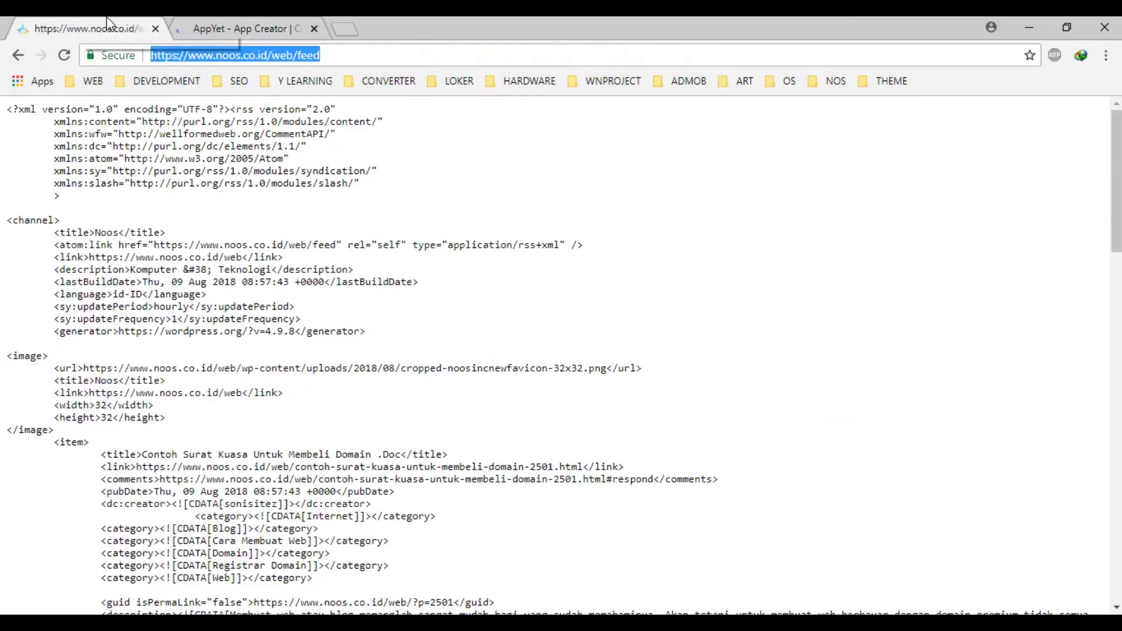
key("Return")
left_click(308, 57)
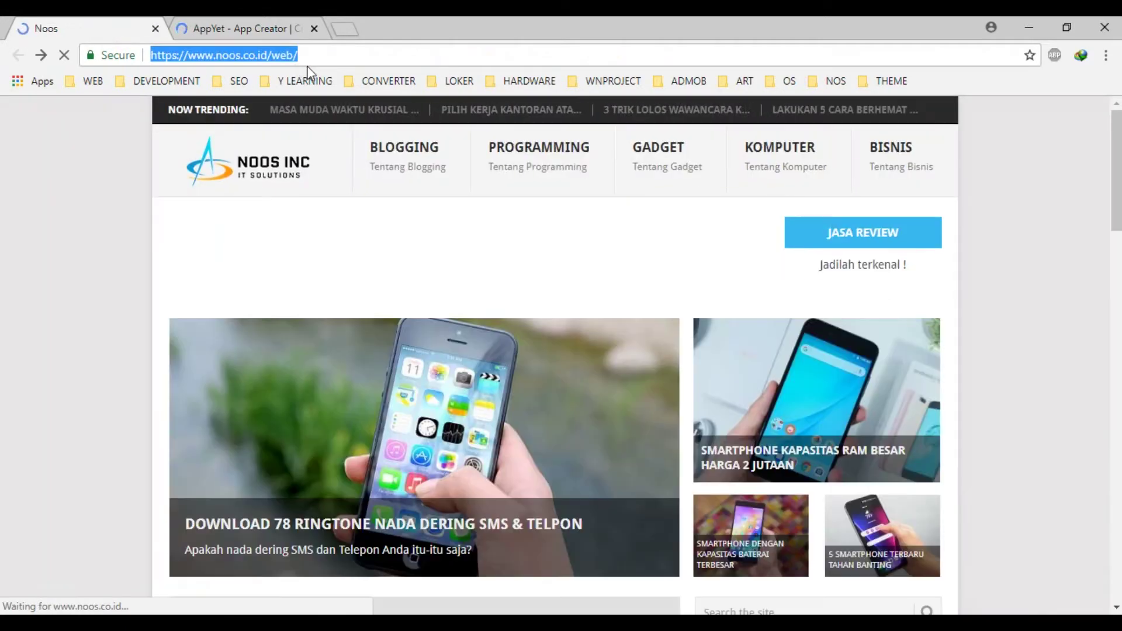
right_click(311, 56)
left_click(351, 117)
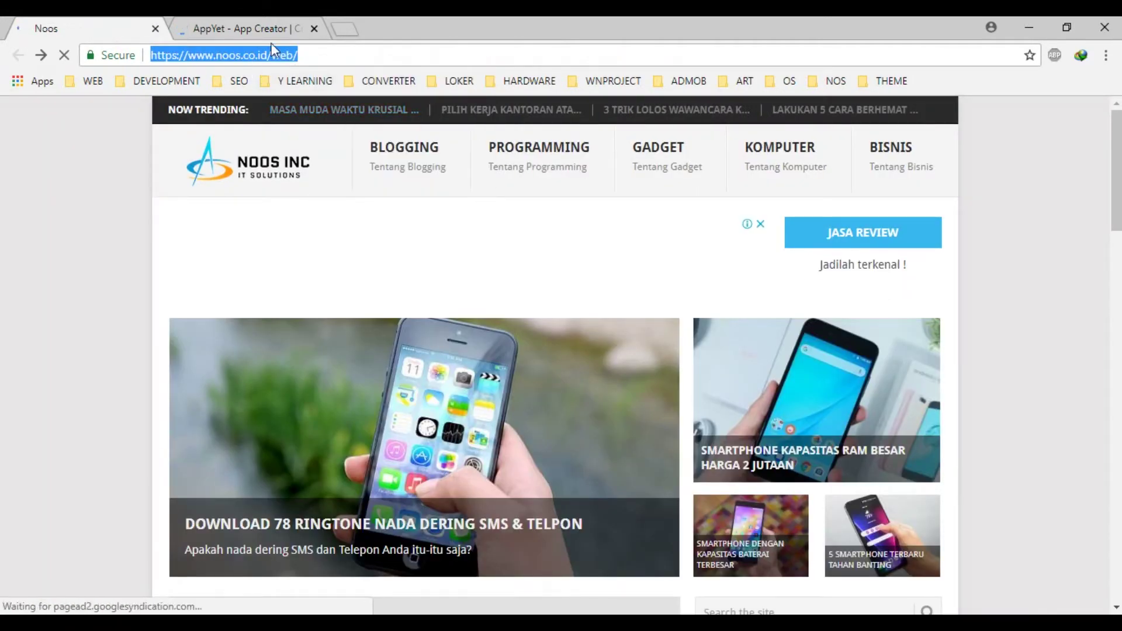
left_click(260, 27)
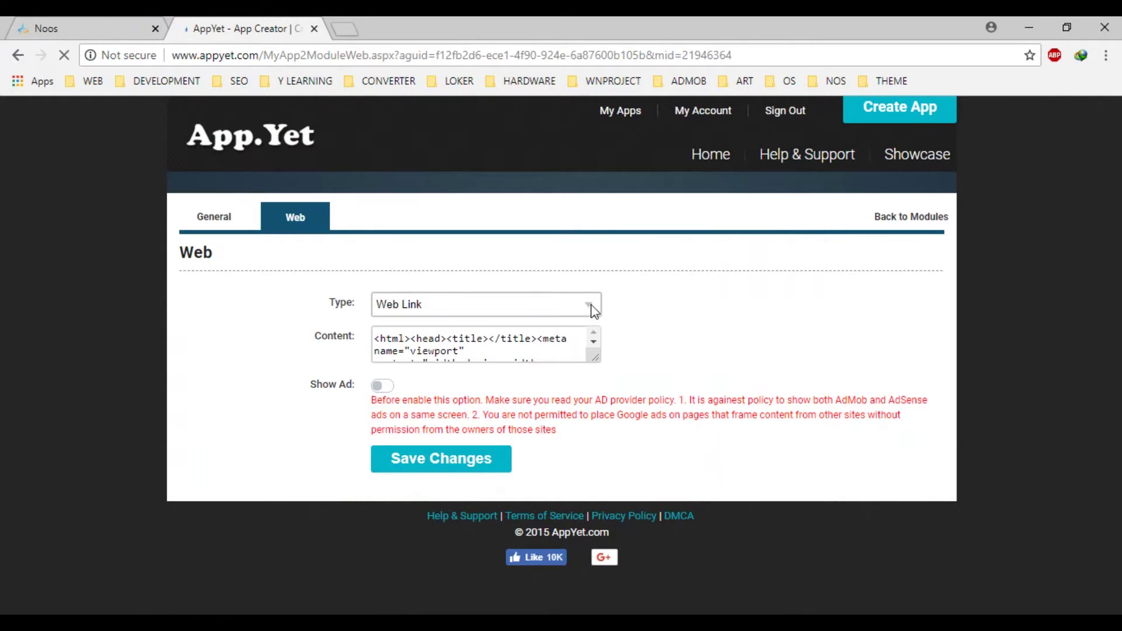
Reload the web module editor and set its Type to Web Link.
left_click(714, 52)
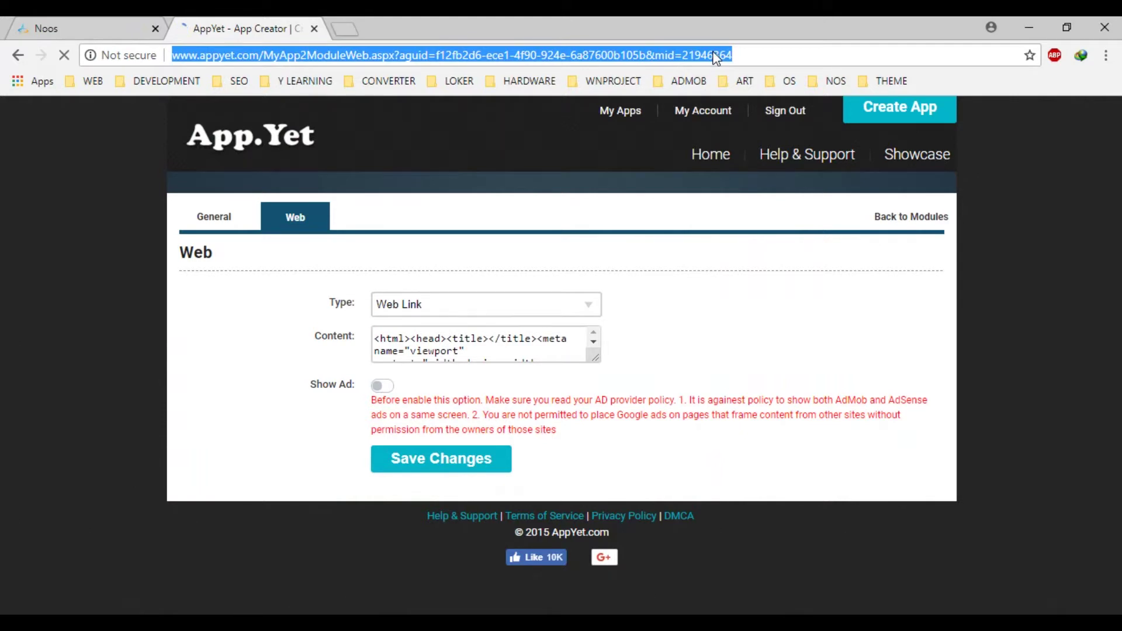
left_click(713, 51)
key("Return")
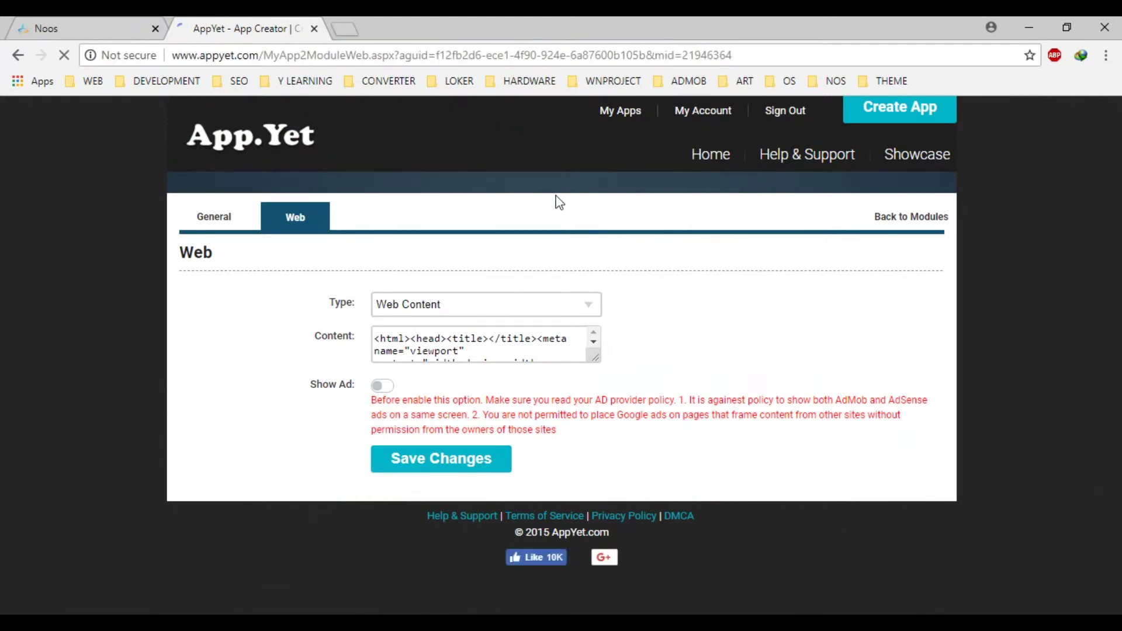
left_click(577, 308)
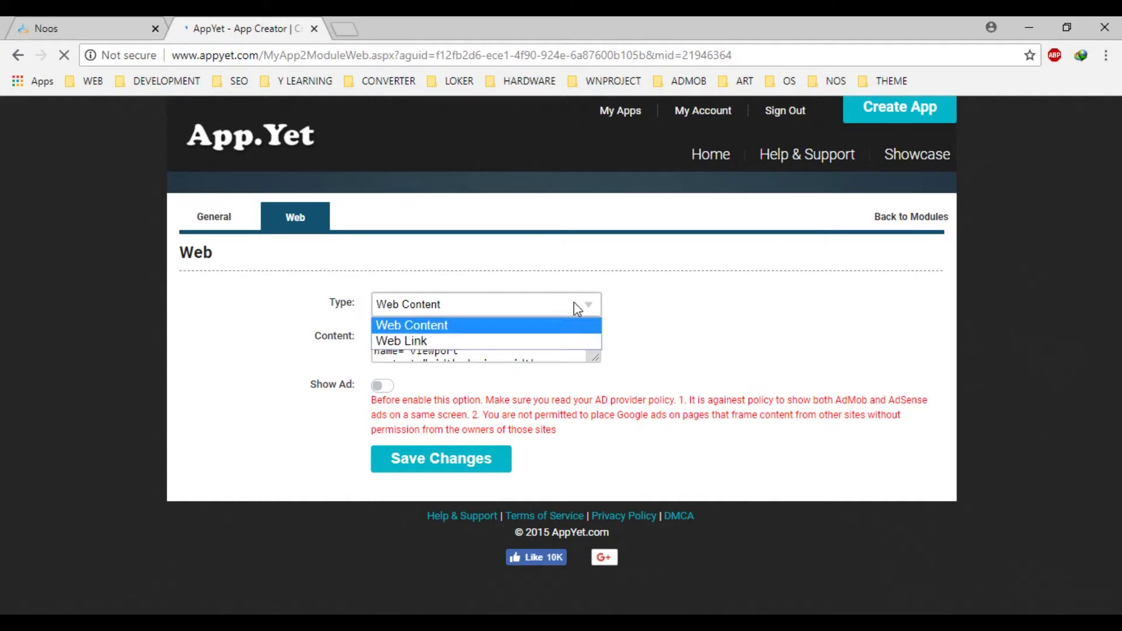
left_click(572, 340)
scroll(572, 338, "down", 2)
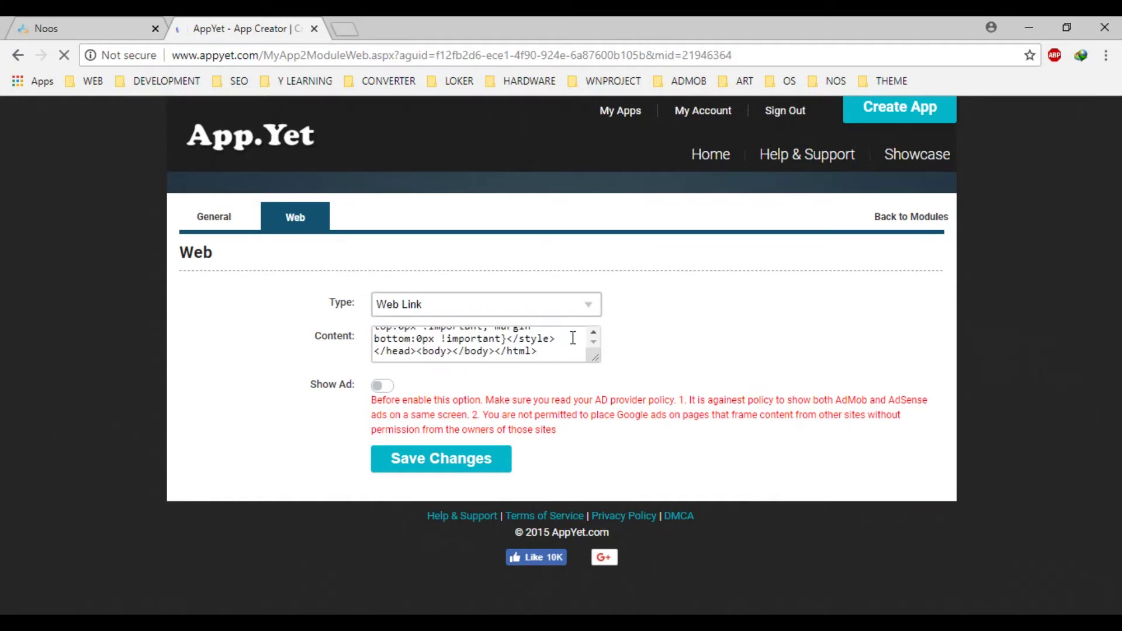
scroll(573, 338, "up", 5)
scroll(573, 338, "down", 5)
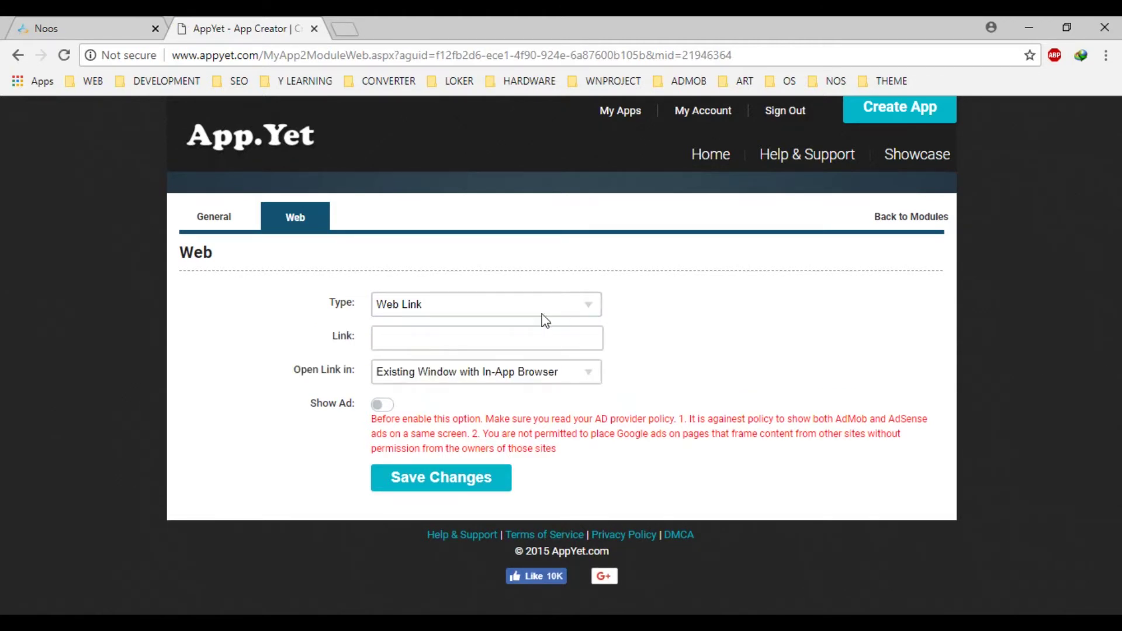
left_click(518, 330)
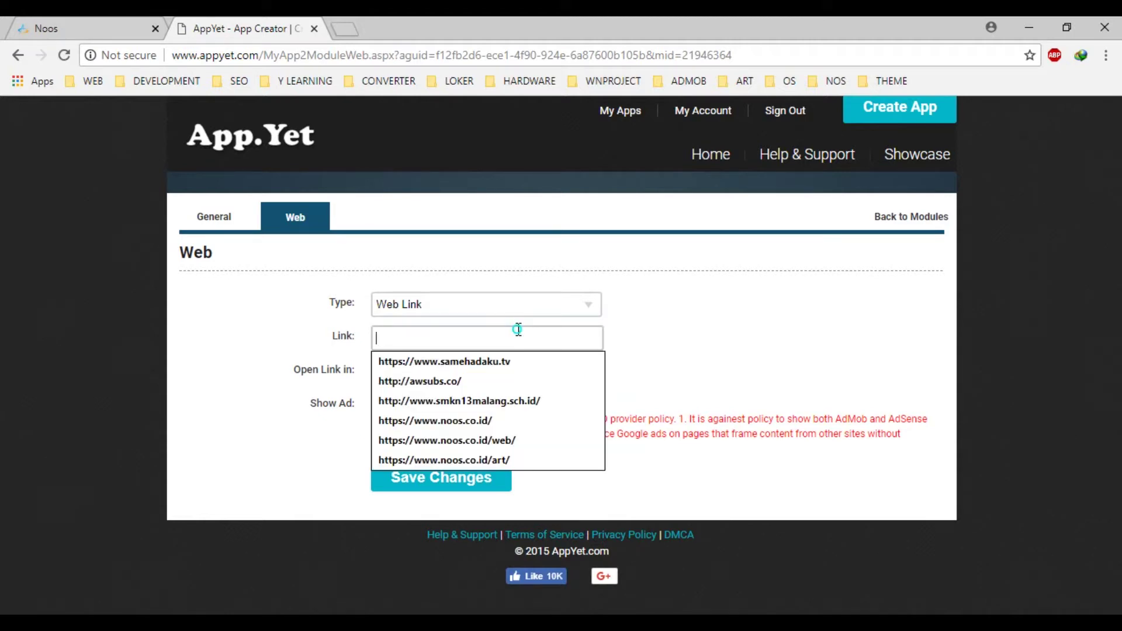
right_click(518, 329)
left_click(578, 430)
left_click(690, 310)
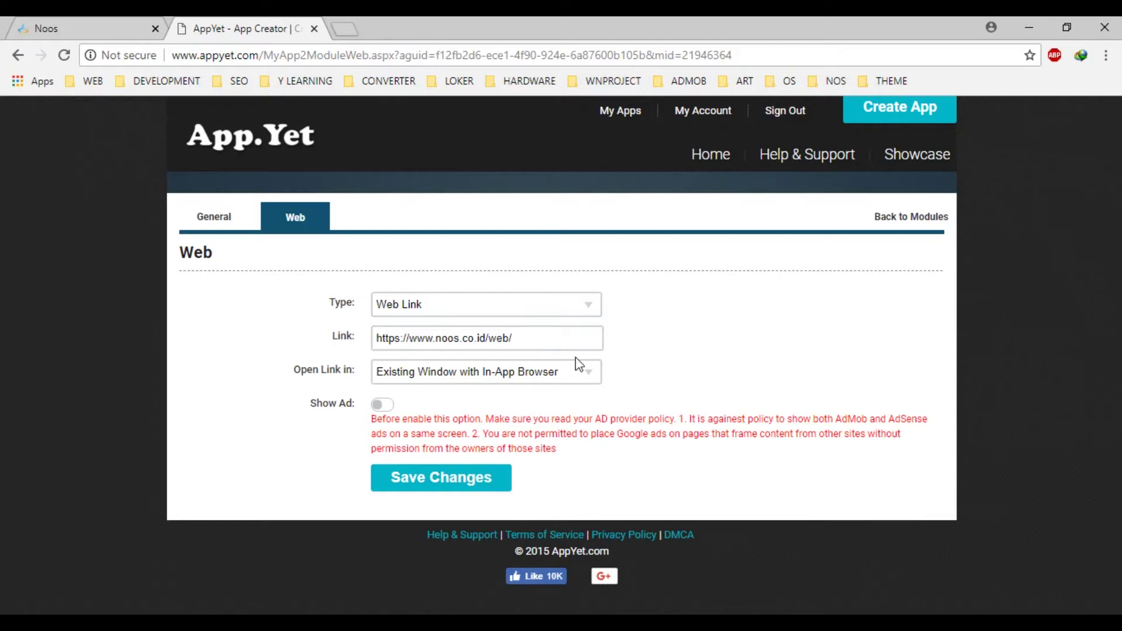
left_click(443, 480)
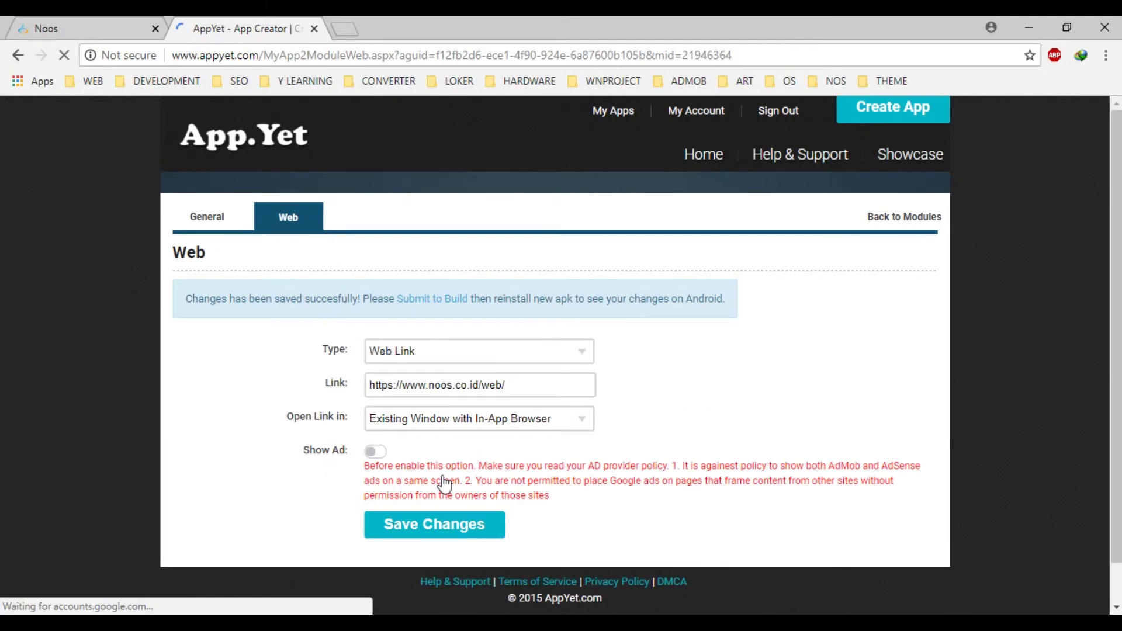
left_click(932, 218)
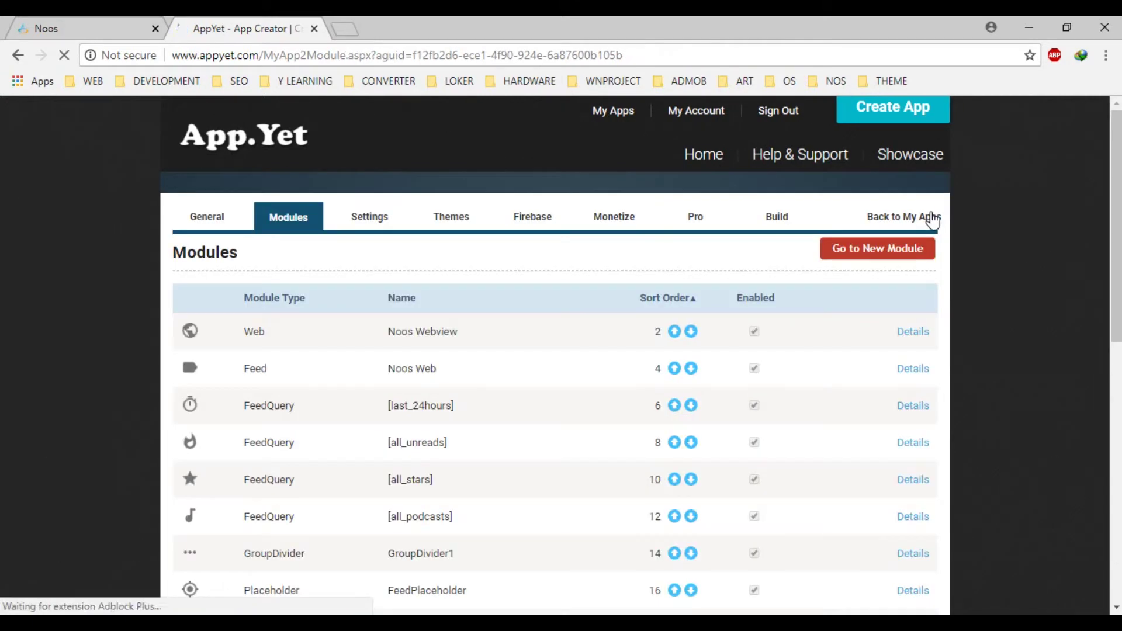
Scroll through all the app's Settings page options, then head to Themes.
left_click(374, 219)
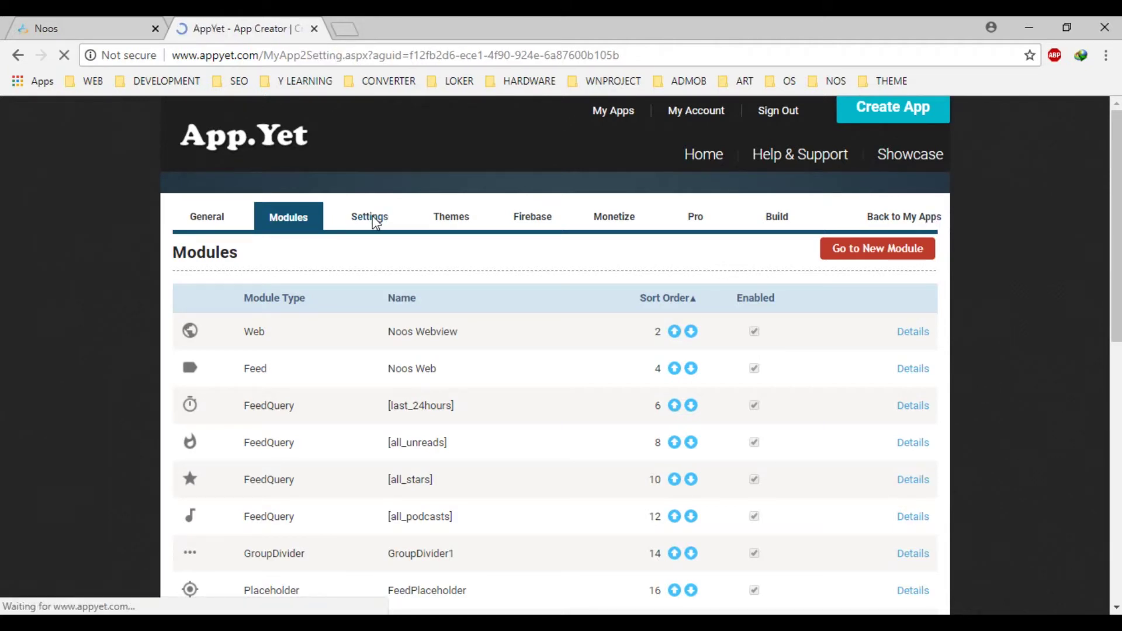
scroll(694, 365, "down", 4)
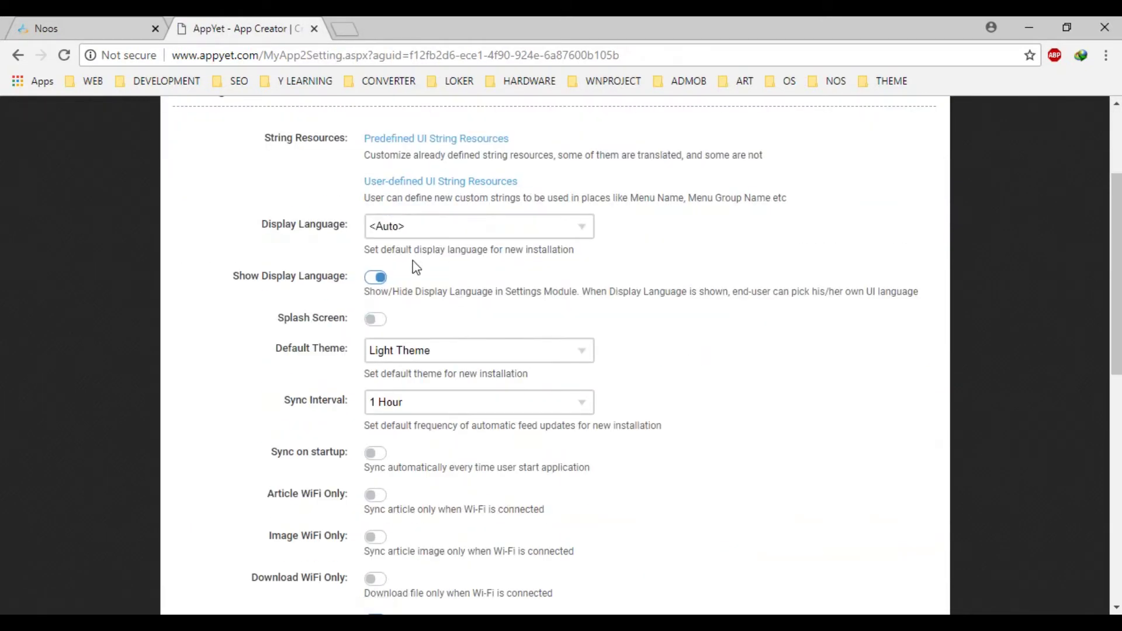
scroll(484, 374, "down", 1)
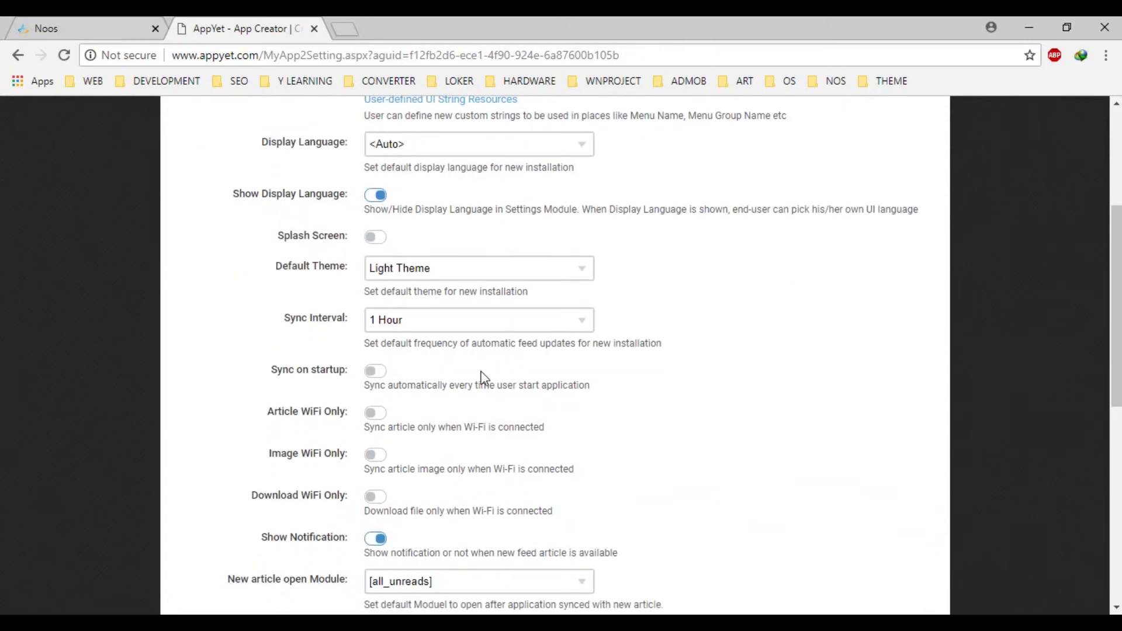
scroll(484, 377, "down", 1)
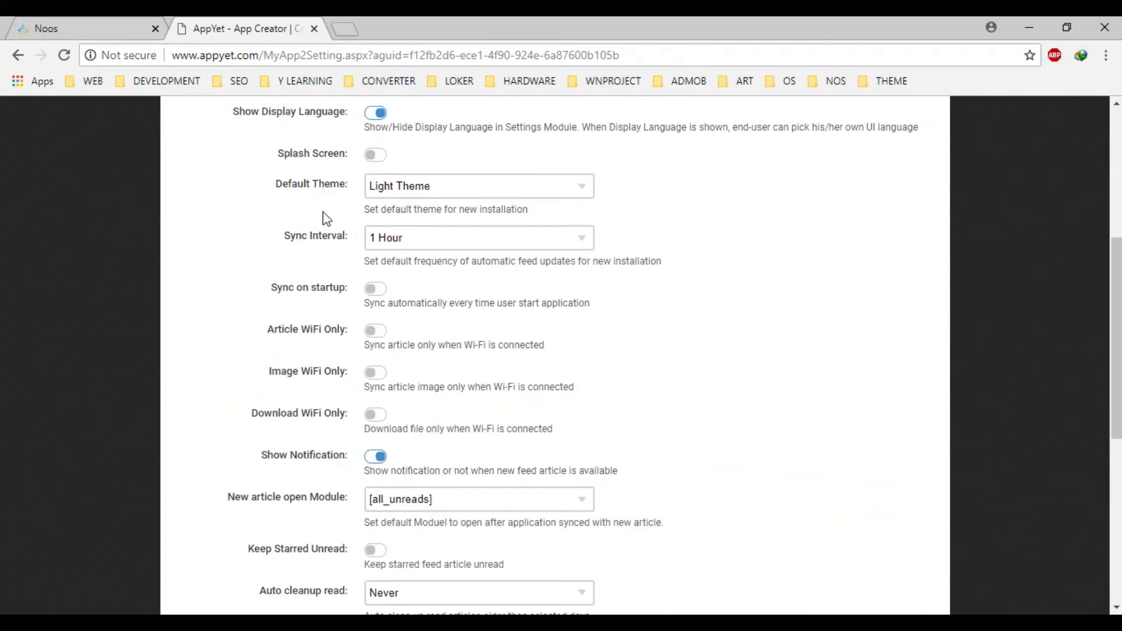
scroll(461, 249, "down", 3)
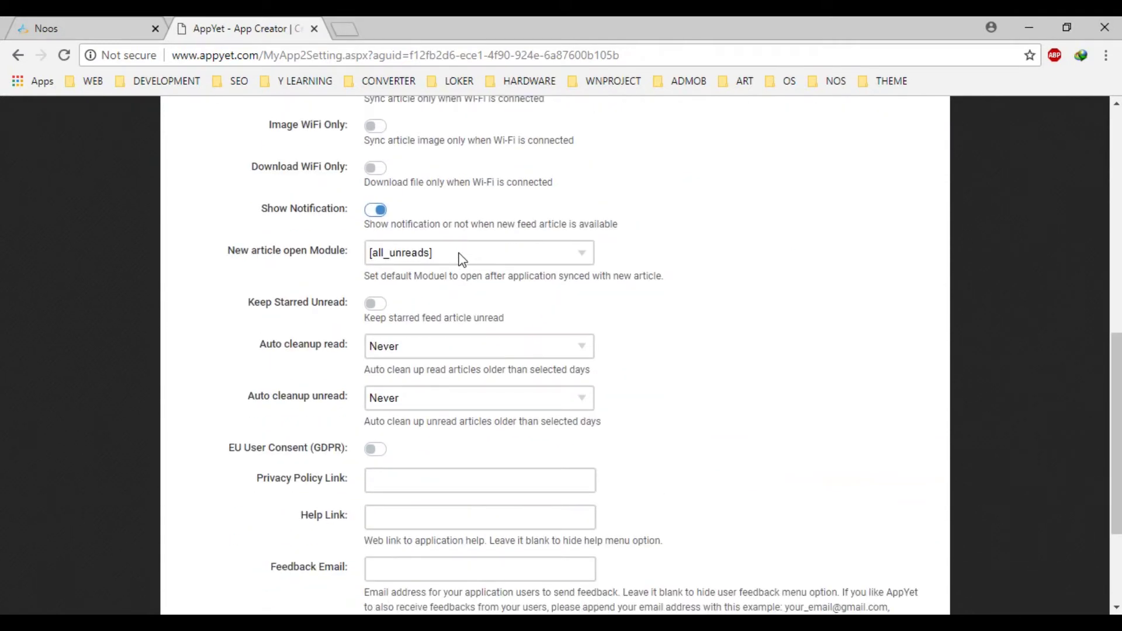
scroll(528, 259, "down", 1)
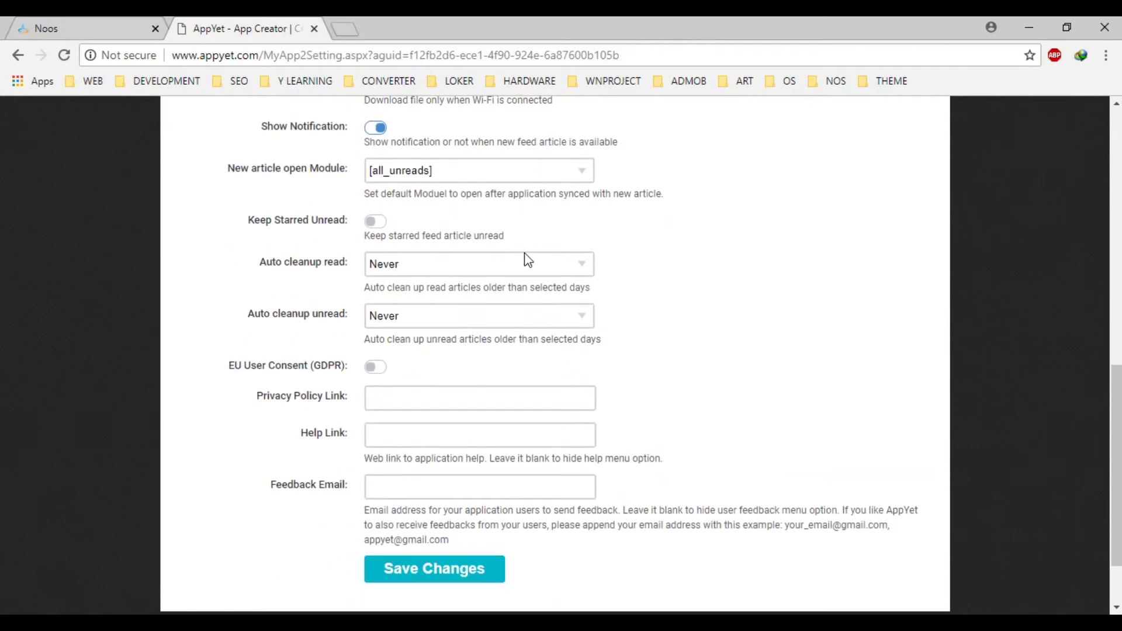
scroll(526, 258, "up", 8)
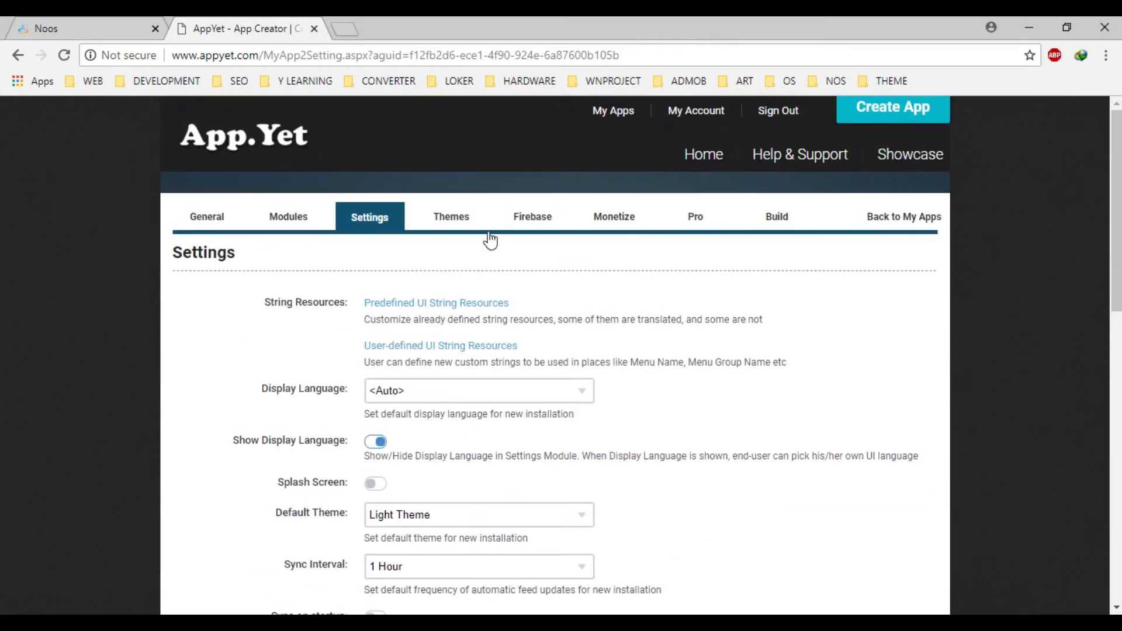
left_click(445, 224)
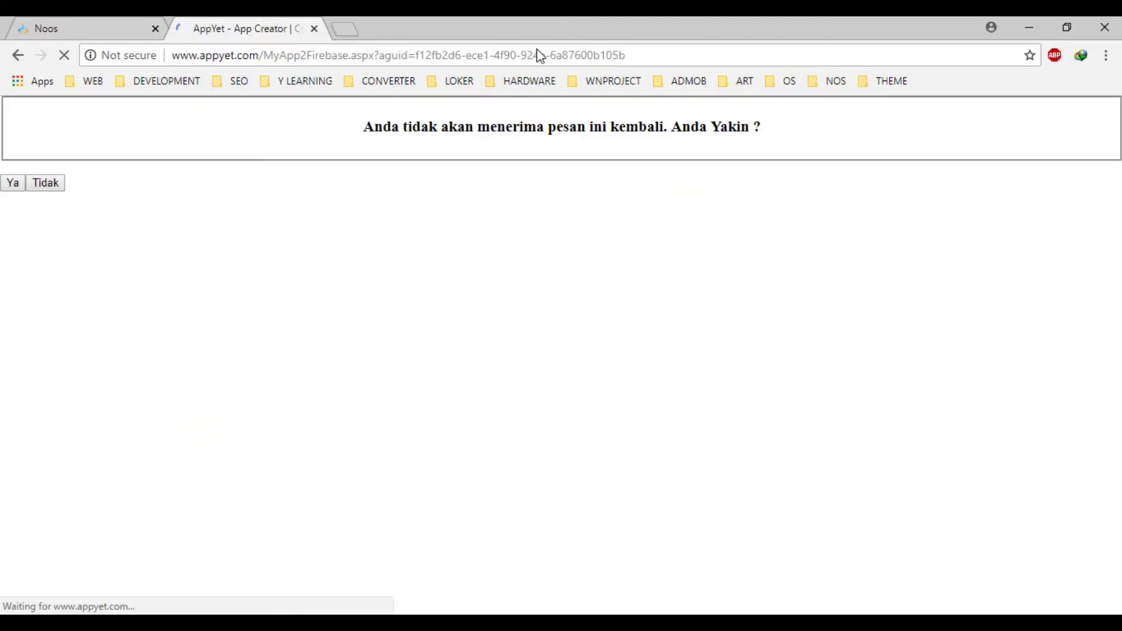
Scroll through the Firebase Integration fields, all still Not Set.
scroll(582, 131, "down", 2)
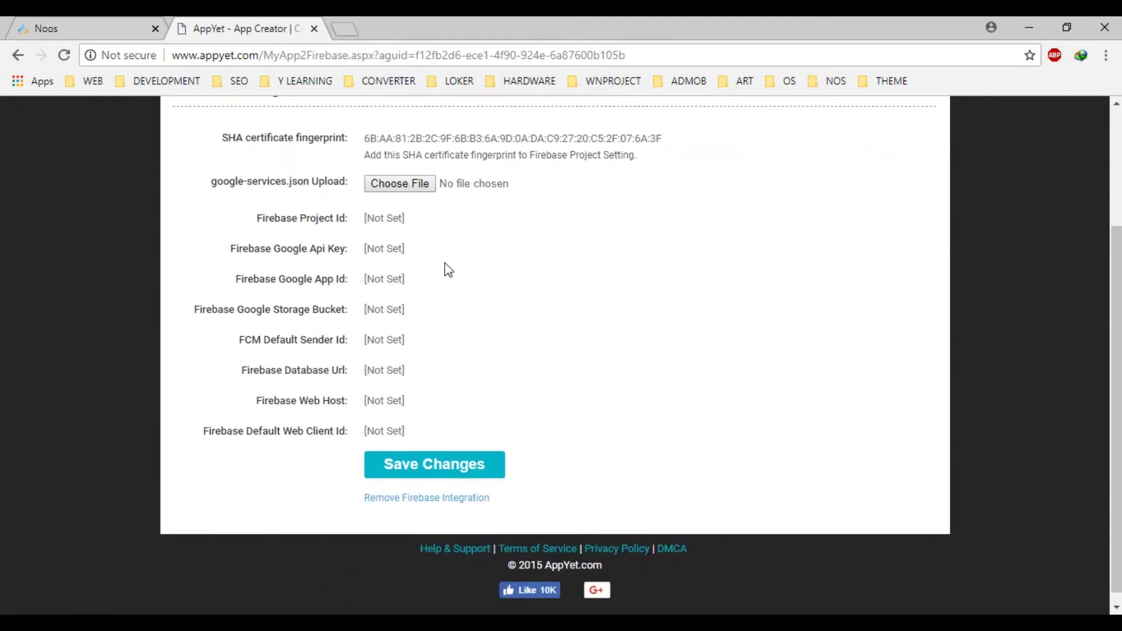
scroll(440, 268, "up", 1)
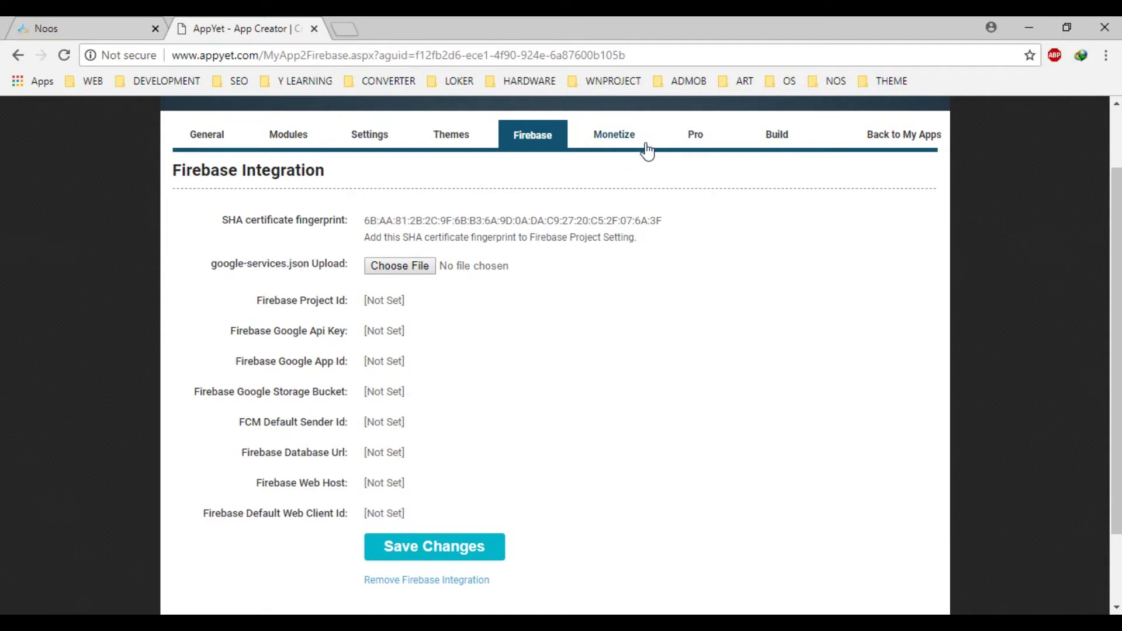
left_click(616, 140)
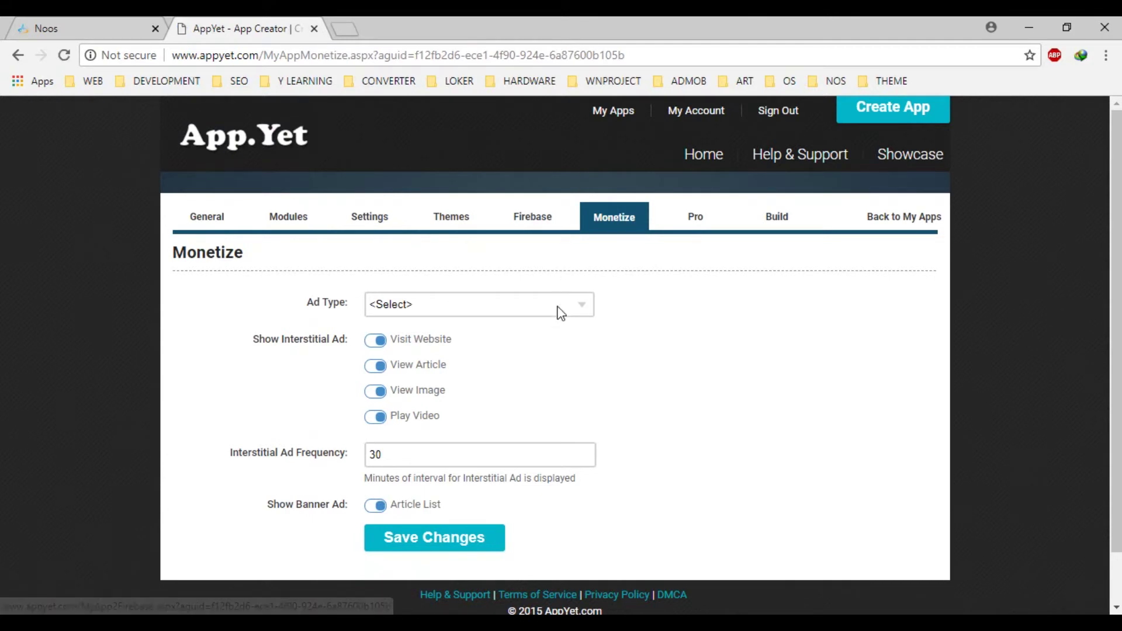
left_click(575, 303)
left_click(546, 339)
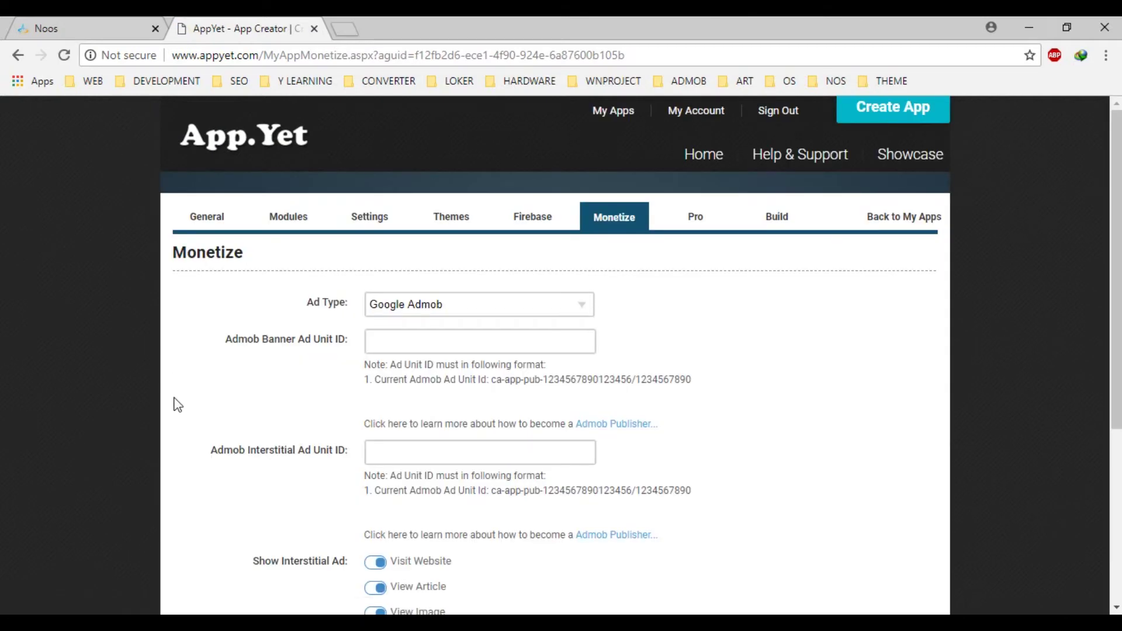
scroll(333, 433, "down", 4)
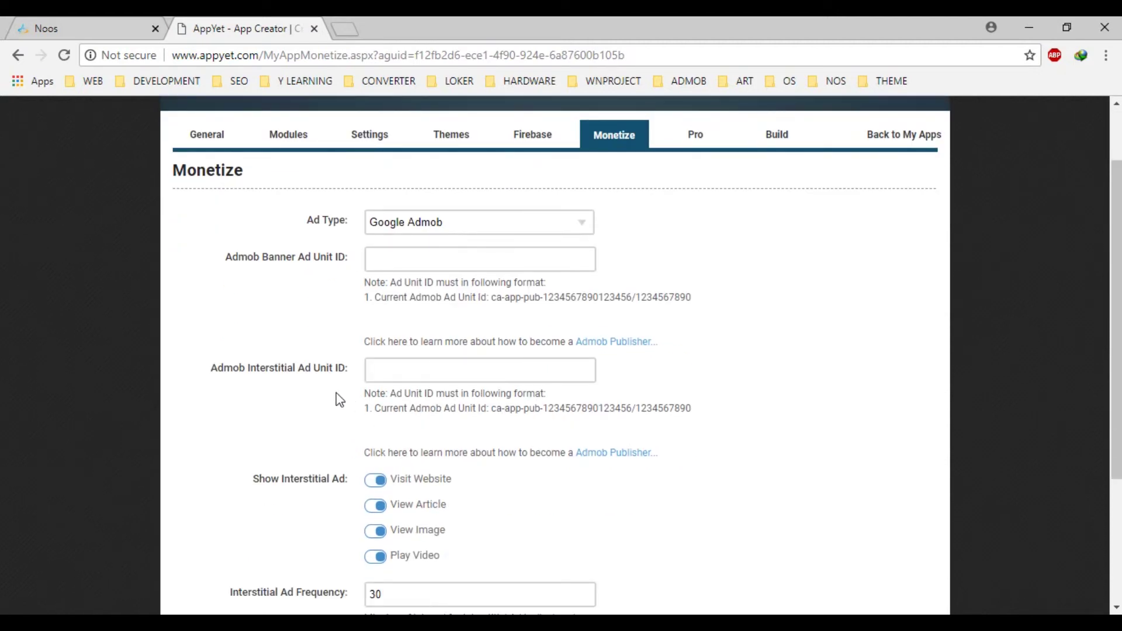
scroll(319, 390, "up", 4)
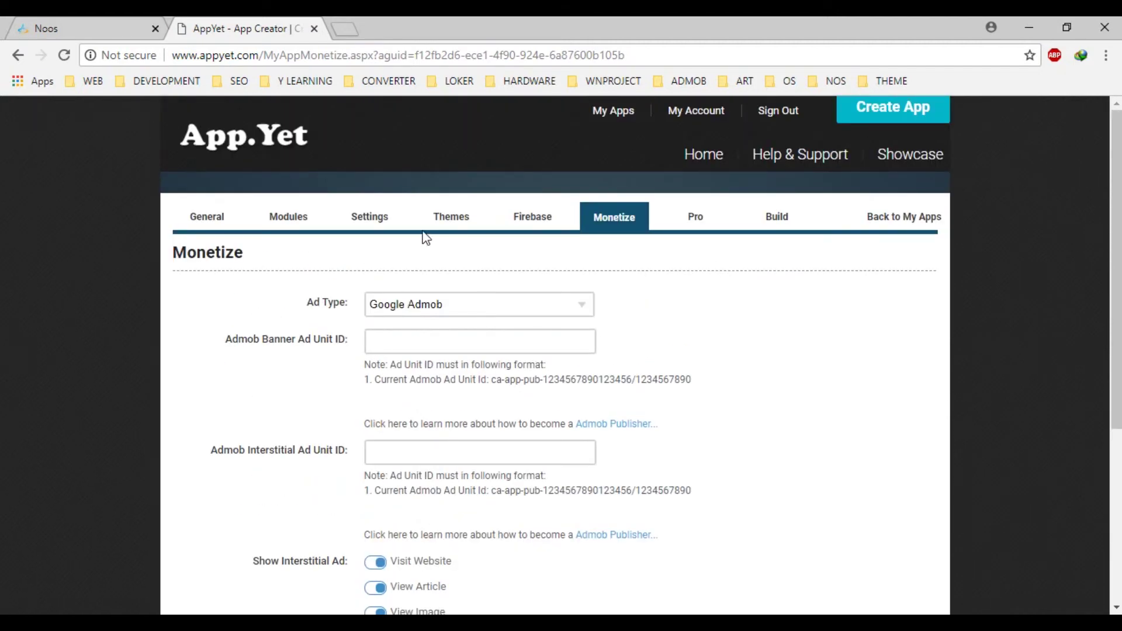
Open the app's Build page and scroll to the submission form.
left_click(778, 217)
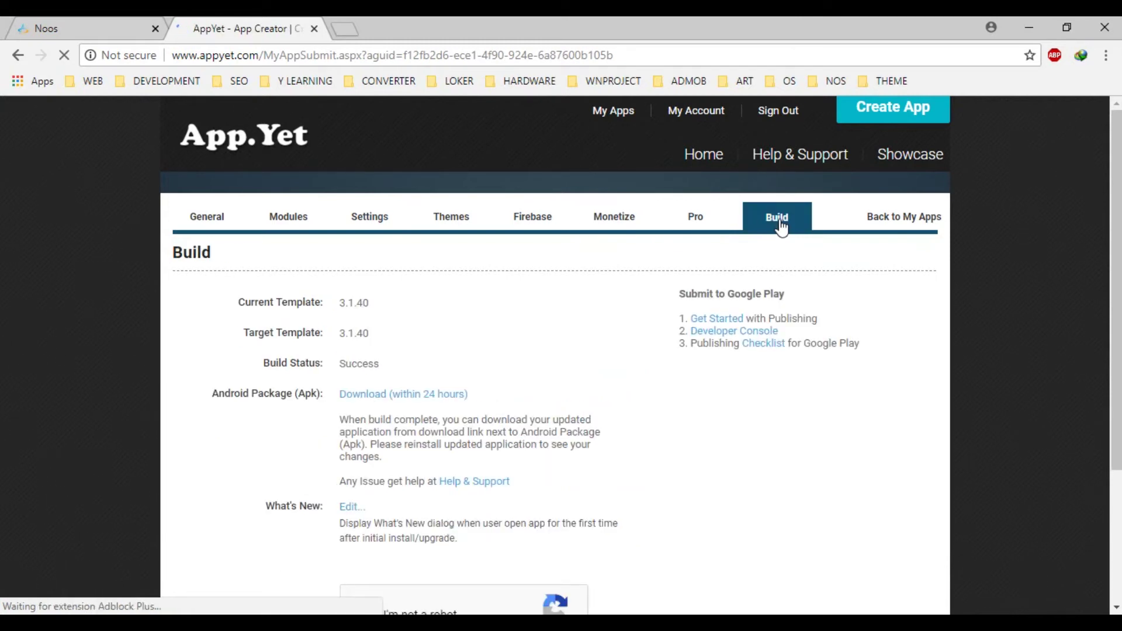
scroll(644, 299, "down", 3)
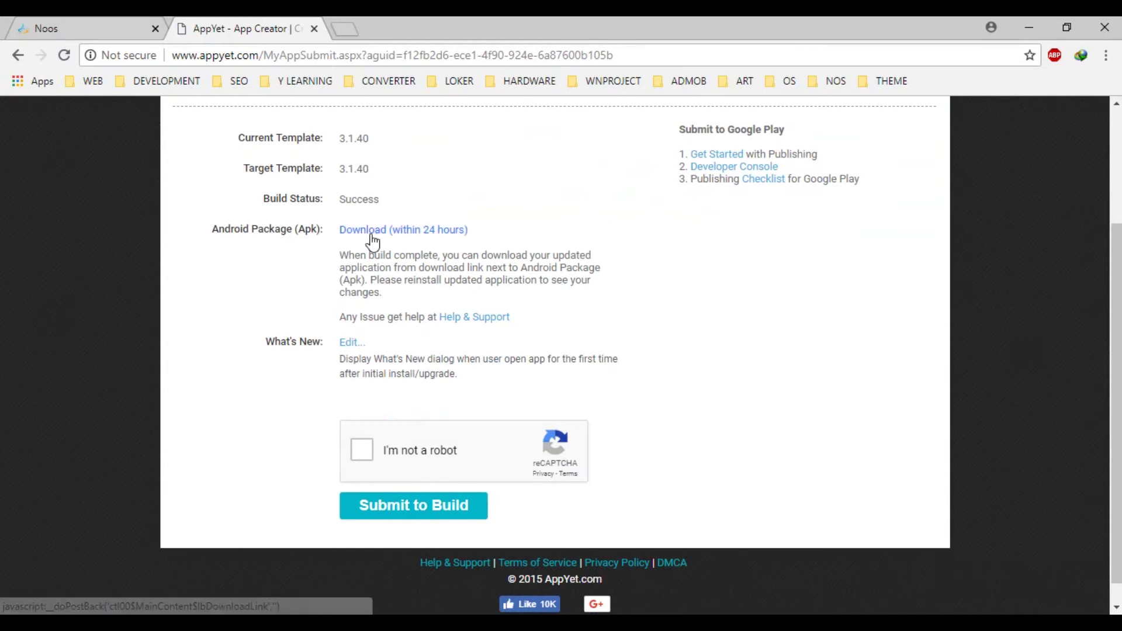
scroll(426, 321, "up", 2)
scroll(423, 321, "down", 3)
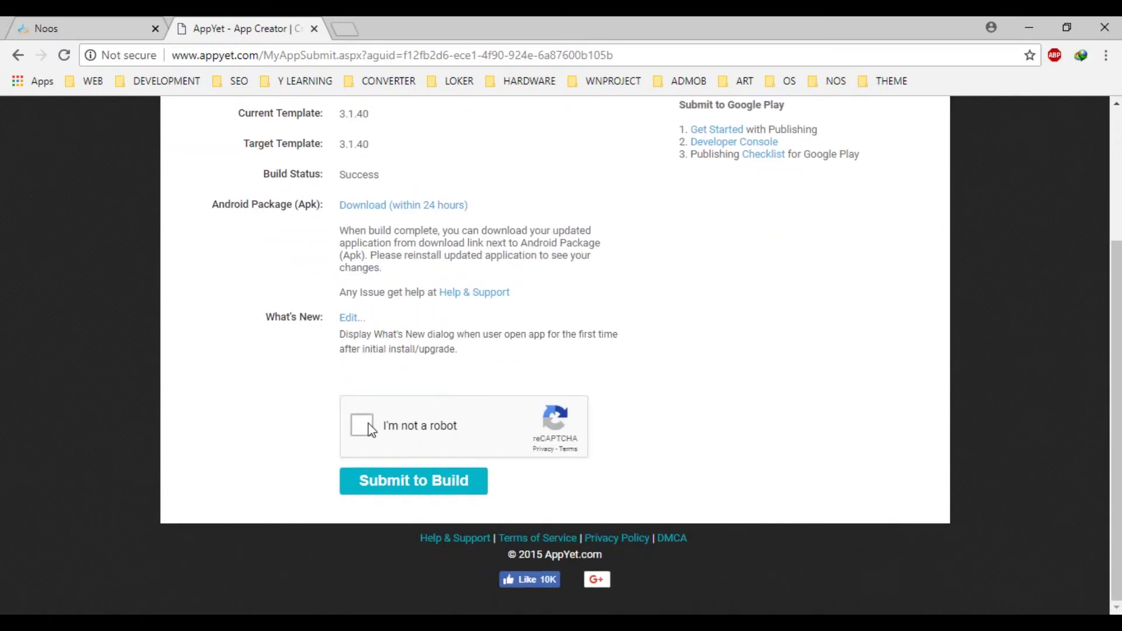
Pass the 'I'm not a robot' store-front image challenge and submit the app to build.
left_click(370, 430)
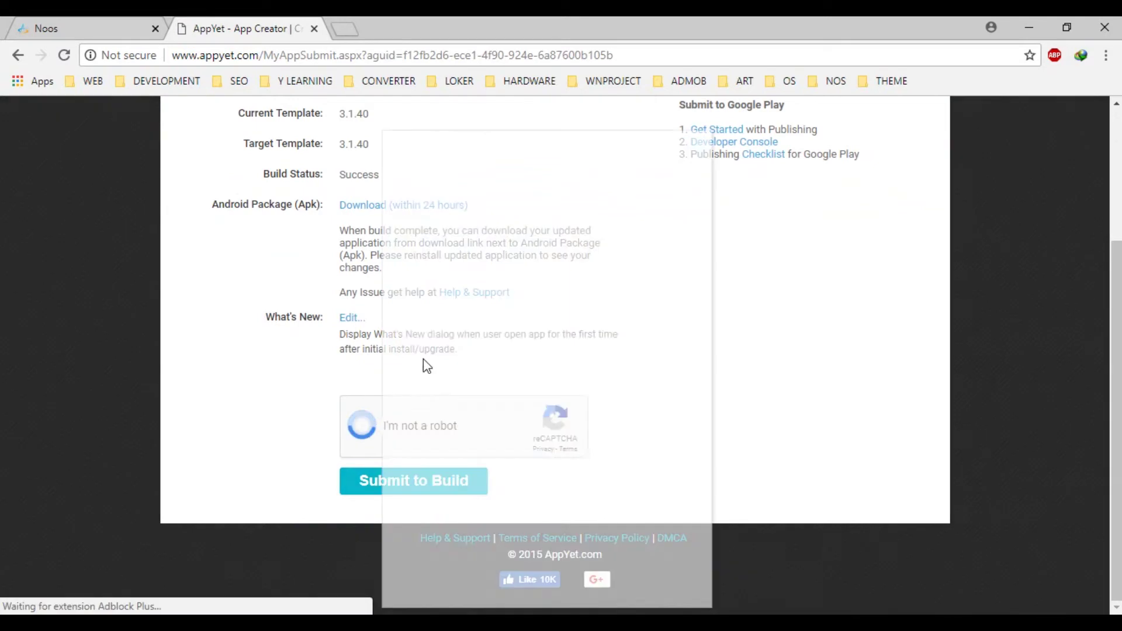
left_click(423, 359)
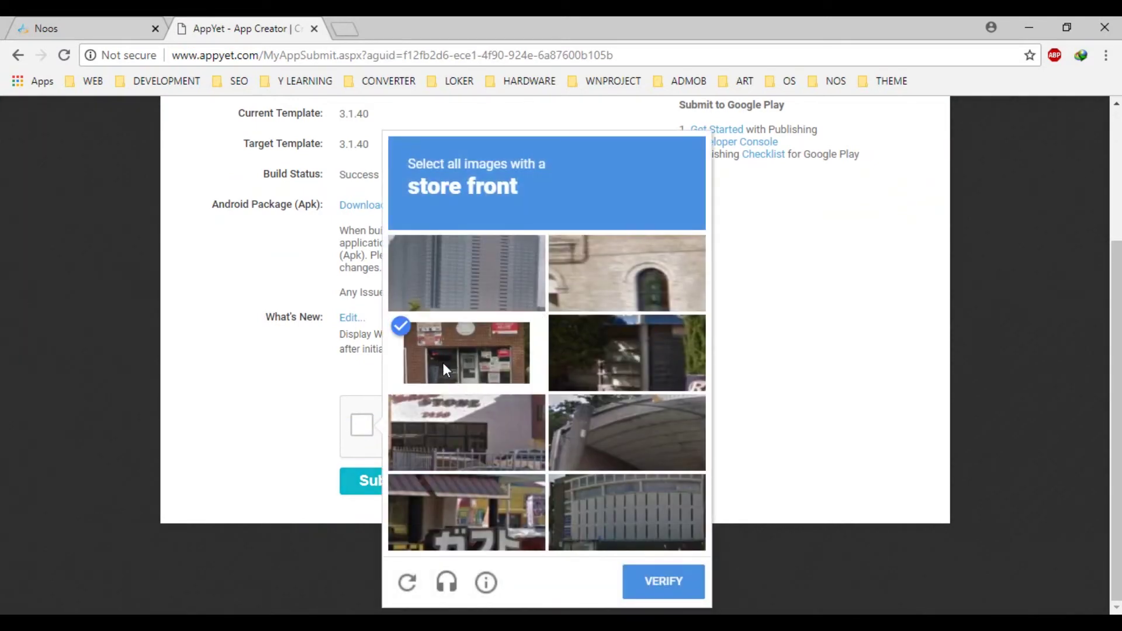
left_click(471, 461)
left_click(485, 514)
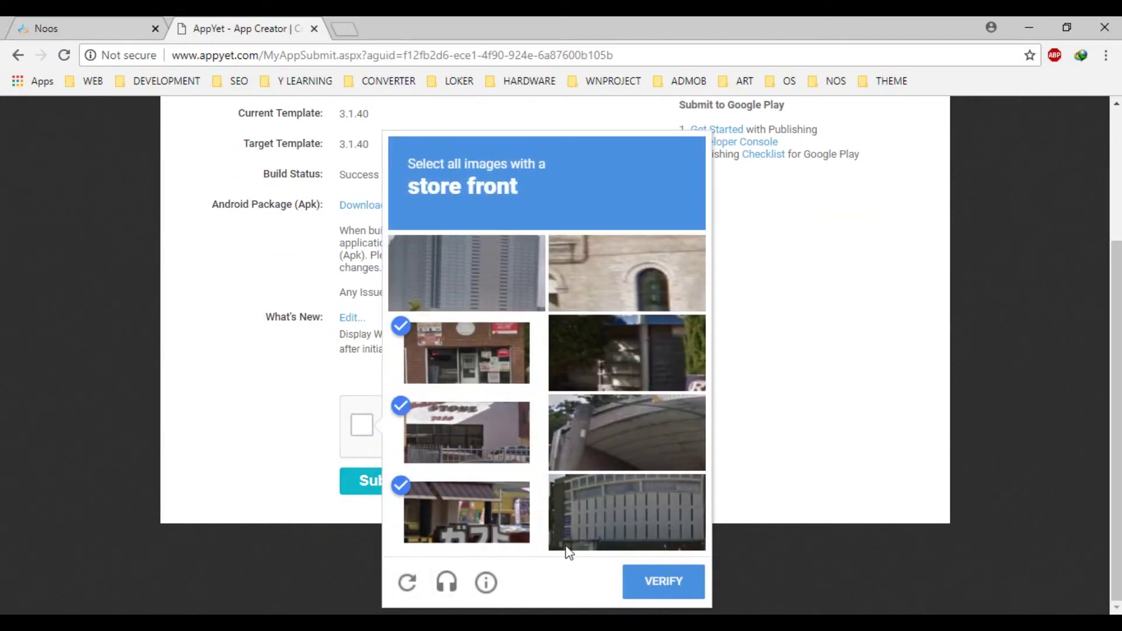
left_click(664, 581)
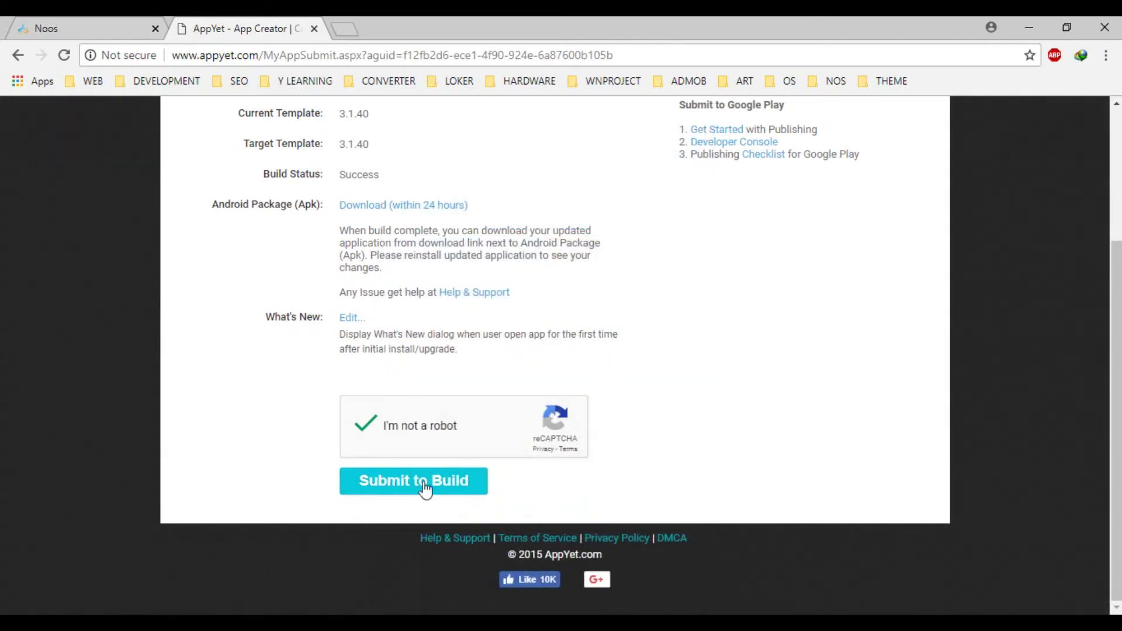
left_click(423, 484)
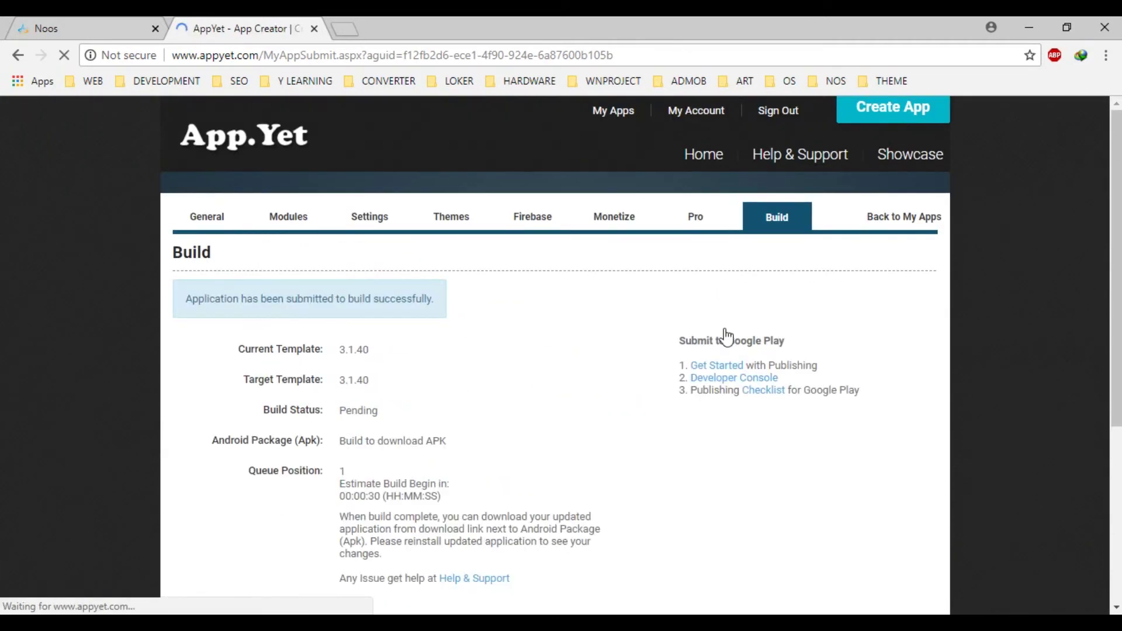
Reload the Build page until Build Status shows Success with an APK download link.
scroll(724, 335, "down", 1)
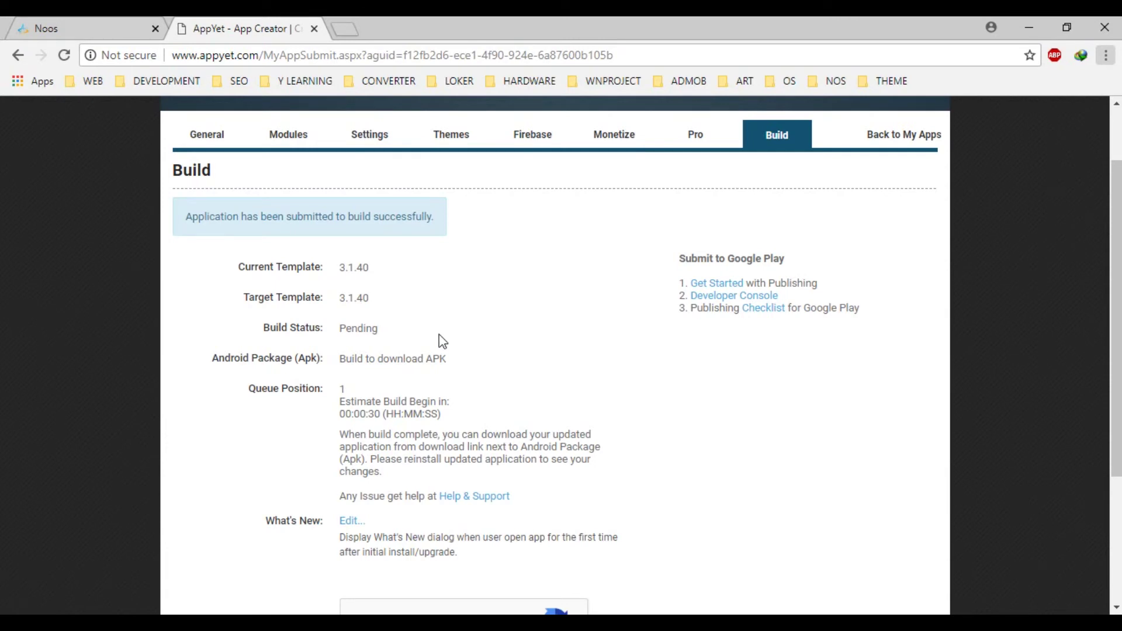
left_click(395, 56)
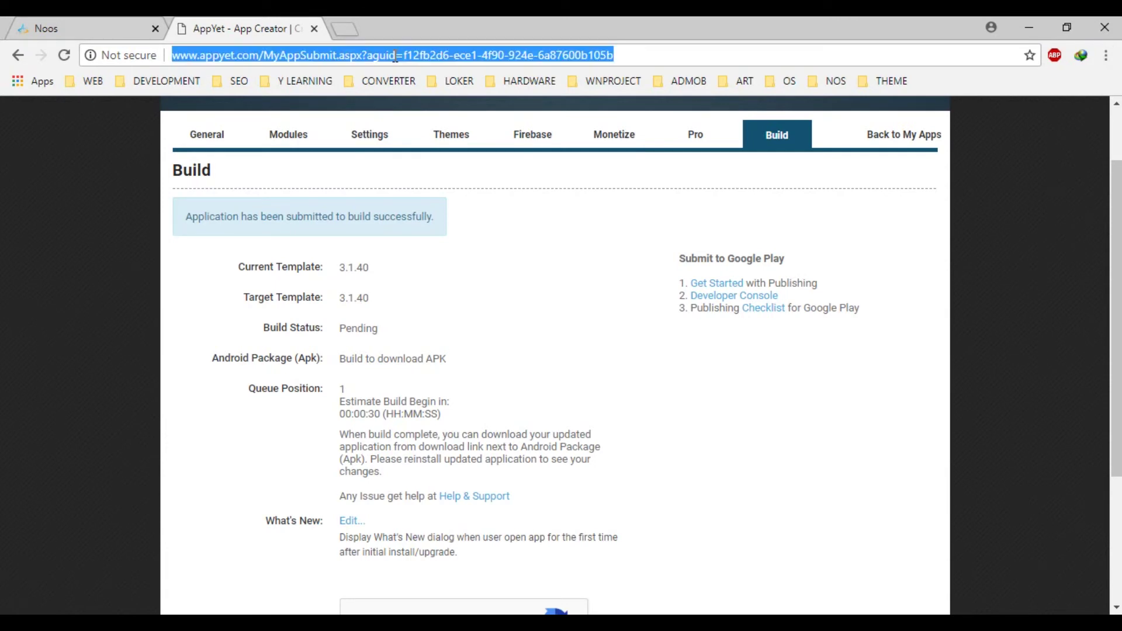
key("Return")
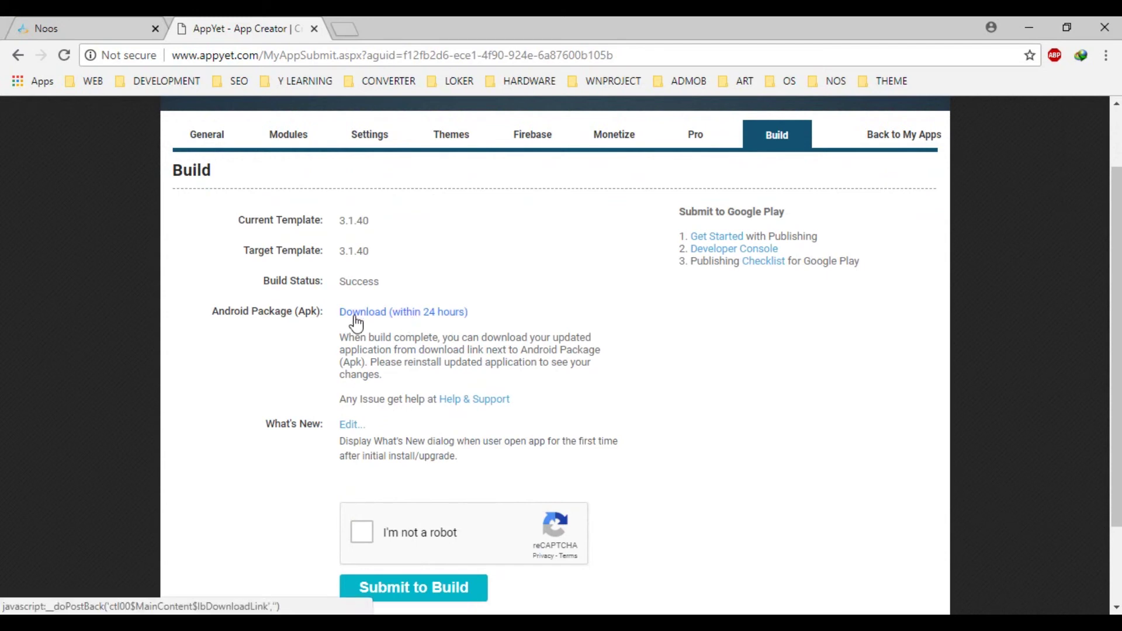
Download the app package com_noos_the_web.zip (10.95 MB) into Downloads\Compressed with IDM.
left_click(399, 315)
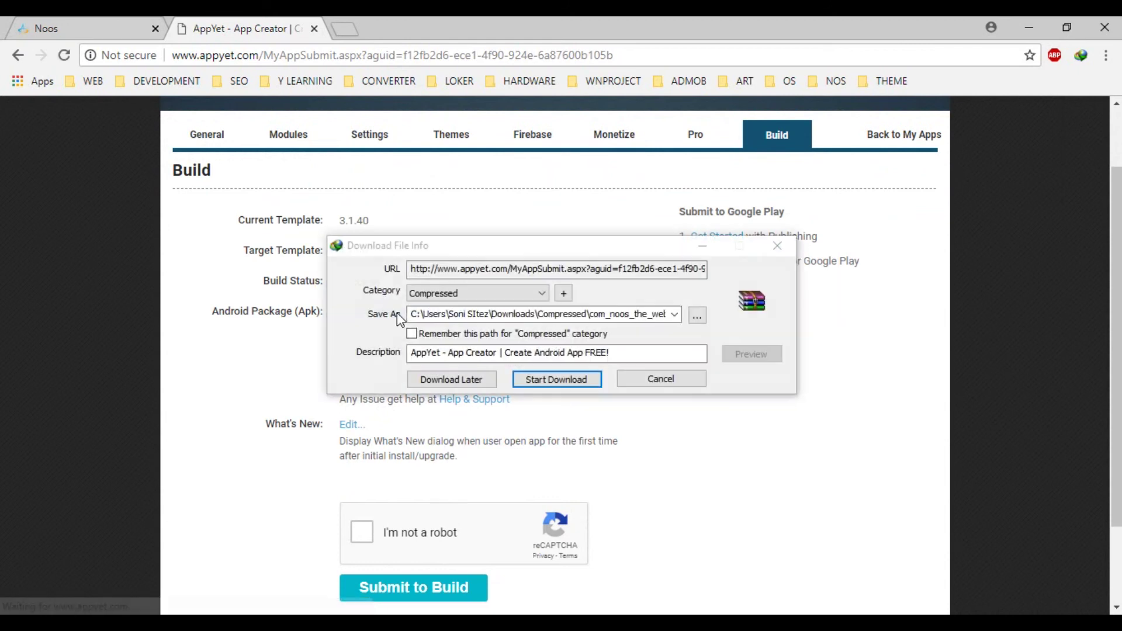
left_click(577, 380)
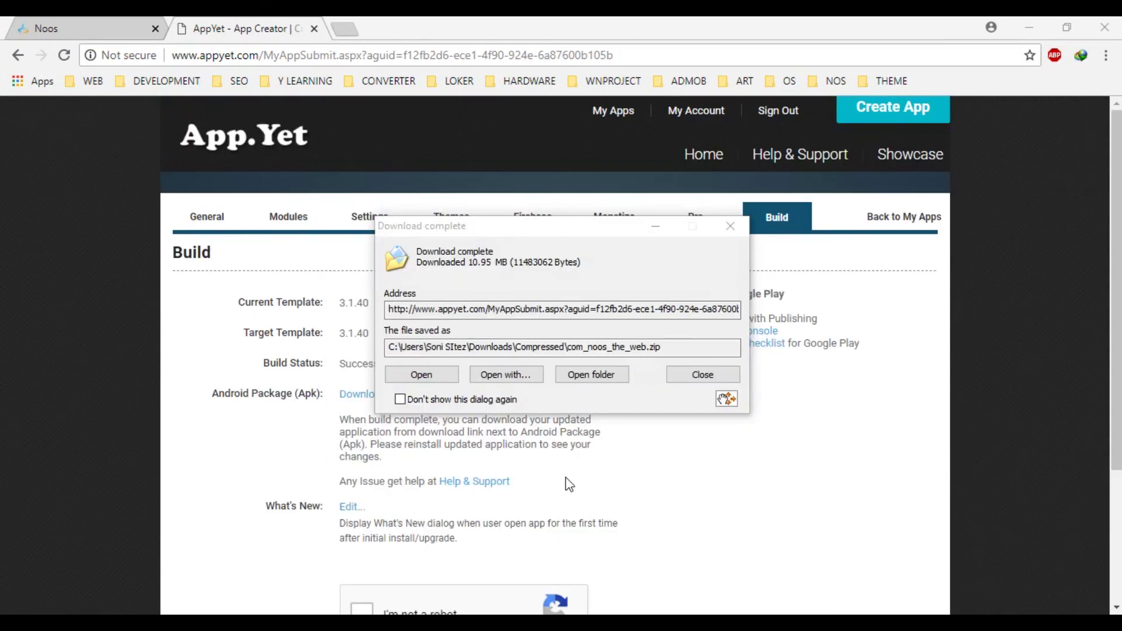
Extract com_noos_the_web.zip into its Downloads\Compressed folder.
left_click(590, 380)
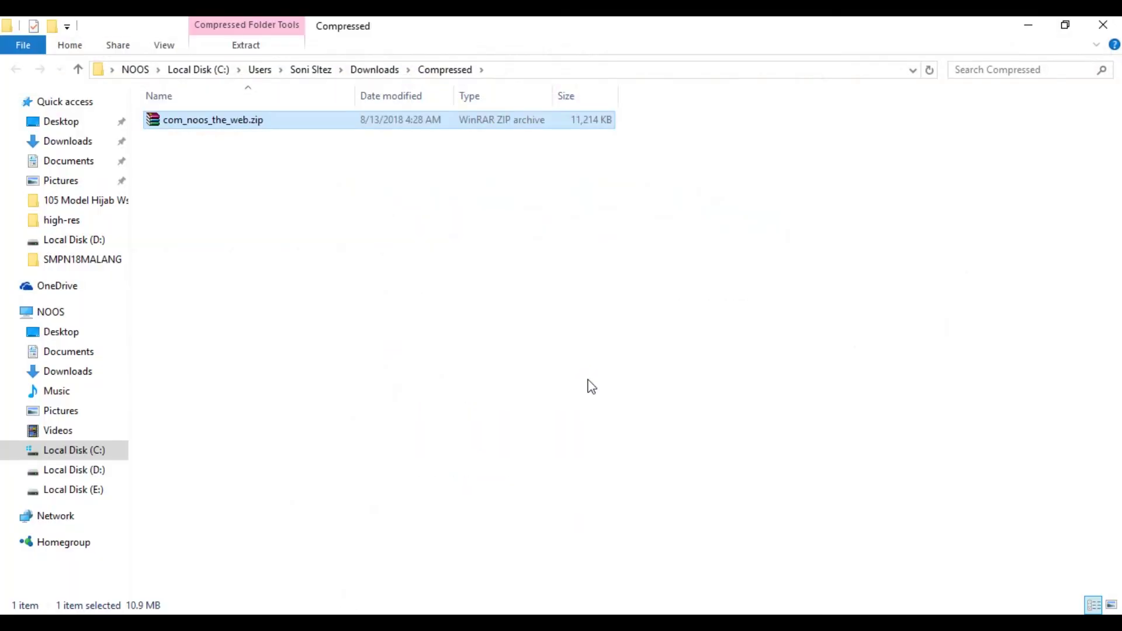
right_click(214, 123)
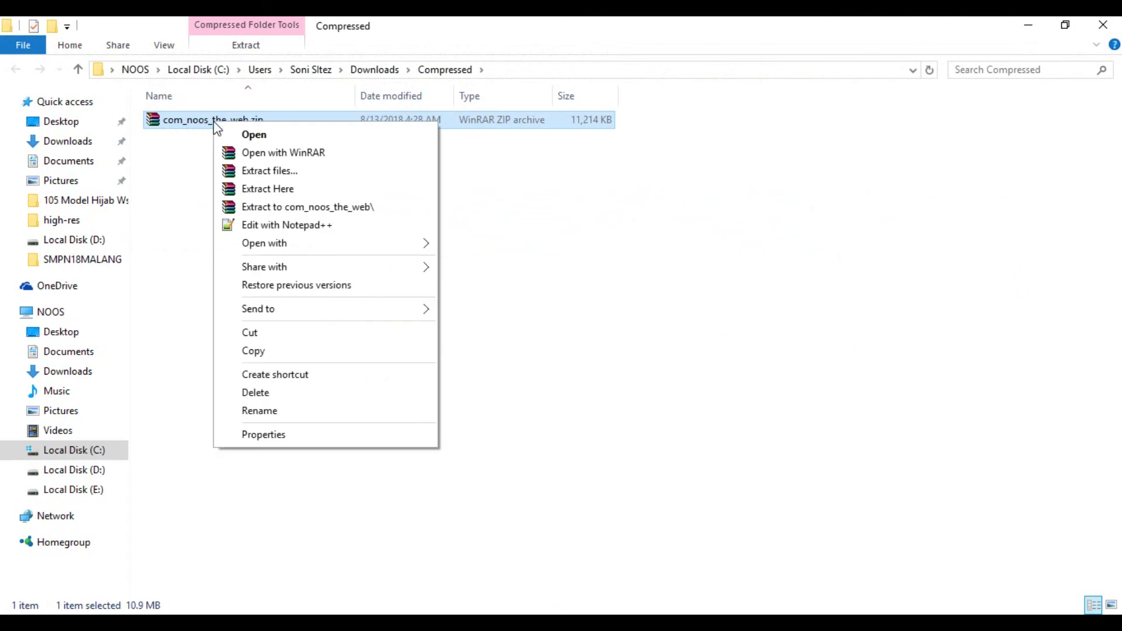
left_click(296, 192)
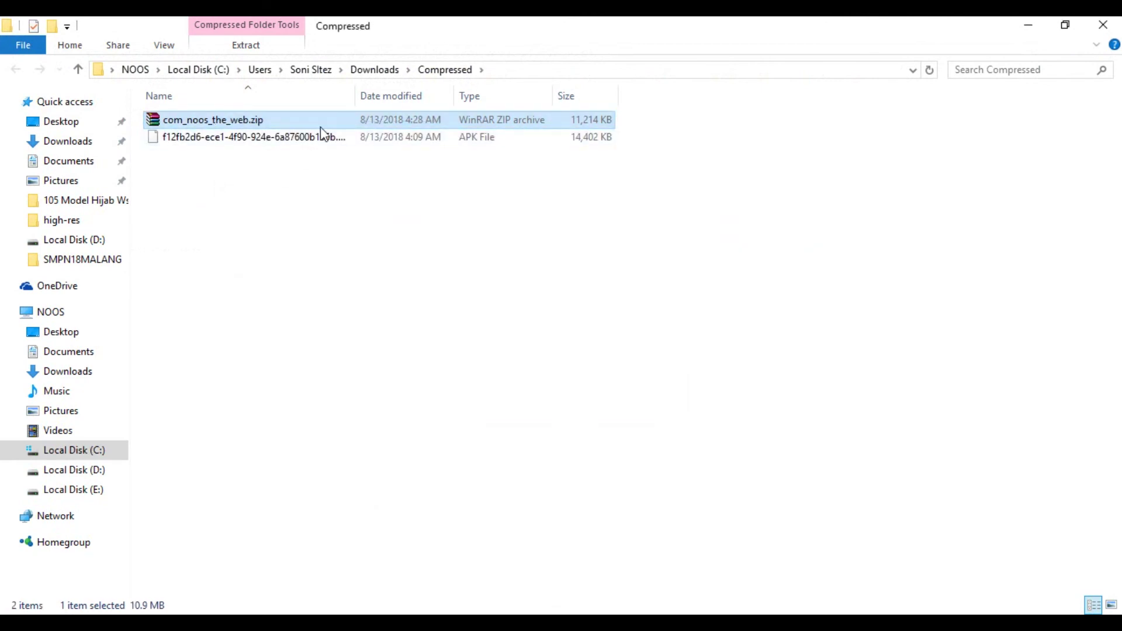
Rename the extracted 14,402 KB APK to 'noos web.apk'.
left_click_drag(354, 96, 498, 102)
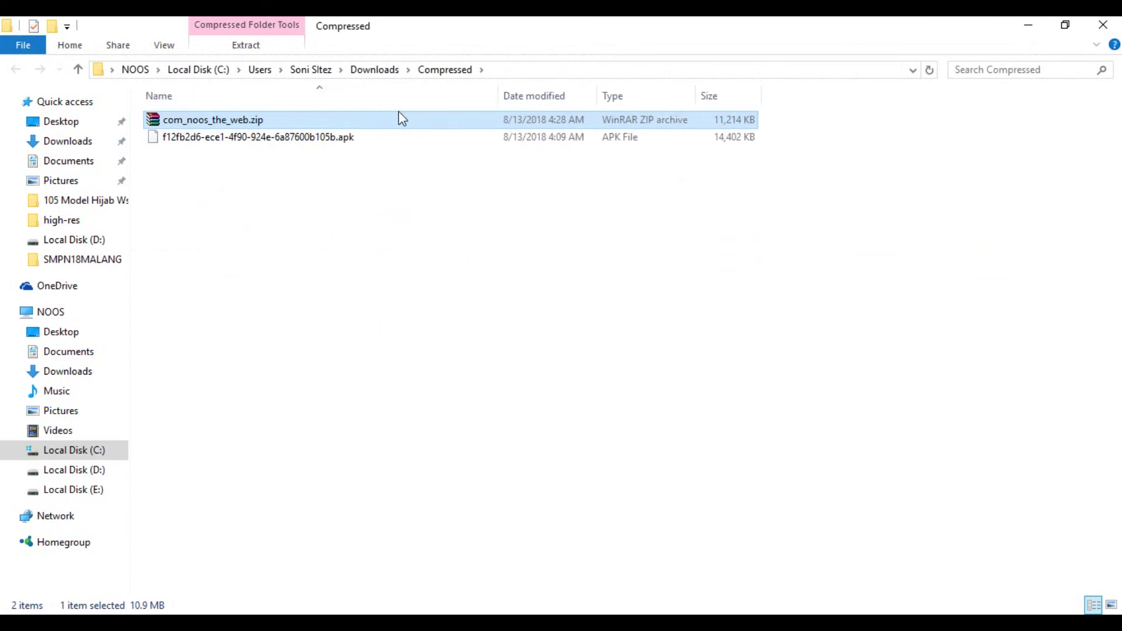
left_click(373, 137)
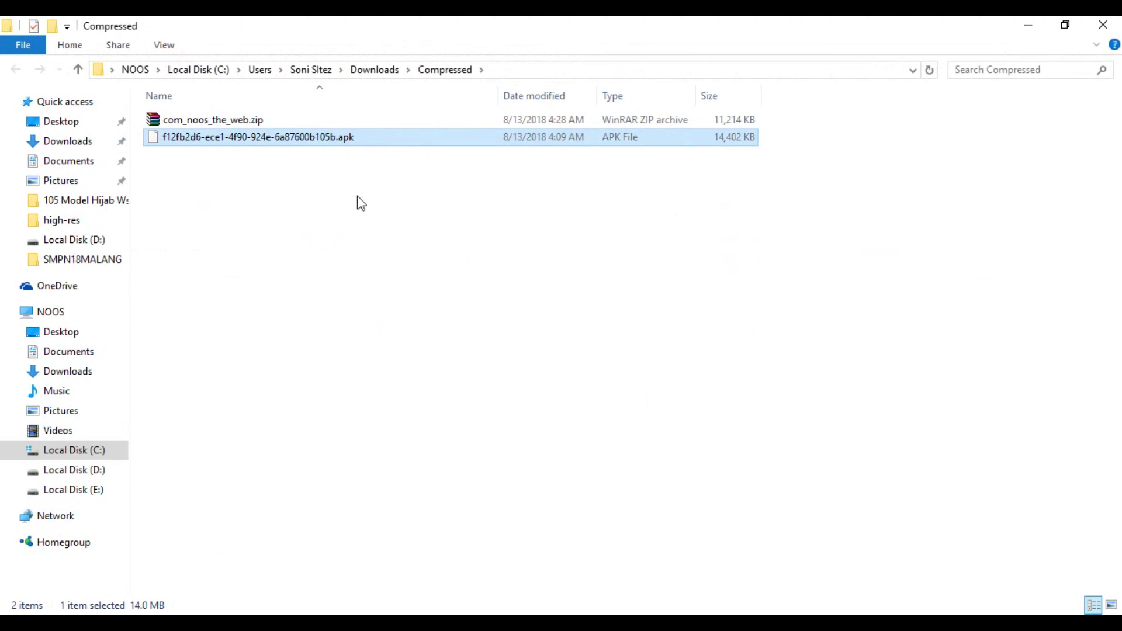
left_click(275, 143)
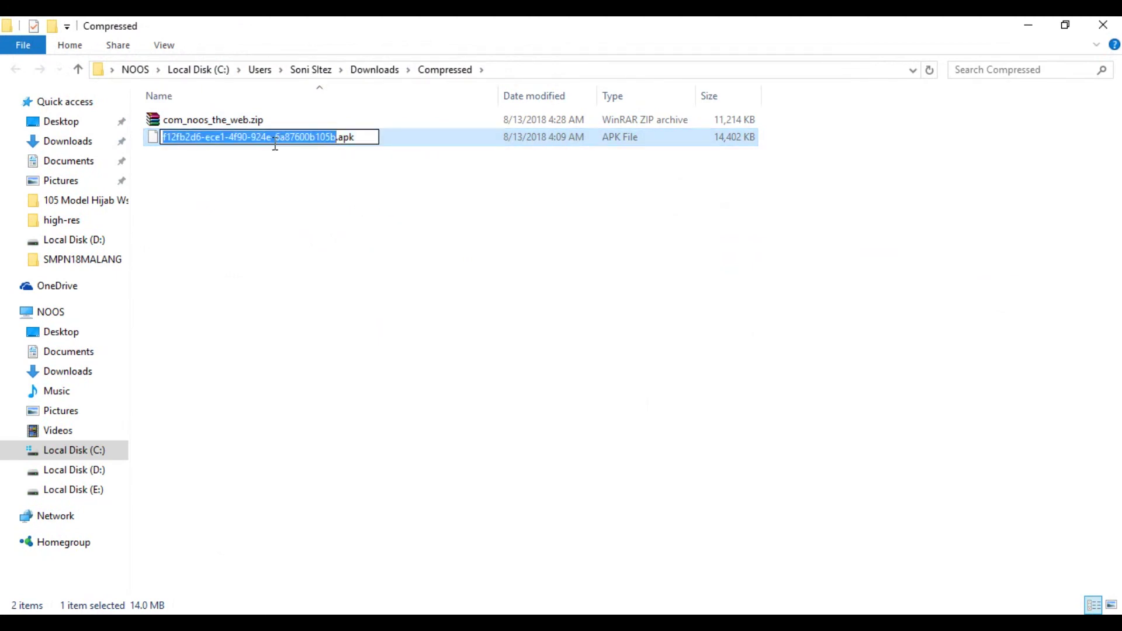
type("noos web")
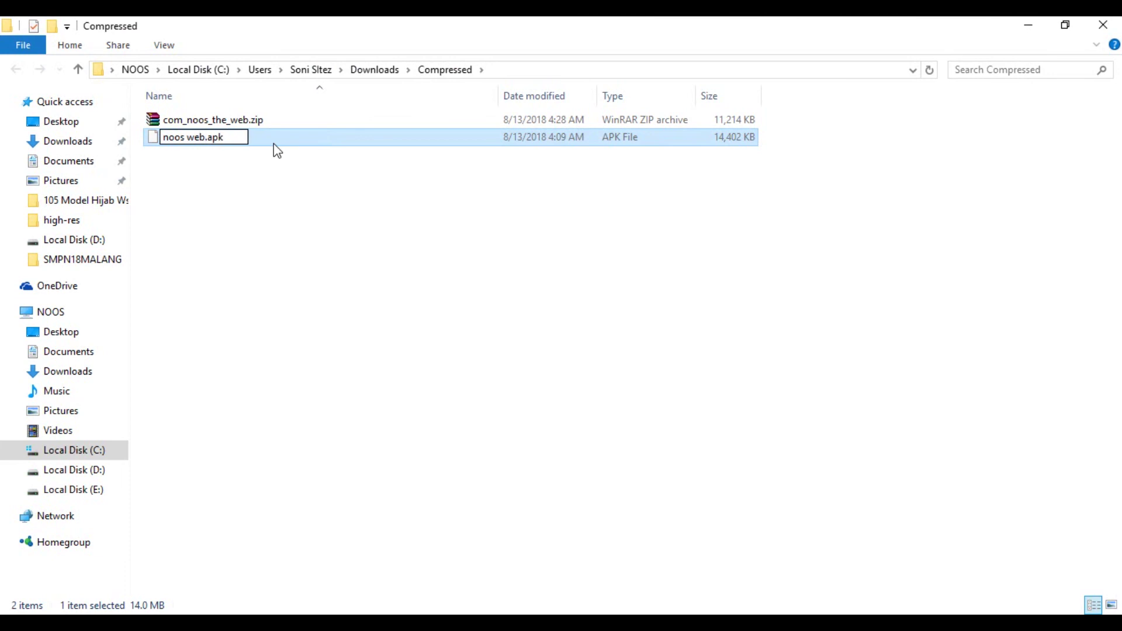
key("Return")
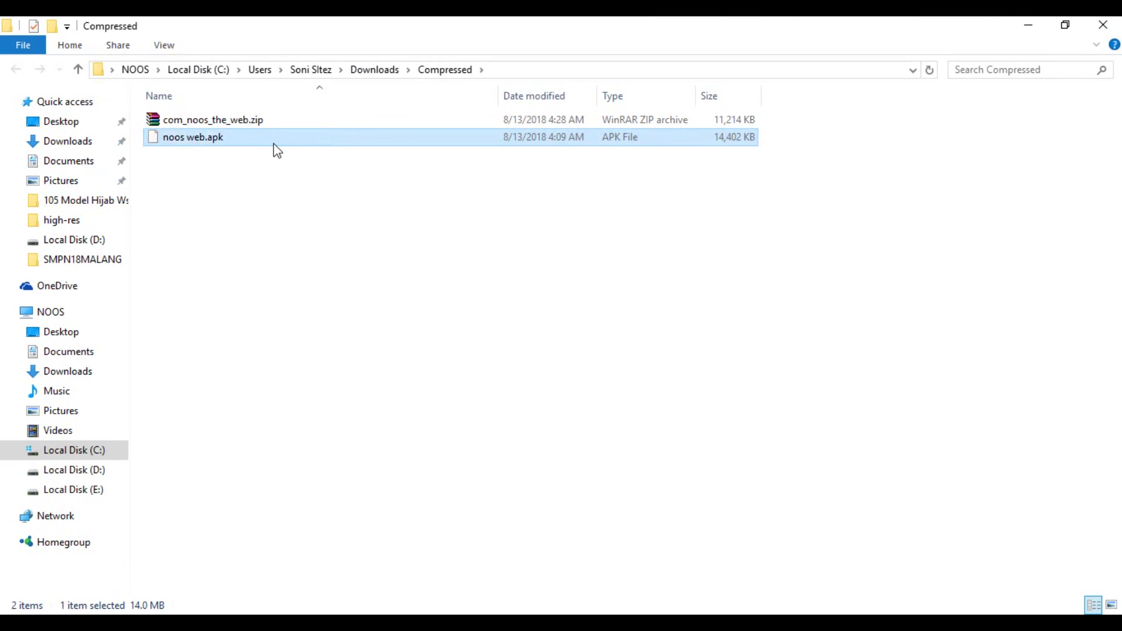
left_click(273, 174)
left_click(285, 146)
Close File Explorer and minimize Chrome to reveal the noos.co.id desktop wallpaper.
left_click(1104, 25)
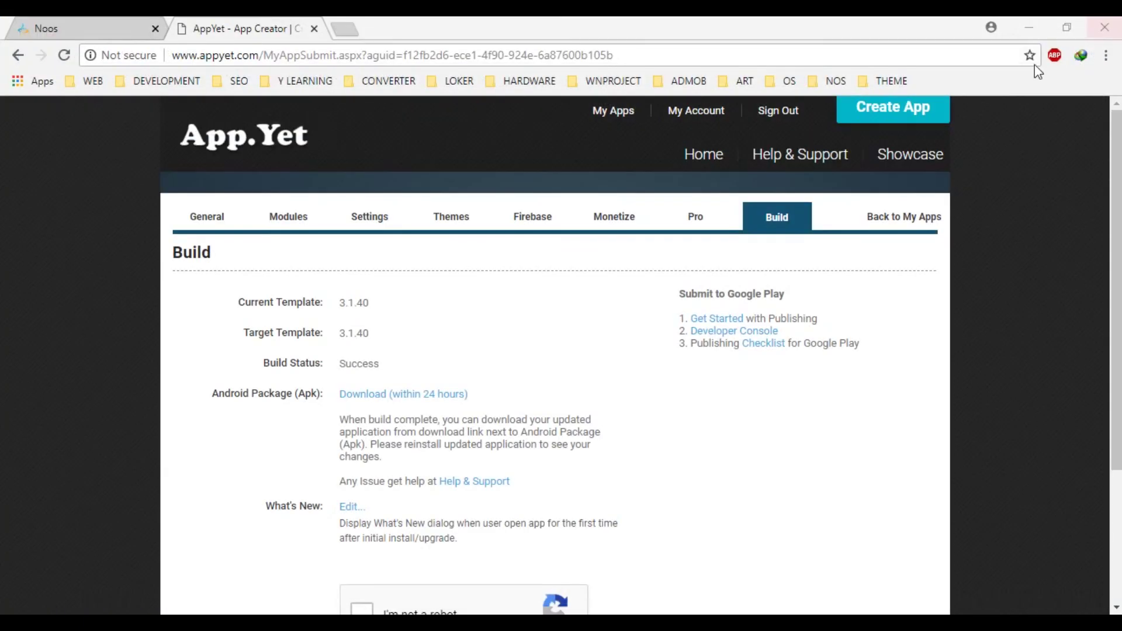
left_click(1032, 25)
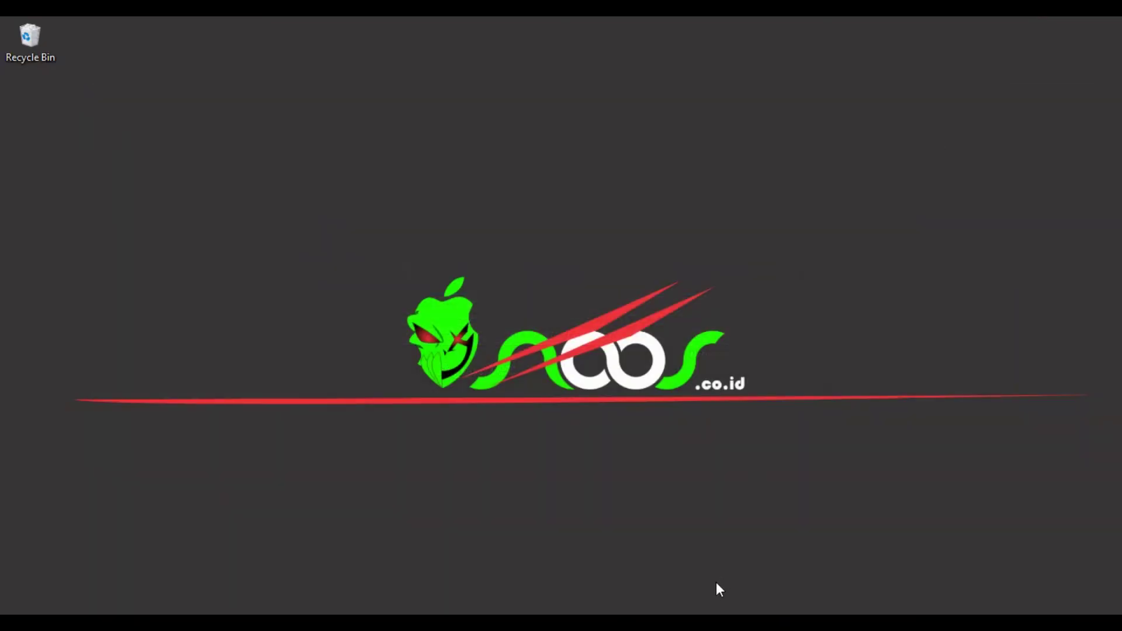